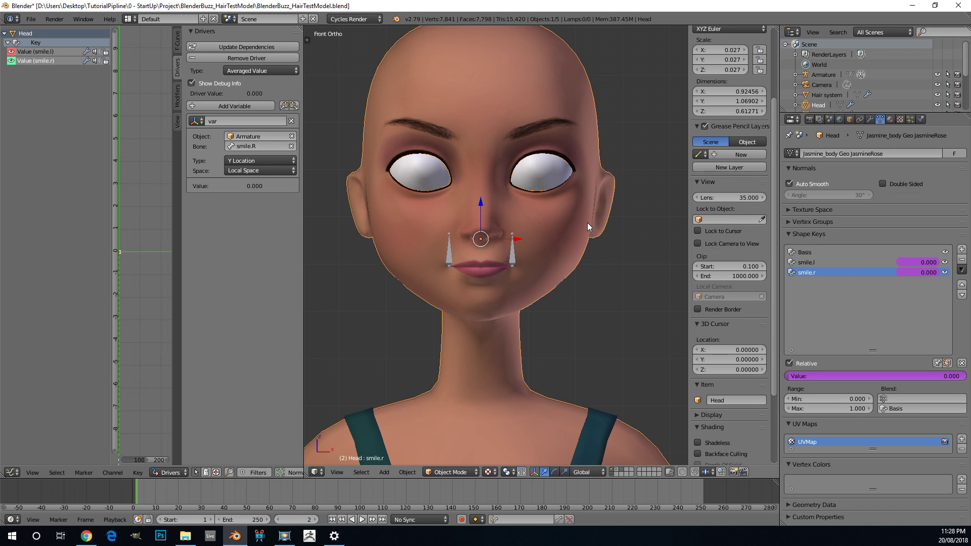
Zoom in on the face and select the smile.L bone, making the armature active in Pose Mode
scroll(530, 245, "down", 1)
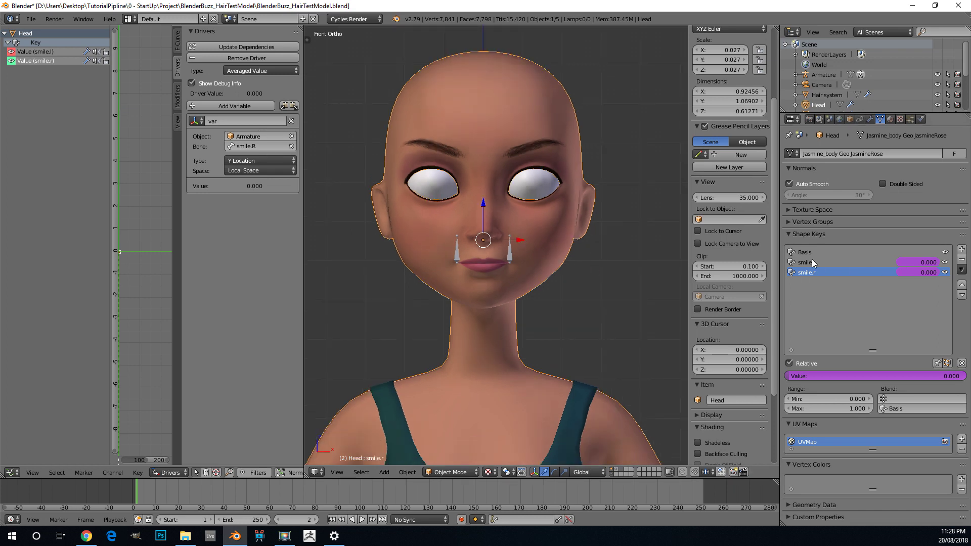
scroll(539, 240, "up", 2)
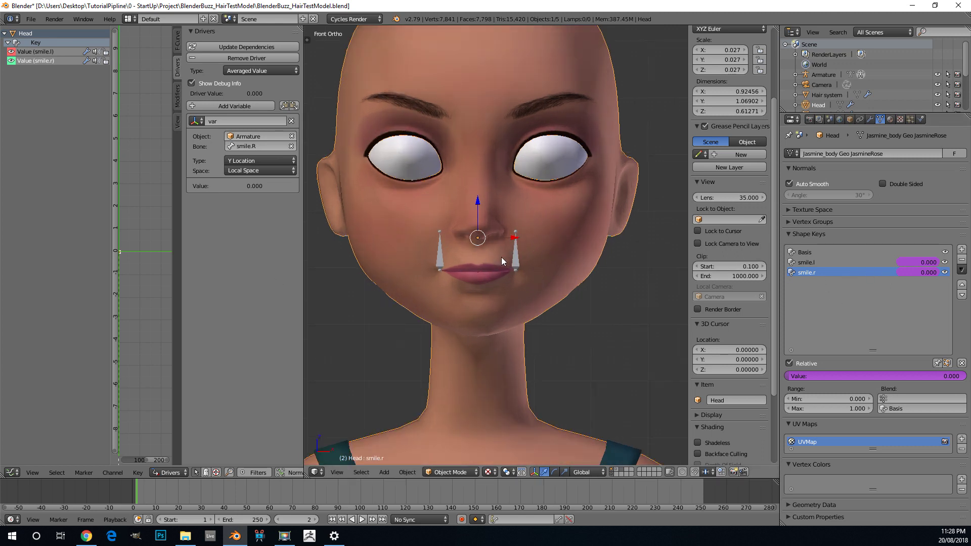
scroll(502, 257, "up", 1)
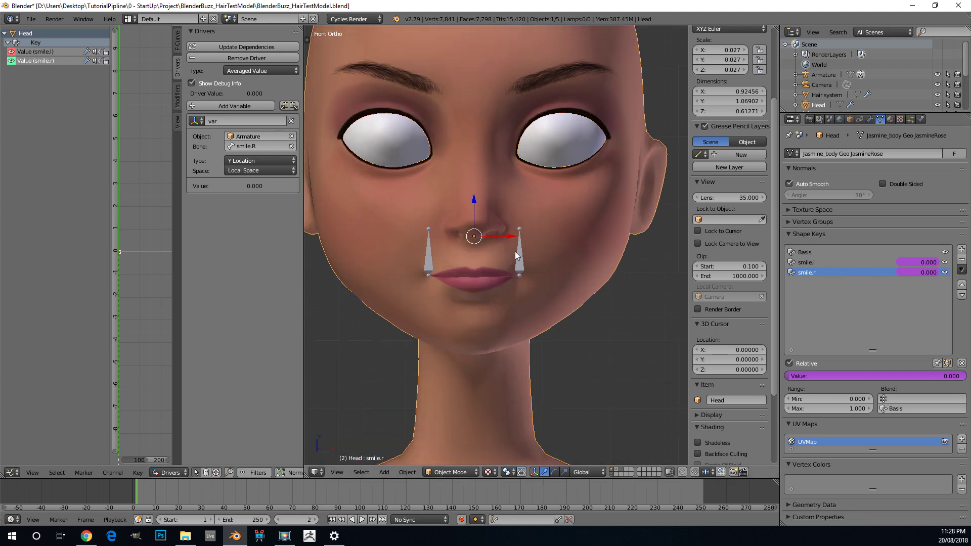
right_click(522, 267)
Raise the smile.L bone, then select the Head mesh to check its smile.l value
scroll(527, 229, "up", 1)
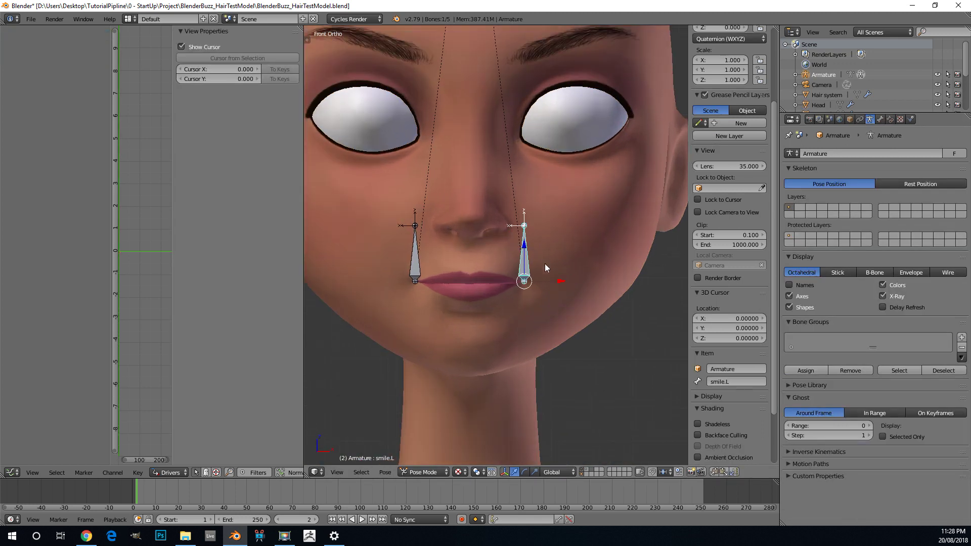
key("g")
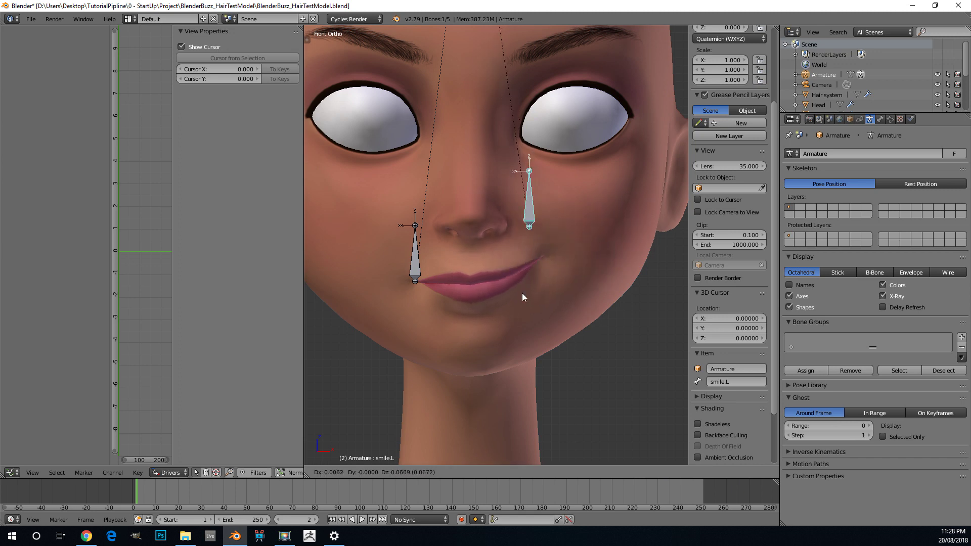
left_click(532, 232)
key("ctrl+Tab")
right_click(578, 272)
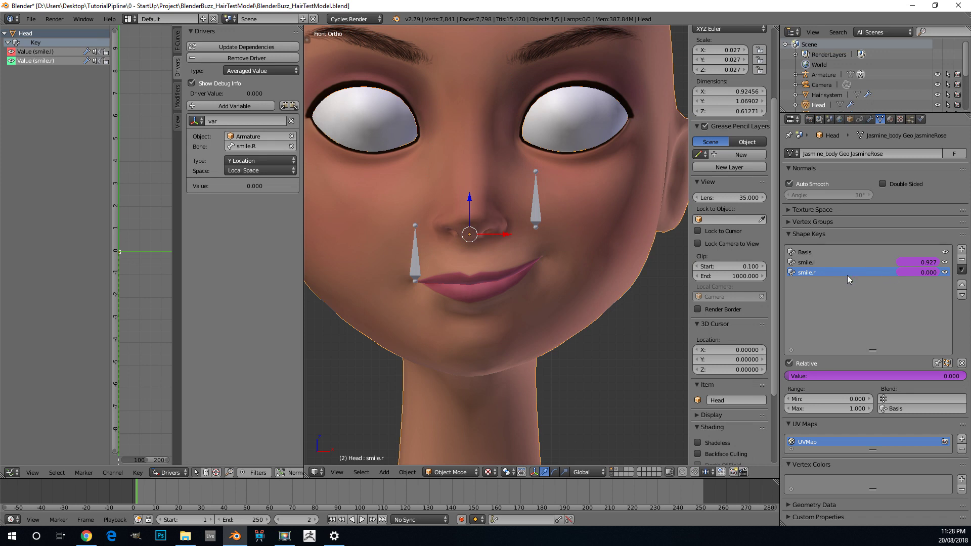
Raise the smile.R bone in Pose Mode, then select the Head to check smile.r
right_click(410, 250)
key("ctrl+Tab")
right_click(412, 251)
key("g")
left_click(412, 239)
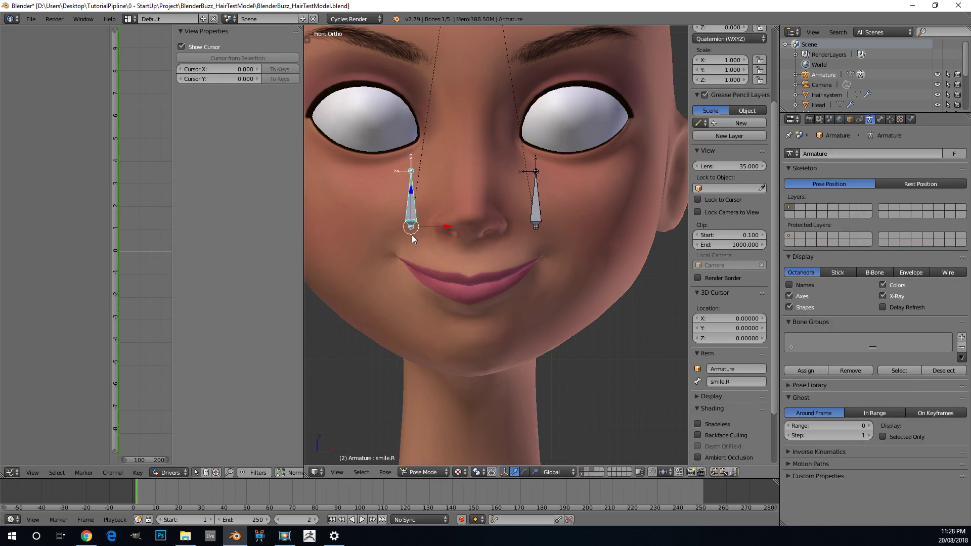
key("ctrl+Tab")
right_click(666, 233)
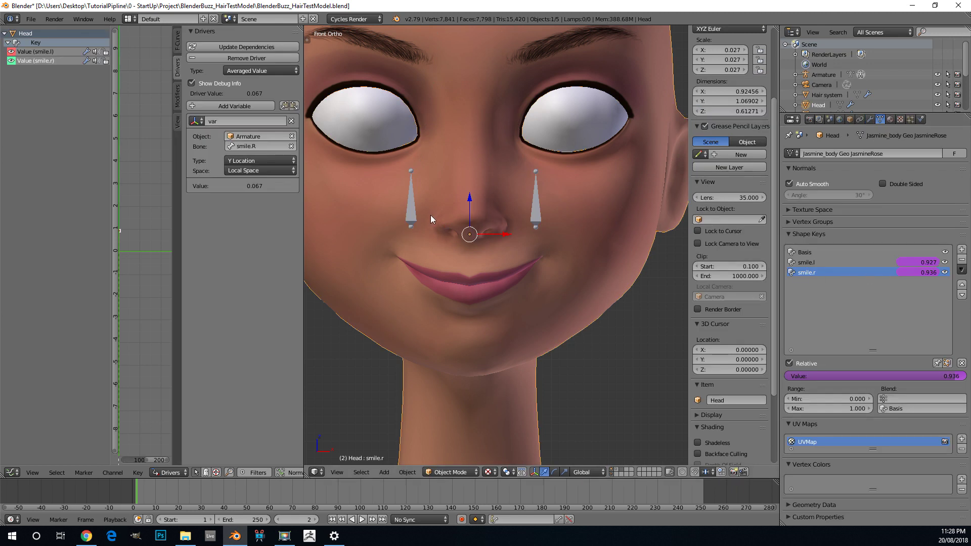
Orbit around the face to inspect the smiles from angled and front views
scroll(430, 215, "down", 3)
middle_click_drag(430, 214, 481, 263)
scroll(480, 263, "up", 2)
key("KP_1")
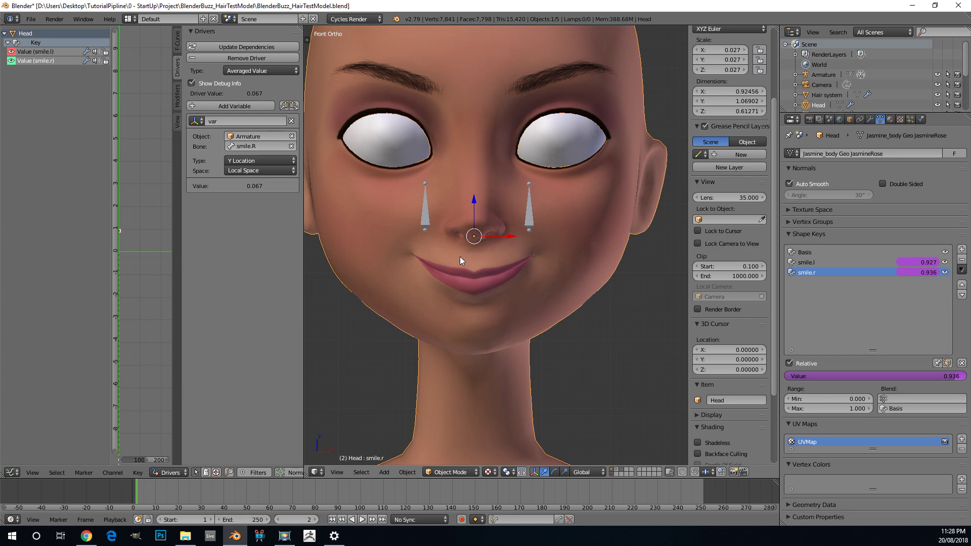
scroll(555, 187, "up", 3)
scroll(547, 205, "down", 1)
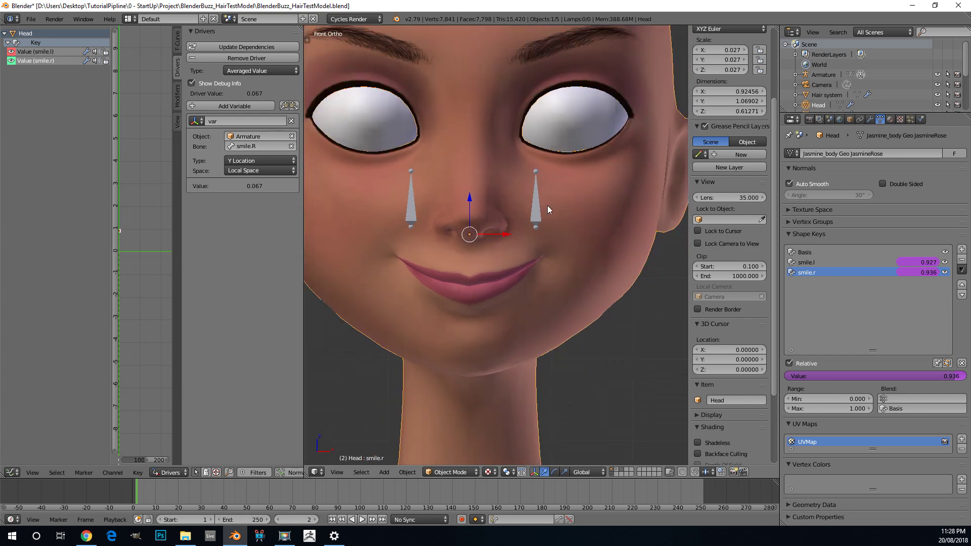
scroll(548, 206, "down", 5)
scroll(452, 165, "up", 2)
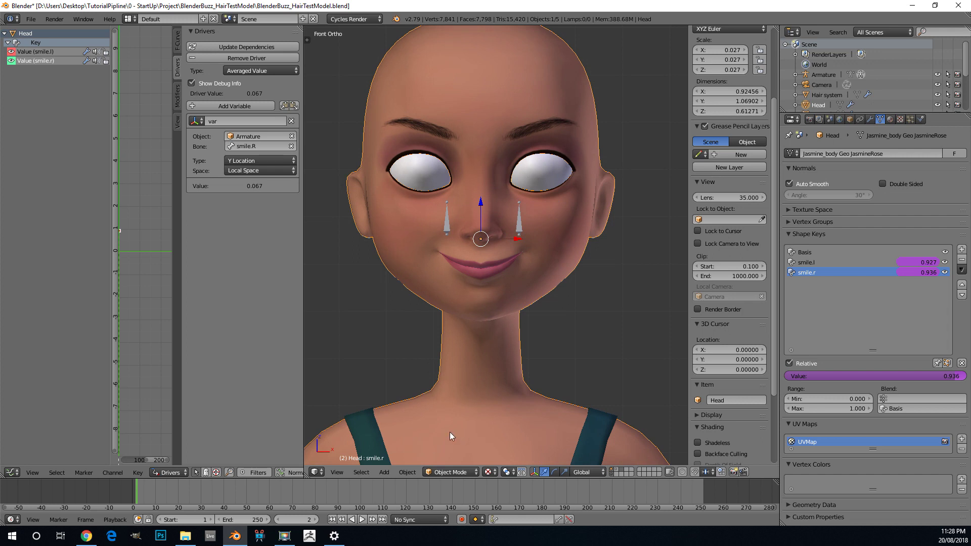
scroll(451, 432, "down", 2)
scroll(456, 420, "up", 1)
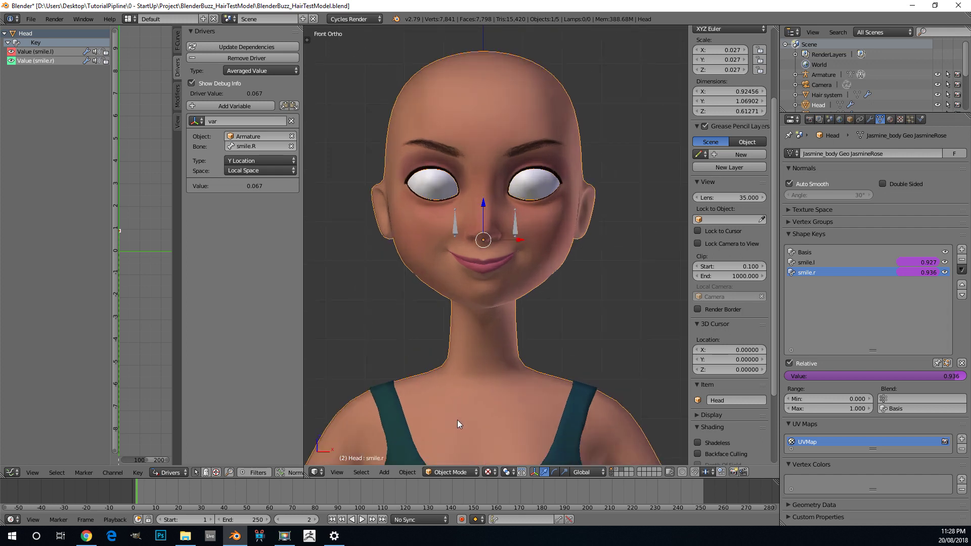
scroll(466, 419, "down", 1)
middle_click_drag(588, 229, 439, 228)
key("KP_1")
scroll(449, 227, "up", 2)
scroll(582, 245, "up", 1)
Select the smile bones, clear their location back to rest, and deselect all
right_click(520, 221)
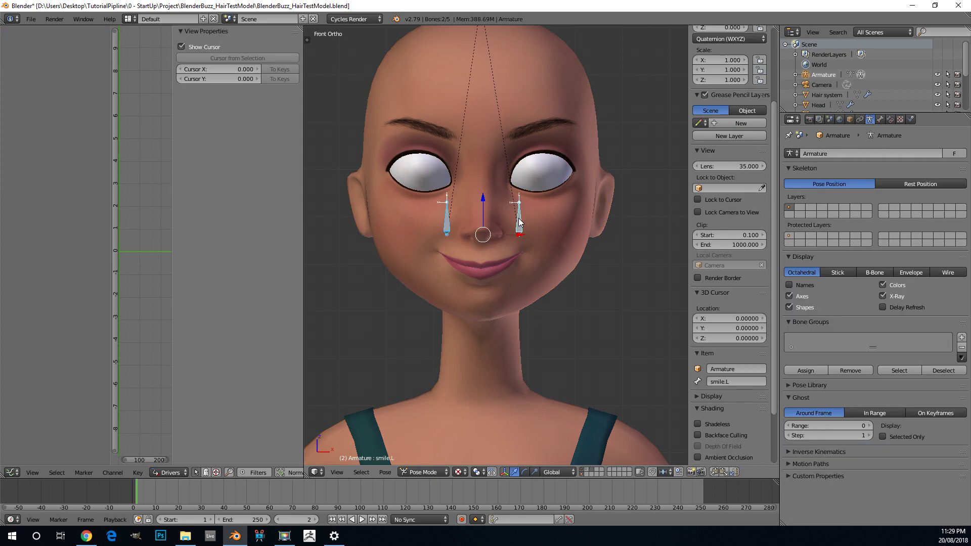
key("alt+g")
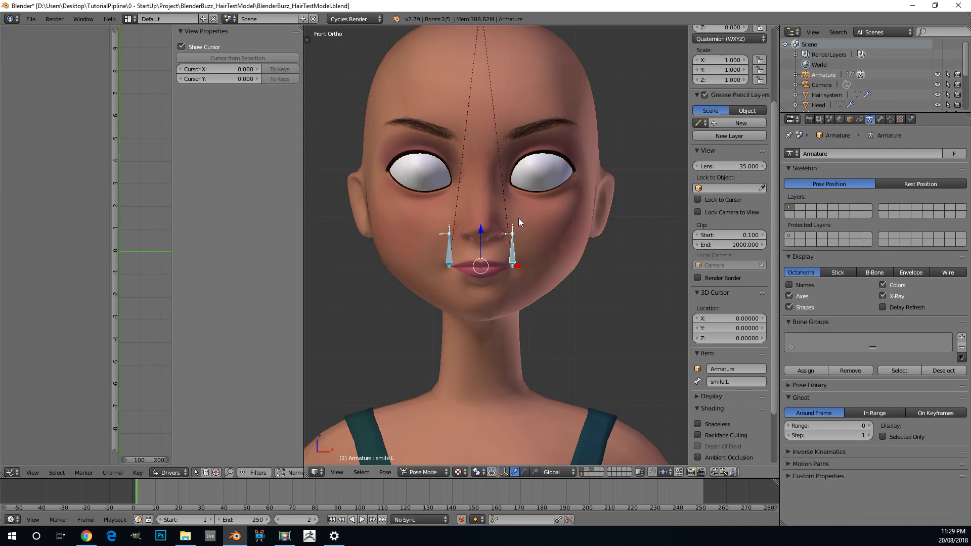
key("a")
scroll(486, 236, "up", 4)
scroll(501, 263, "down", 2)
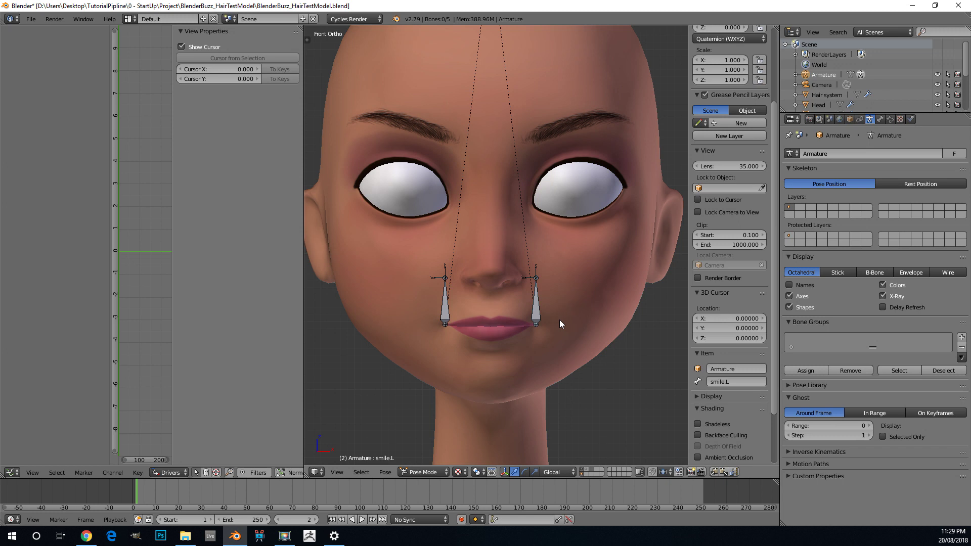
scroll(574, 381, "down", 1)
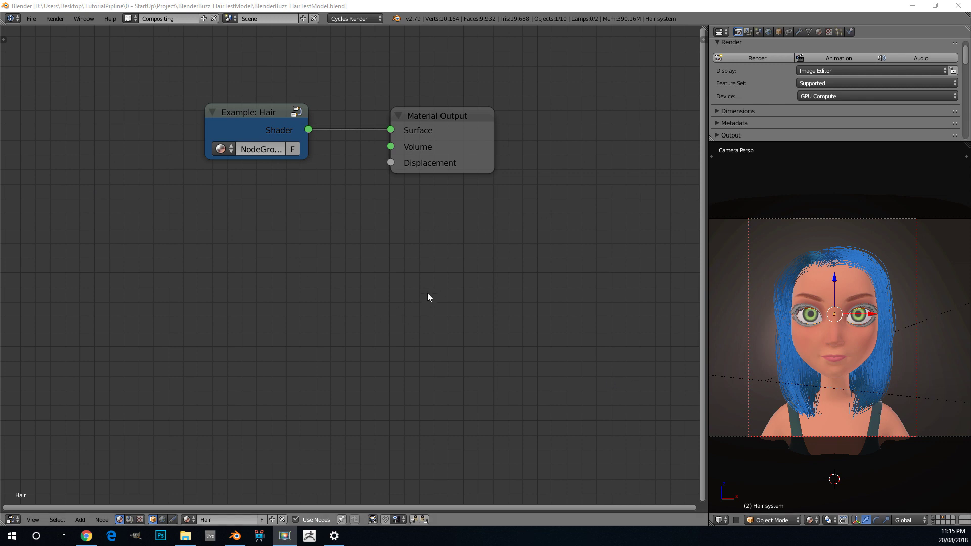
Open the screen layout list in the top header
left_click(129, 18)
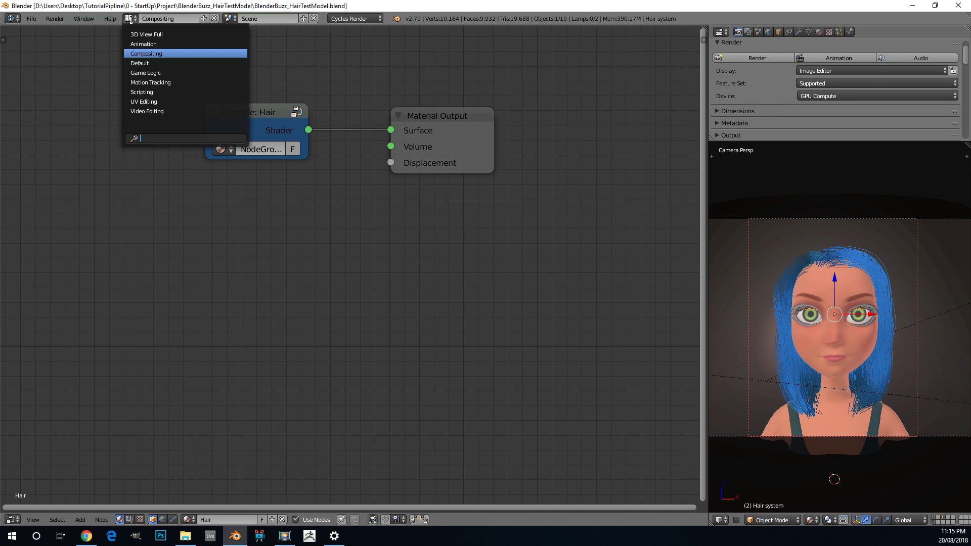
Choose the Default layout and orbit out of the camera view
left_click(179, 63)
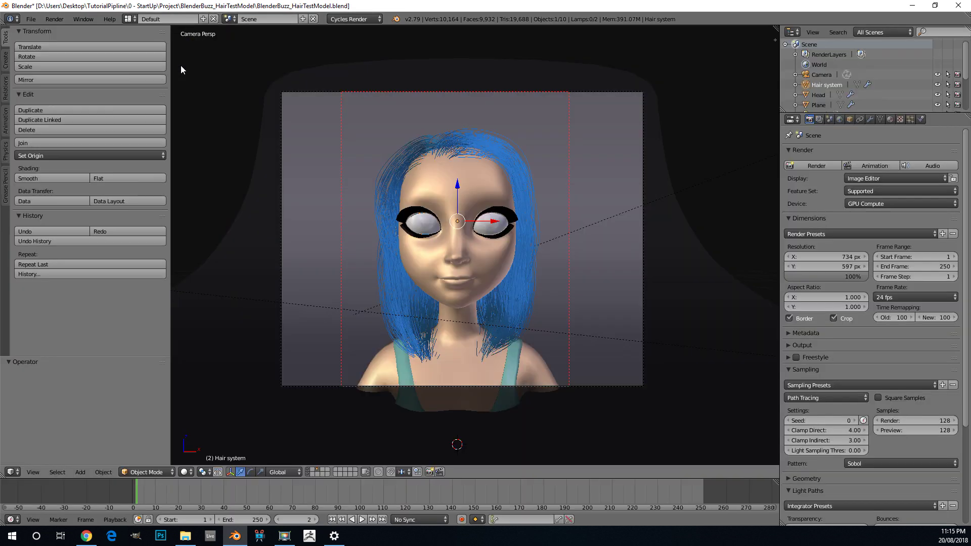
middle_click_drag(539, 189, 543, 257)
scroll(480, 228, "down", 6)
scroll(543, 257, "up", 2)
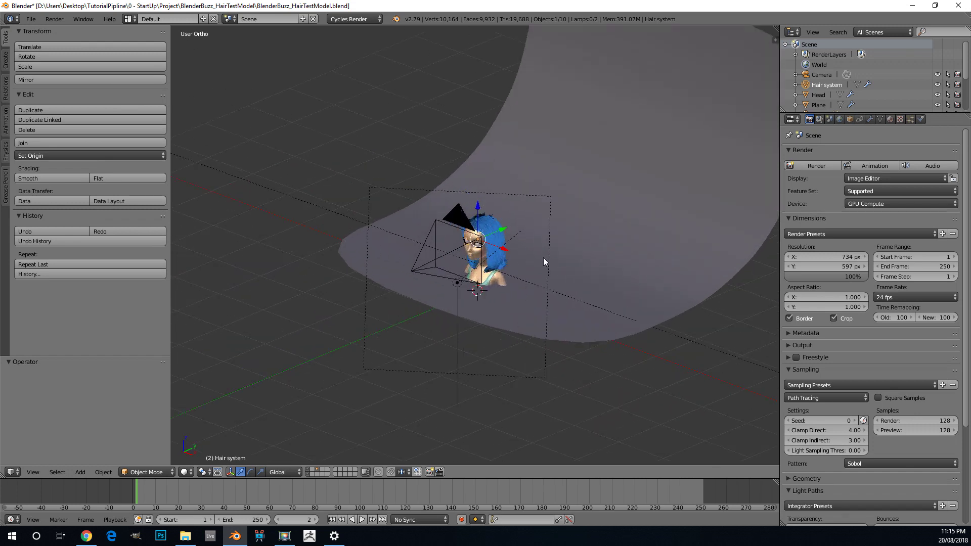
scroll(454, 238, "down", 3)
Move the backdrop plane, lamps and camera together onto another layer
right_click(532, 198)
middle_click_drag(532, 199, 383, 218)
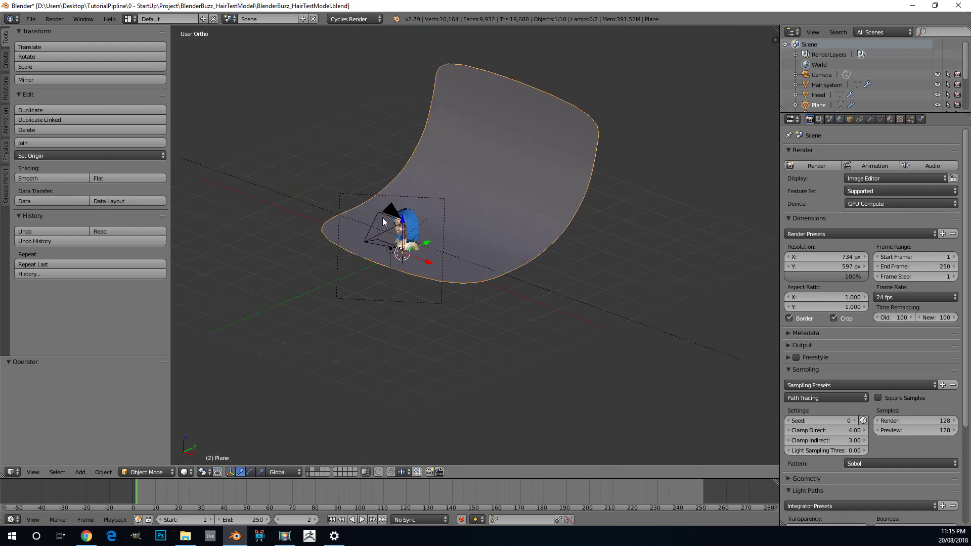
right_click(309, 207, "shift")
middle_click_drag(309, 207, 424, 250)
key("z")
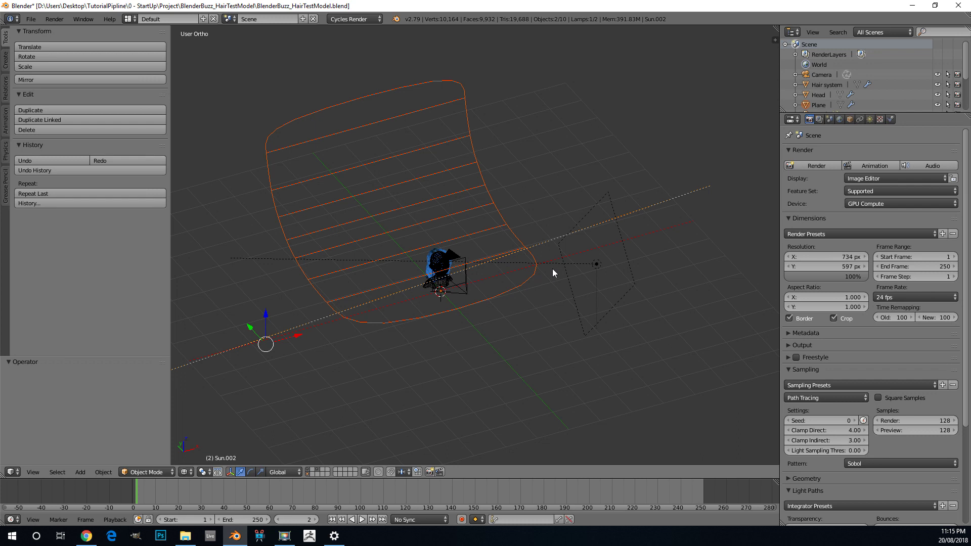
scroll(468, 300, "up", 3)
right_click(452, 311, "shift")
middle_click_drag(491, 322, 408, 311)
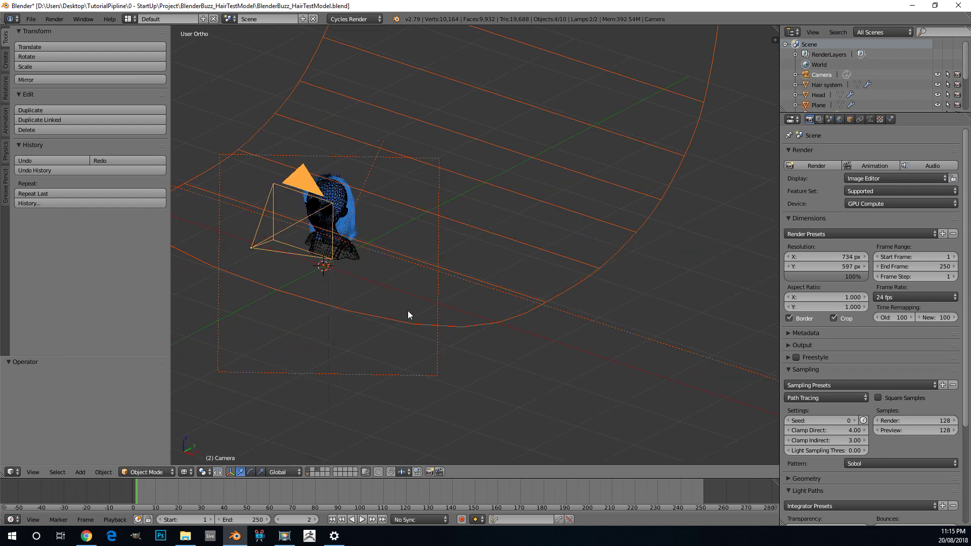
key("m")
left_click(493, 327)
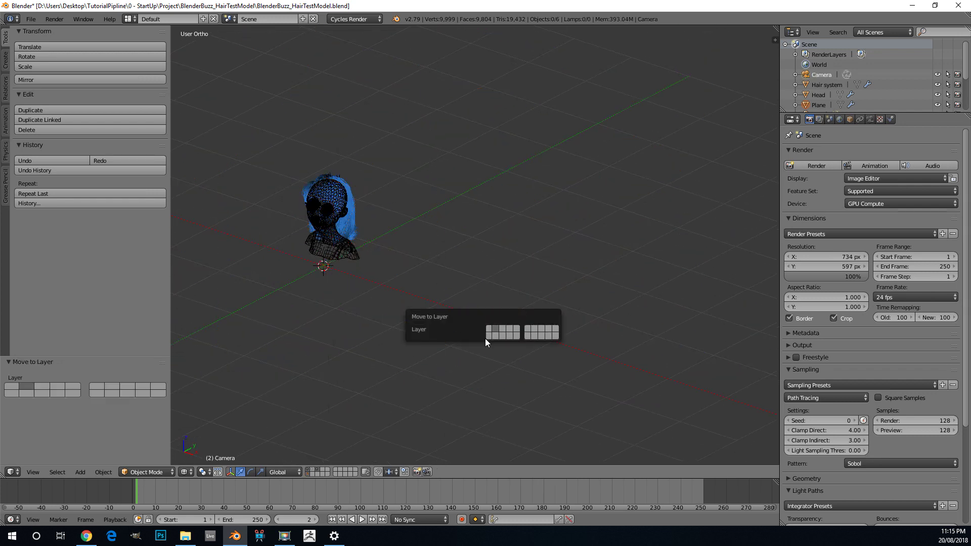
Select the hair system and move it onto another layer
key("Home")
key("z")
scroll(437, 272, "up", 2)
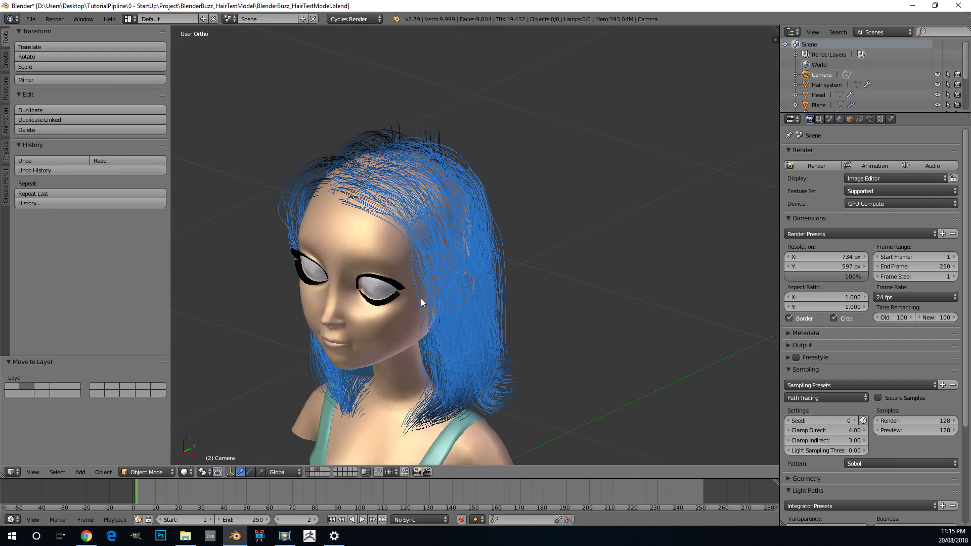
key("z")
right_click(536, 256)
key("z")
scroll(512, 268, "down", 3)
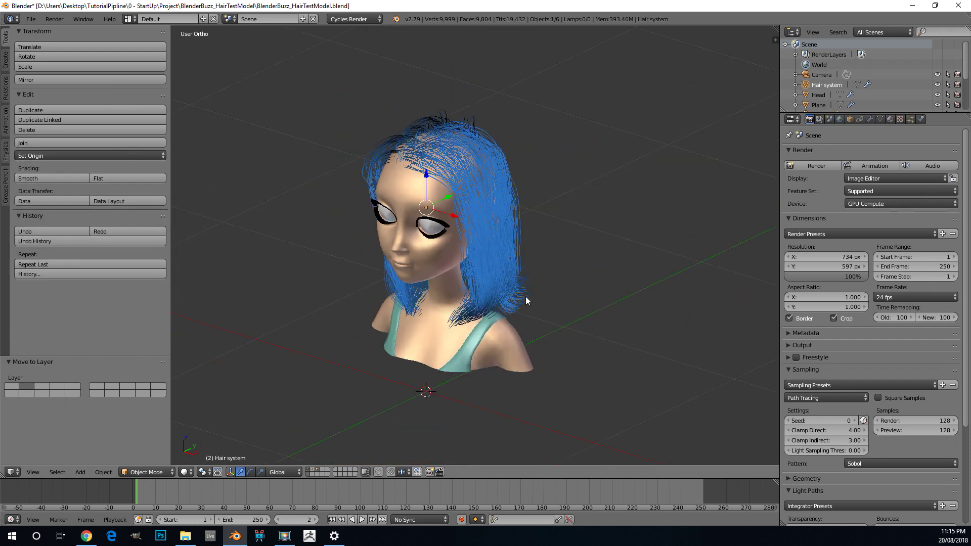
key("m")
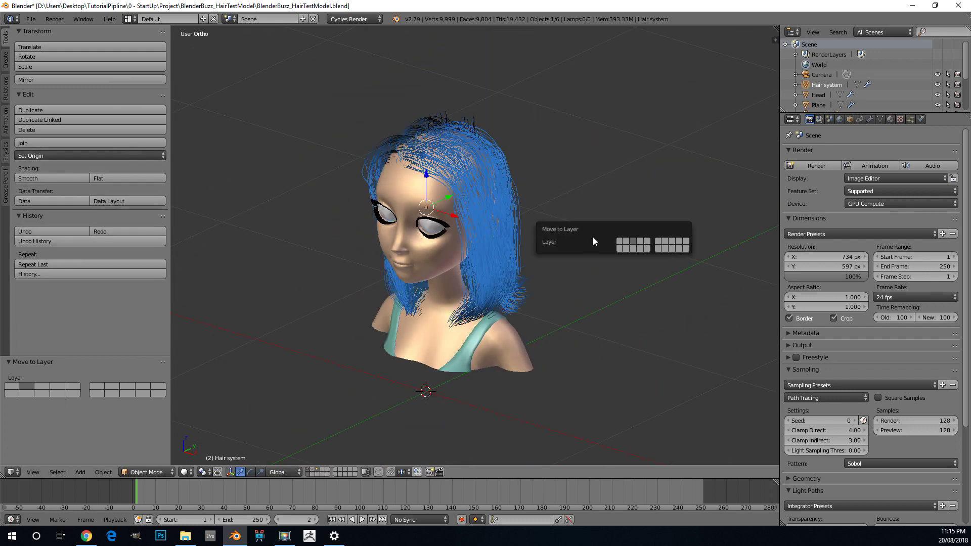
left_click(626, 243)
Move the lashes onto another layer, then select the Top garment
scroll(430, 273, "up", 4)
right_click(407, 223)
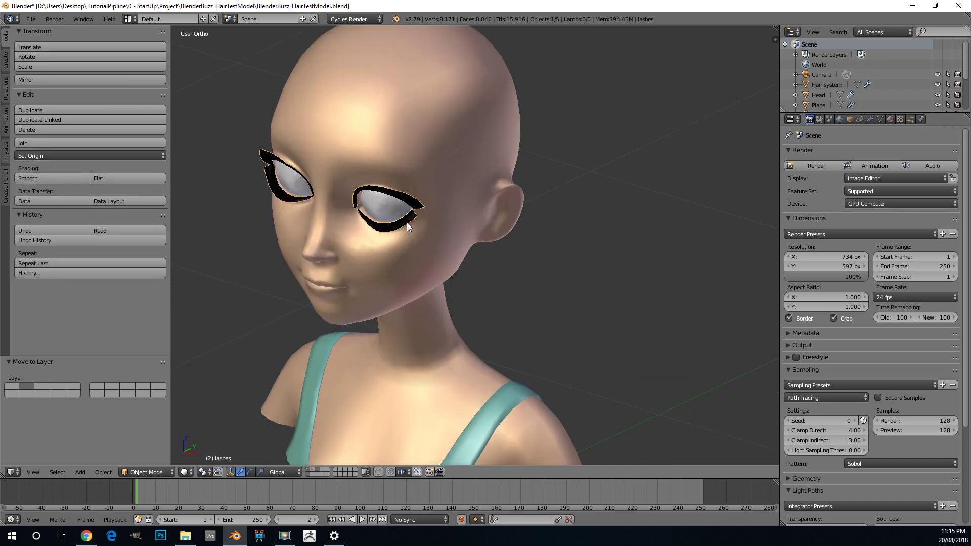
key("m")
left_click(492, 239)
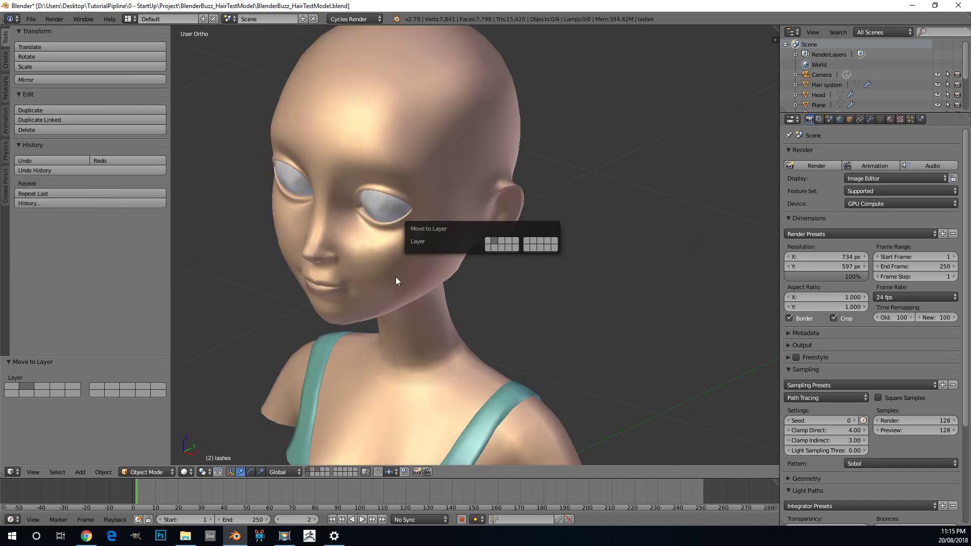
right_click(497, 408)
scroll(504, 400, "down", 3)
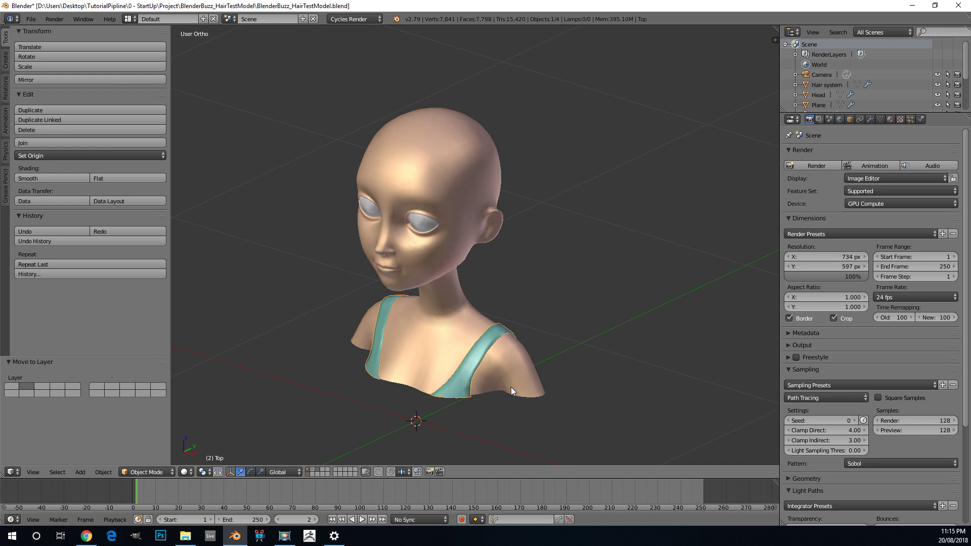
In front view, inspect the Head, eye.L and tank top objects by selecting each
key("KP_1")
key("z")
key("z")
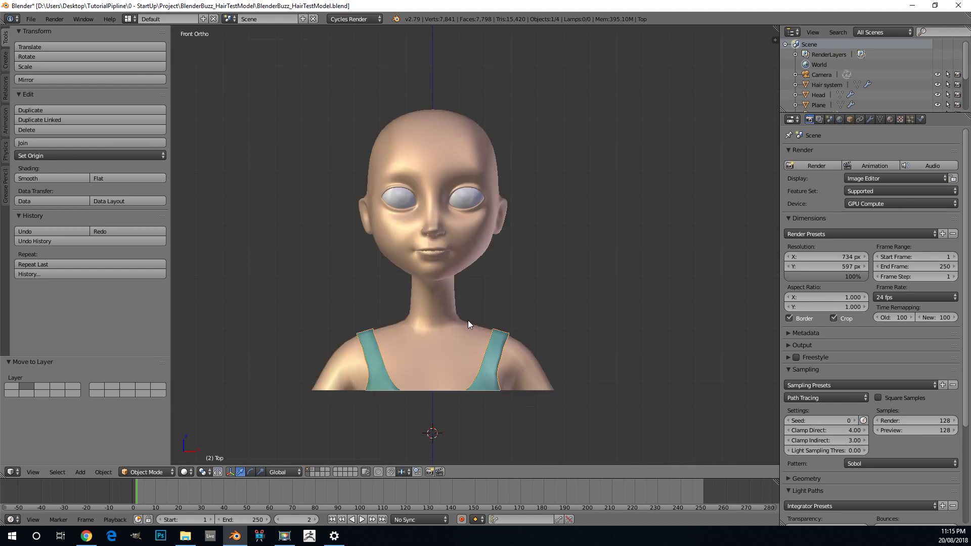
right_click(469, 324)
key("z")
scroll(468, 253, "up", 2)
right_click(467, 183)
scroll(468, 203, "down", 3)
key("z")
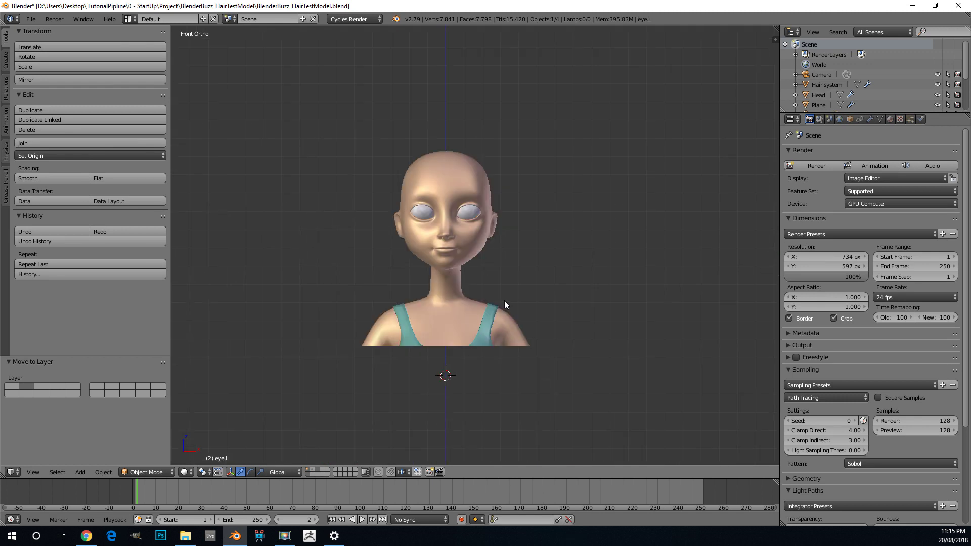
right_click(505, 305)
mouse_move(504, 306)
middle_mouse_down()
mouse_move(320, 318)
mouse_move(473, 316)
mouse_move(522, 300)
middle_mouse_up()
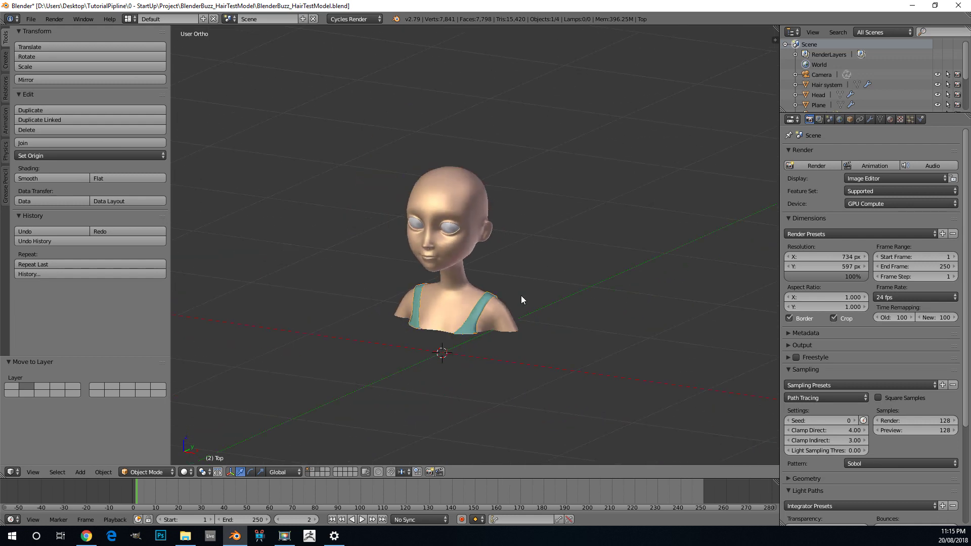
Select the Head mesh and briefly check it in Edit Mode before returning to Object Mode
key("KP_1")
scroll(451, 261, "up", 4)
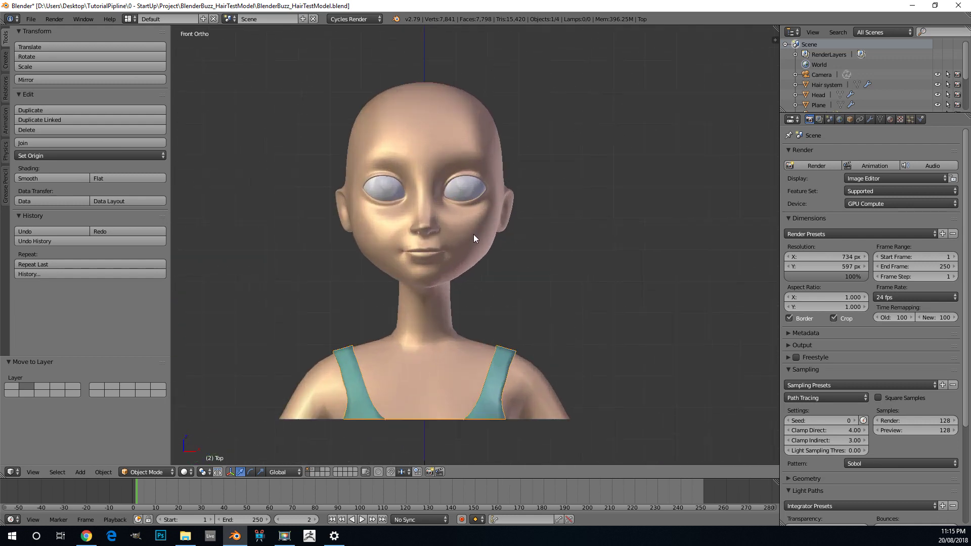
scroll(481, 233, "up", 2)
right_click(490, 226)
scroll(553, 231, "up", 3)
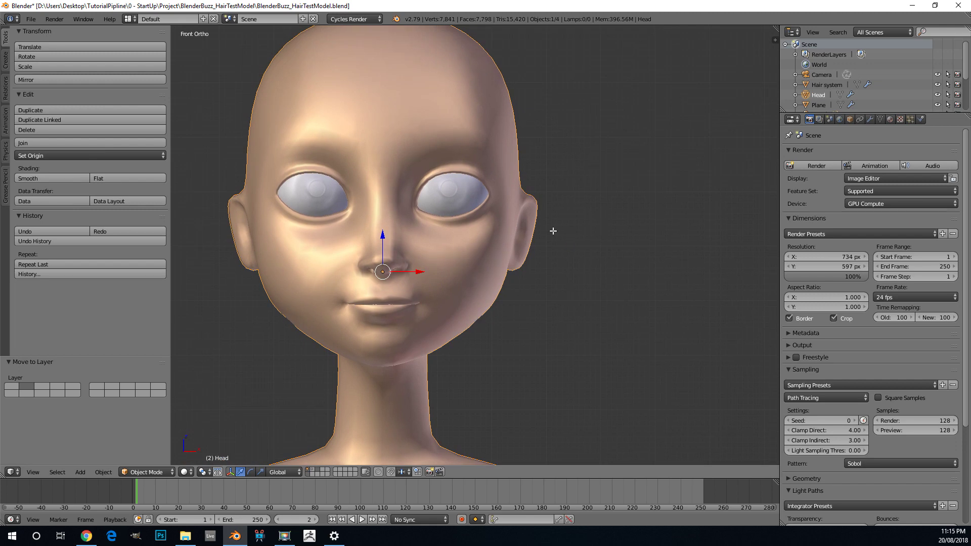
key("Tab")
middle_click_drag(553, 232, 459, 232)
key("Tab")
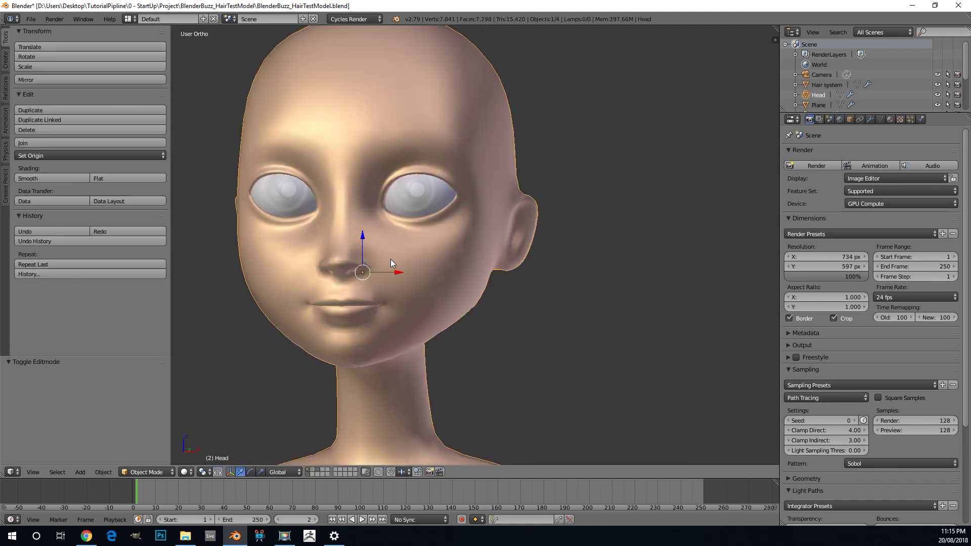
key("KP_1")
Orbit to view the bust from below, then return to the front view
scroll(382, 237, "down", 4)
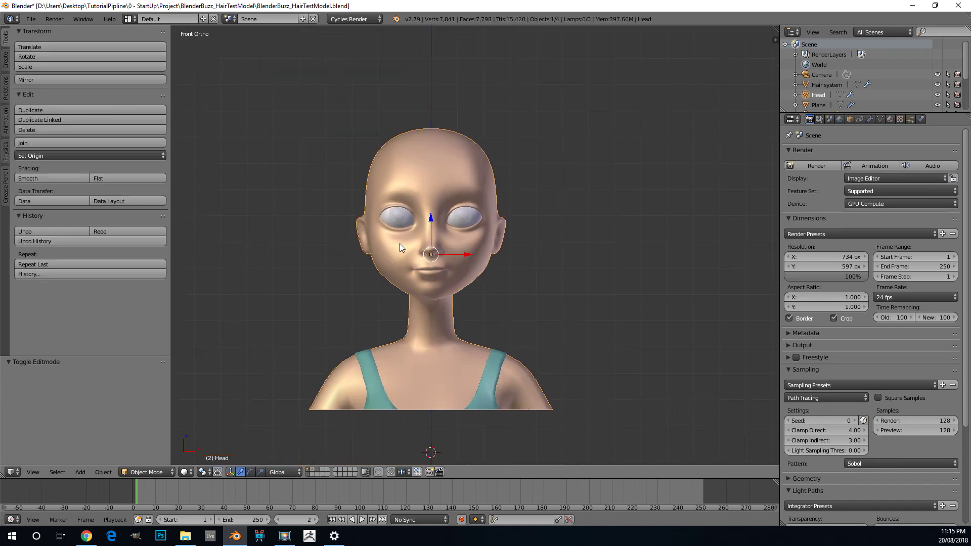
scroll(399, 244, "down", 2, "shift")
scroll(443, 266, "down", 3)
middle_click_drag(444, 265, 435, 222)
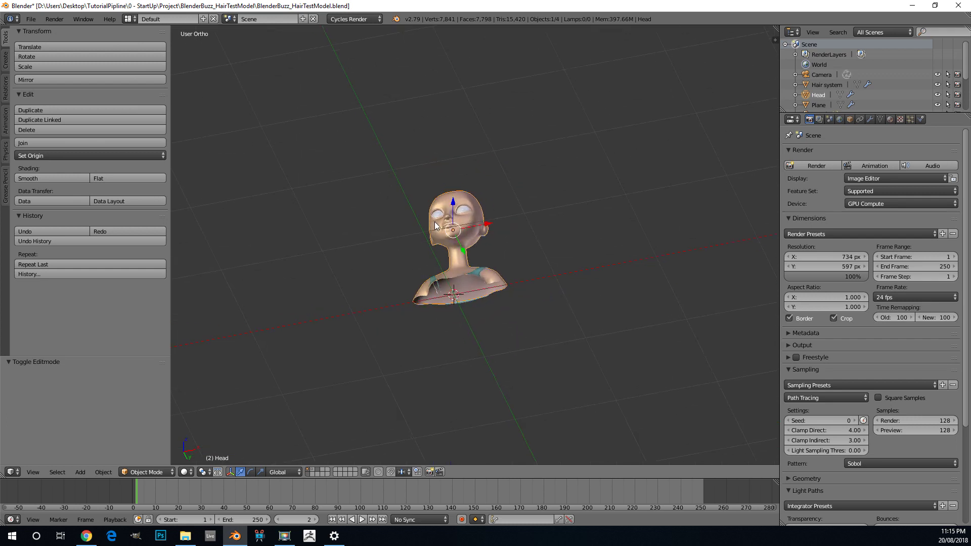
key("KP_1")
scroll(511, 244, "up", 6)
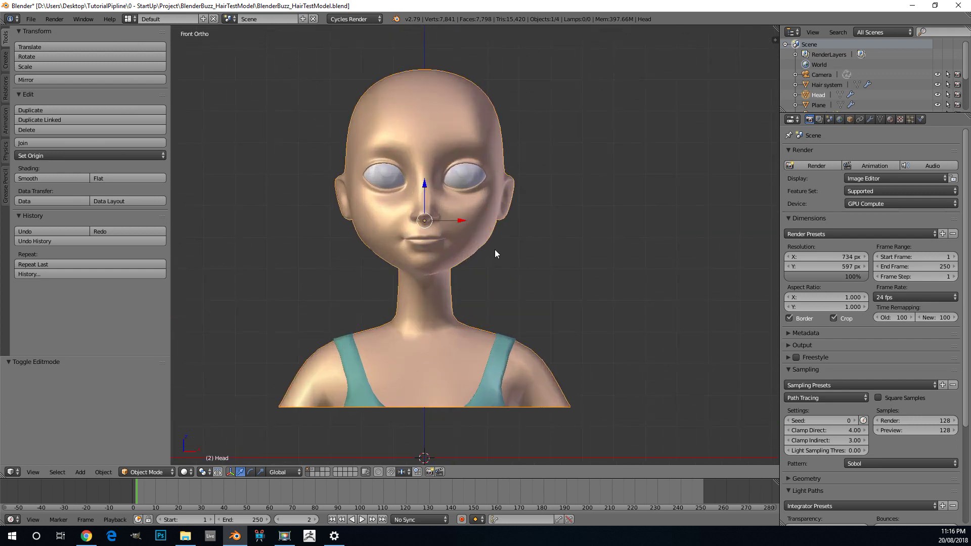
scroll(466, 265, "up", 3)
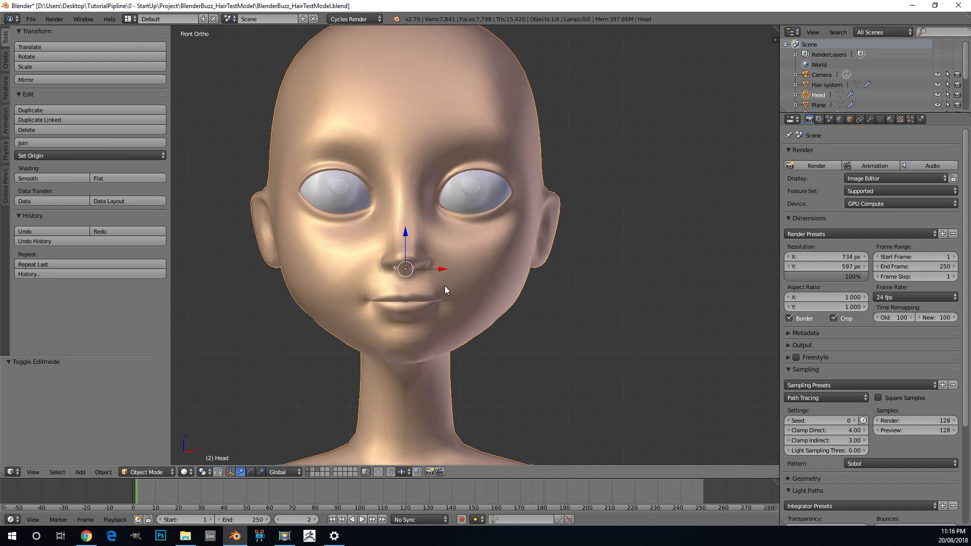
scroll(445, 290, "up", 4)
scroll(437, 314, "down", 6)
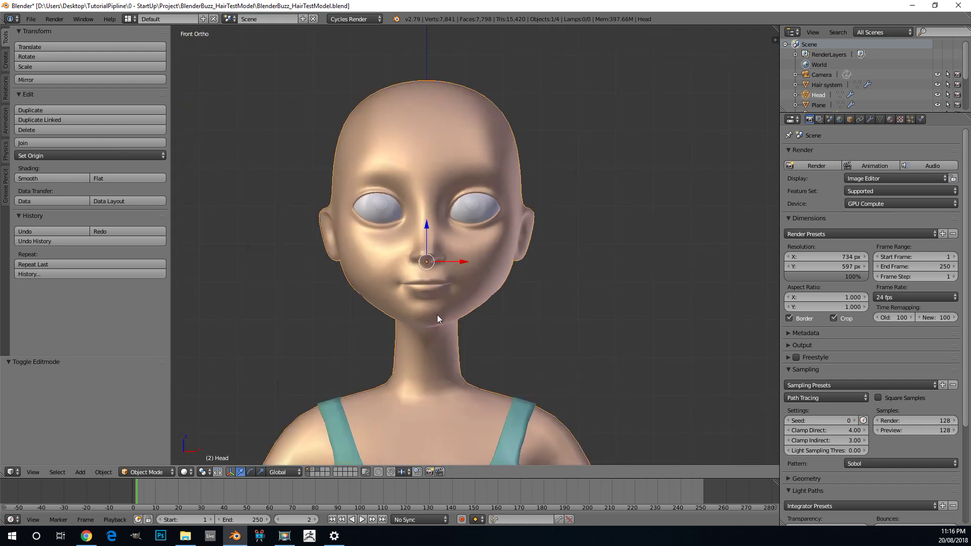
Set viewport shading to Material and reselect the Head mesh
left_click(185, 472)
left_click(199, 425)
scroll(512, 216, "up", 3)
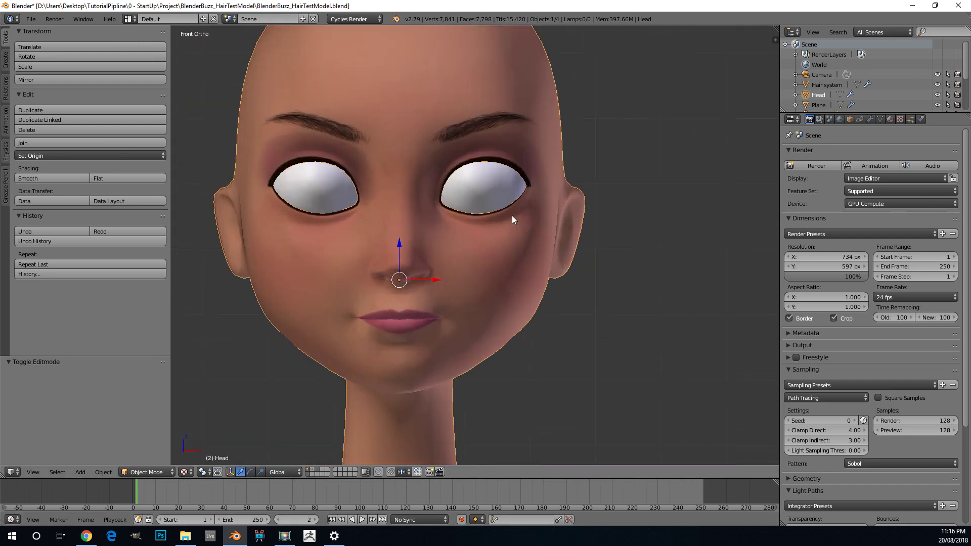
key("a")
middle_click_drag(430, 263, 435, 267, "shift")
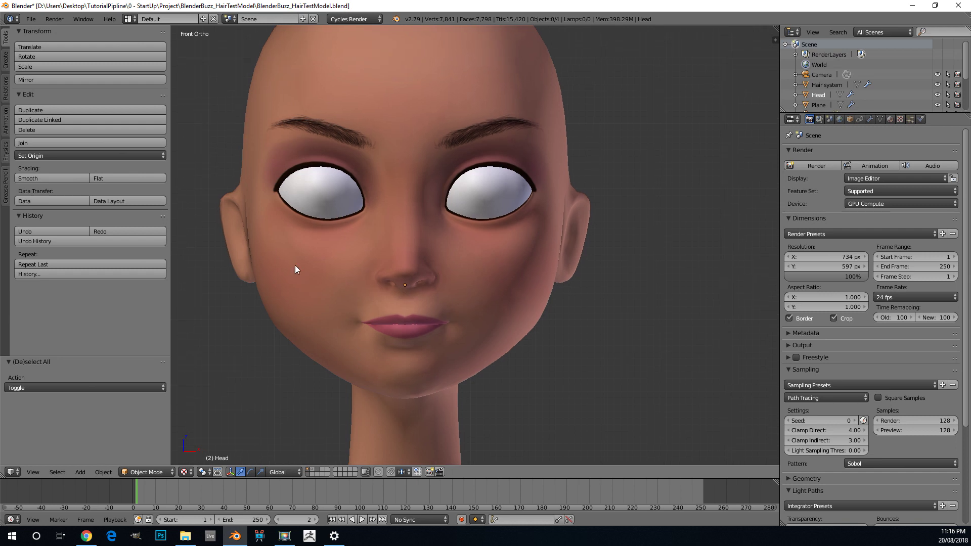
scroll(296, 269, "down", 2)
right_click(496, 252)
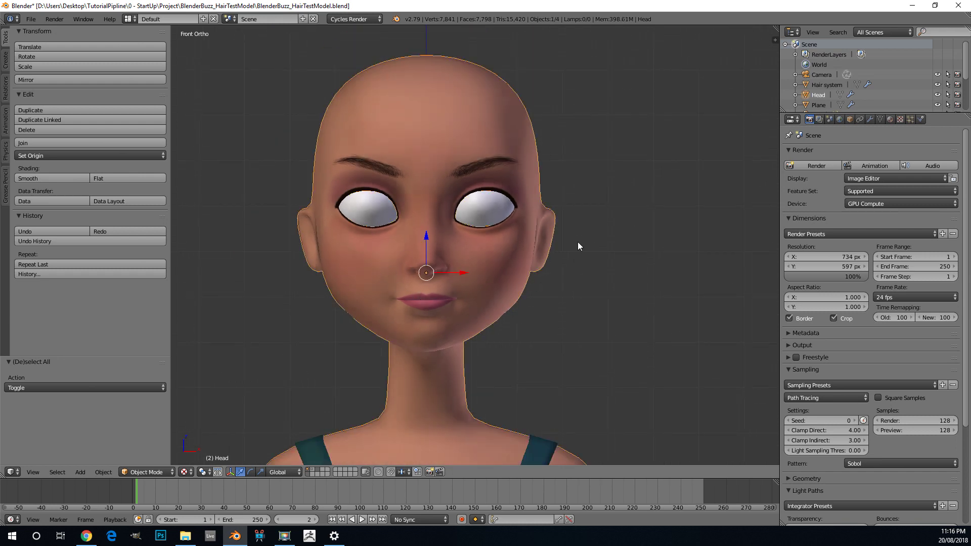
In the Head's Object Data properties, collapse Vertex Groups, enlarge Shape Keys, and add Basis
left_click(881, 119)
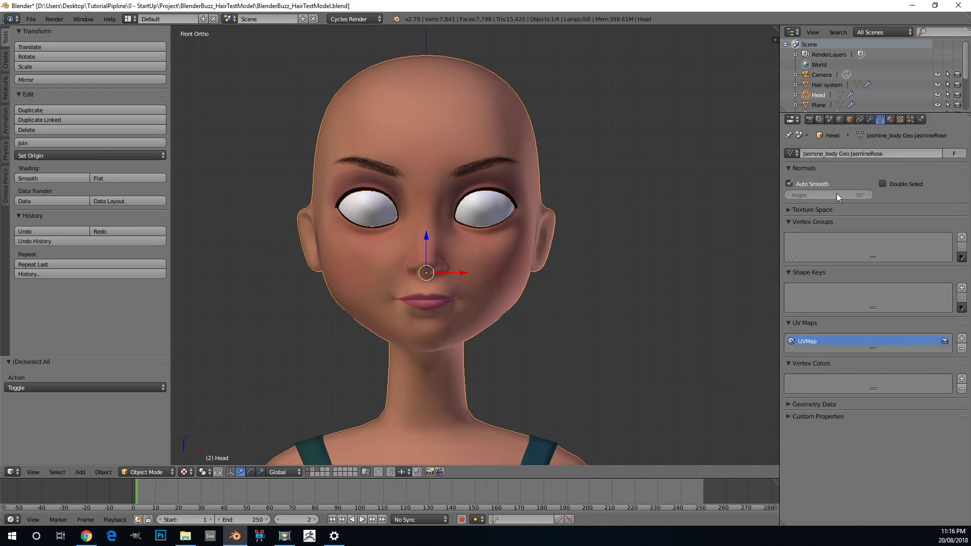
left_click(794, 222)
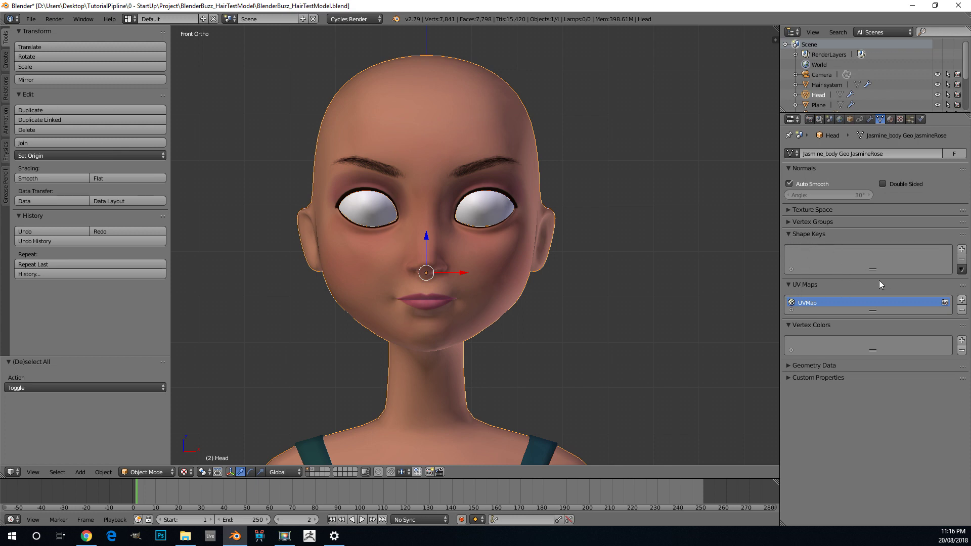
left_click_drag(872, 275, 872, 356)
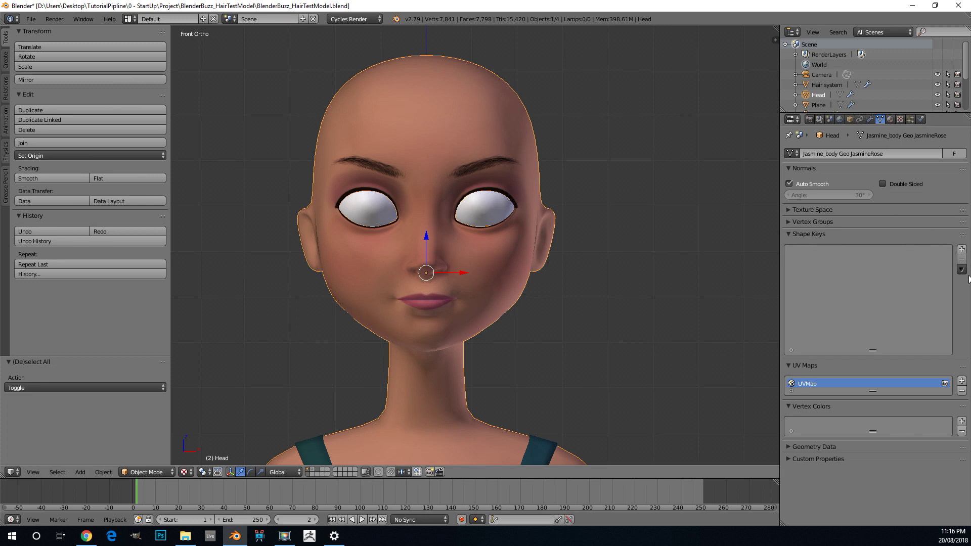
left_click(962, 250)
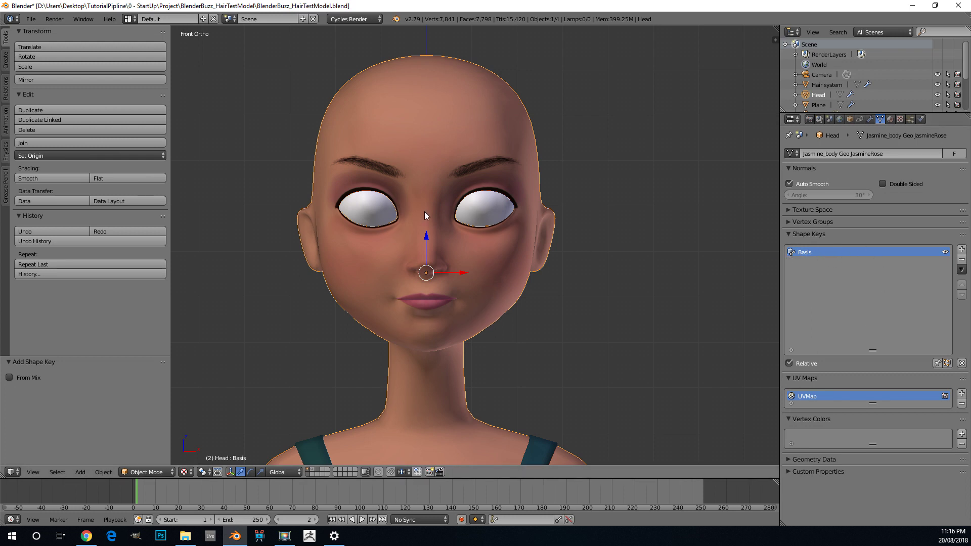
Add a new Key 1 shape key below Basis in the Head's Shape Keys list
key("Tab")
key("Tab")
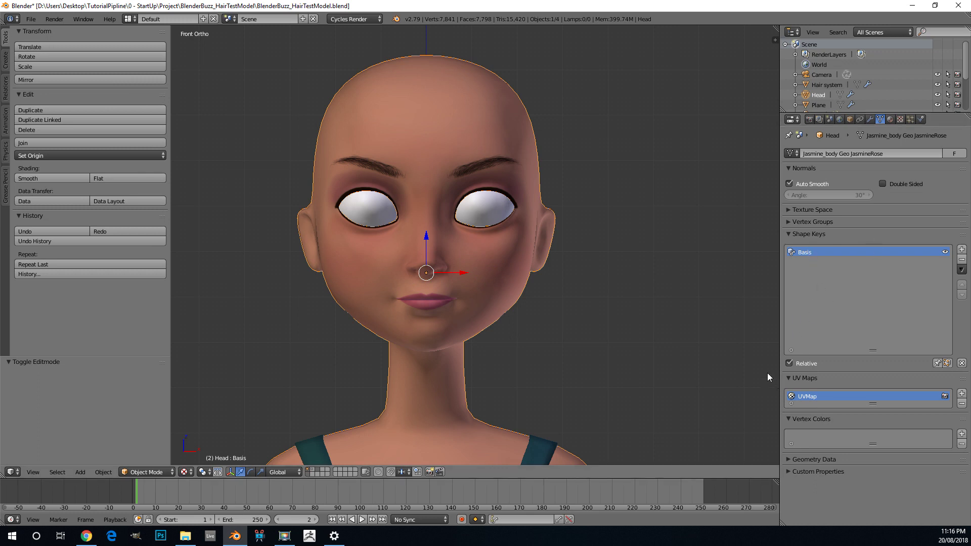
scroll(521, 306, "up", 1)
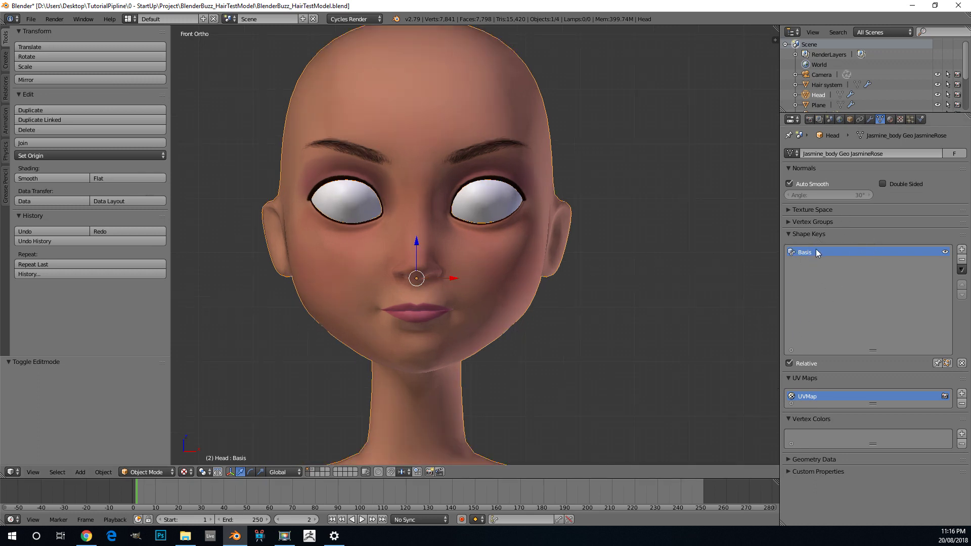
scroll(494, 210, "down", 2)
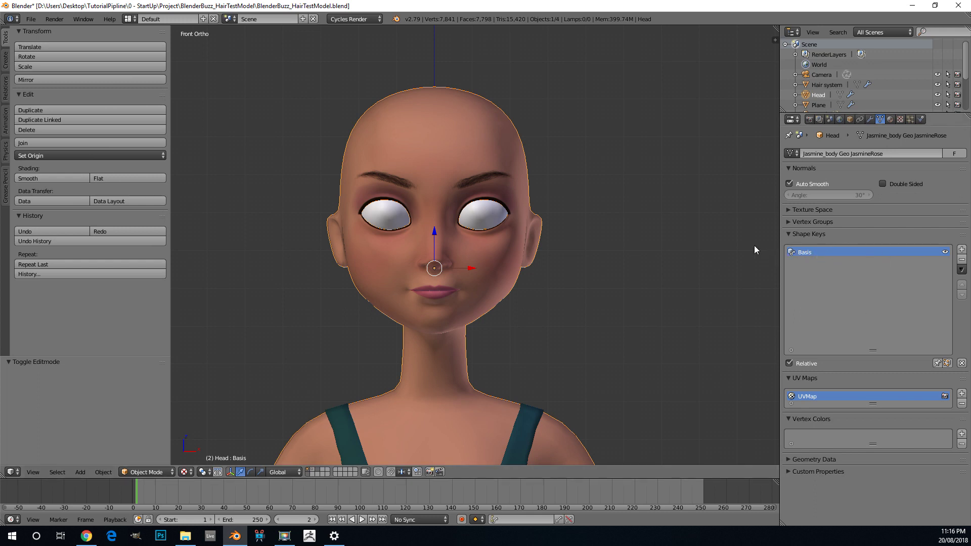
left_click(961, 250)
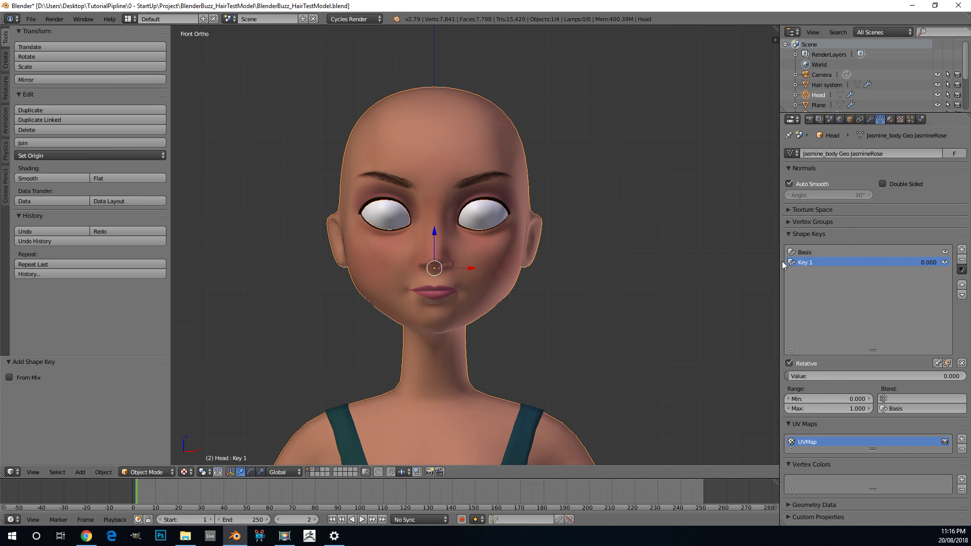
Set Key 1's value slider to 1.000
key("Tab")
scroll(493, 287, "up", 2)
key("Tab")
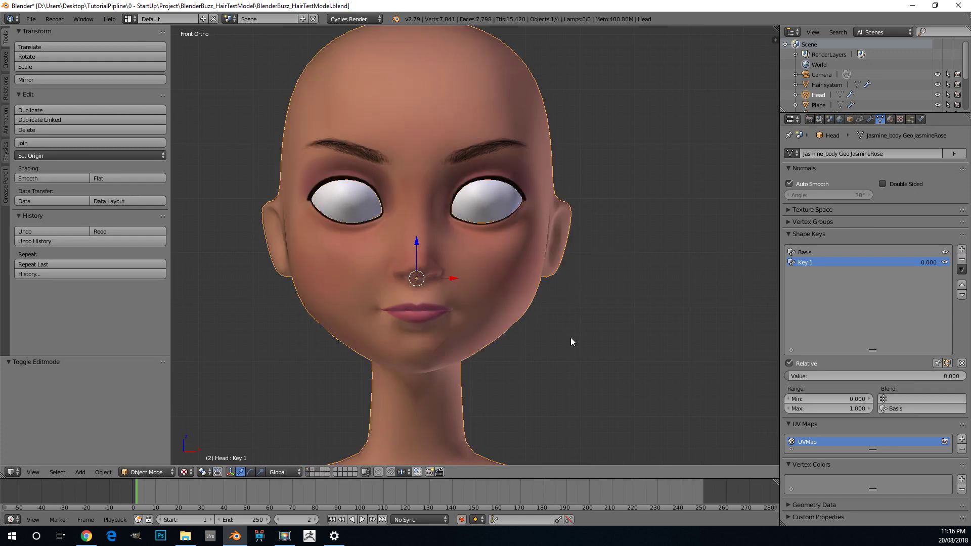
scroll(551, 287, "down", 3)
scroll(539, 292, "up", 1)
scroll(551, 240, "up", 1)
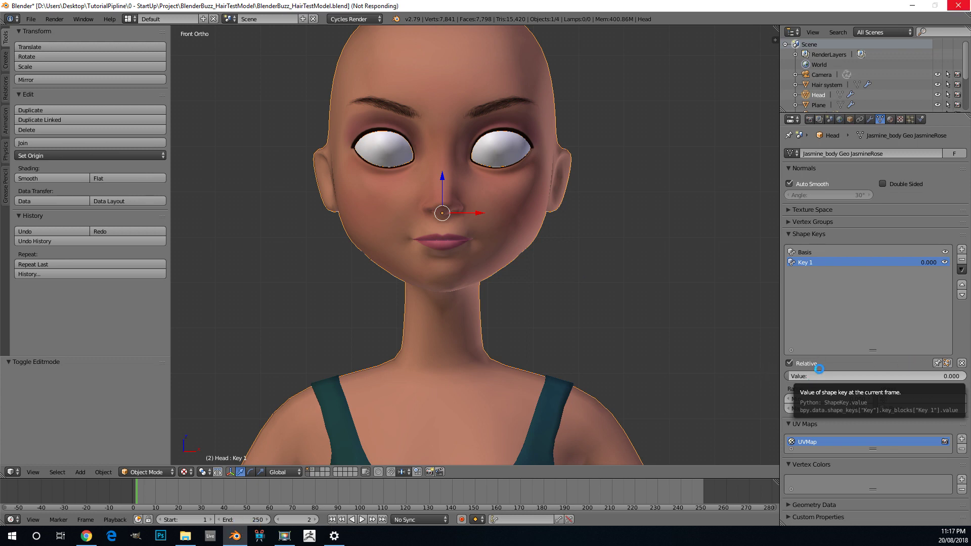
left_click_drag(817, 381, 966, 380)
scroll(552, 240, "down", 2)
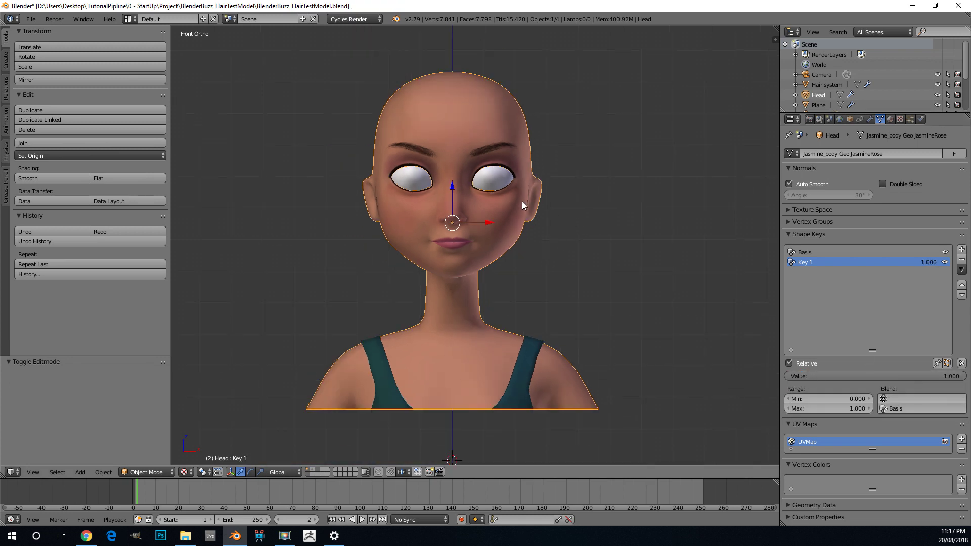
scroll(481, 219, "up", 1)
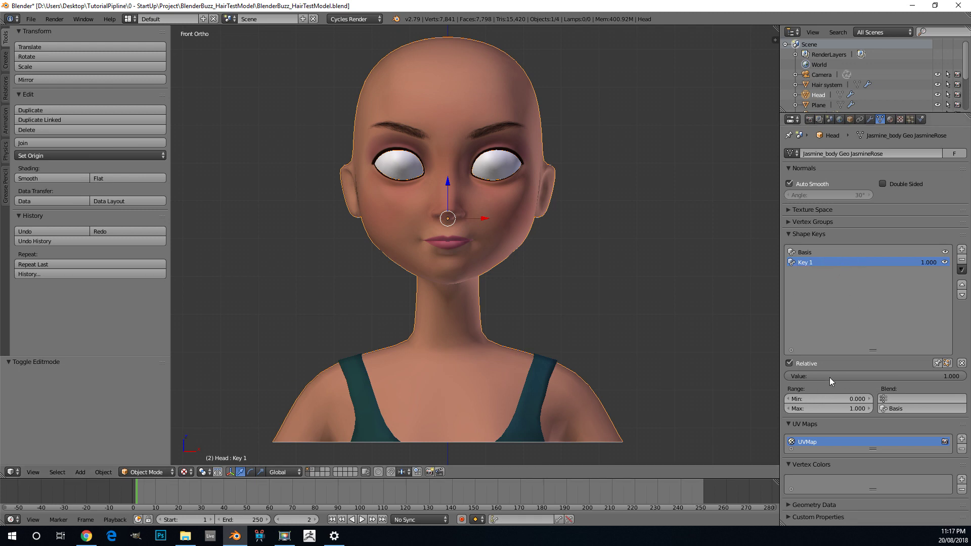
Enter Edit Mode on the head, turn off X-mirror, and enable Connected proportional editing
left_click(156, 472)
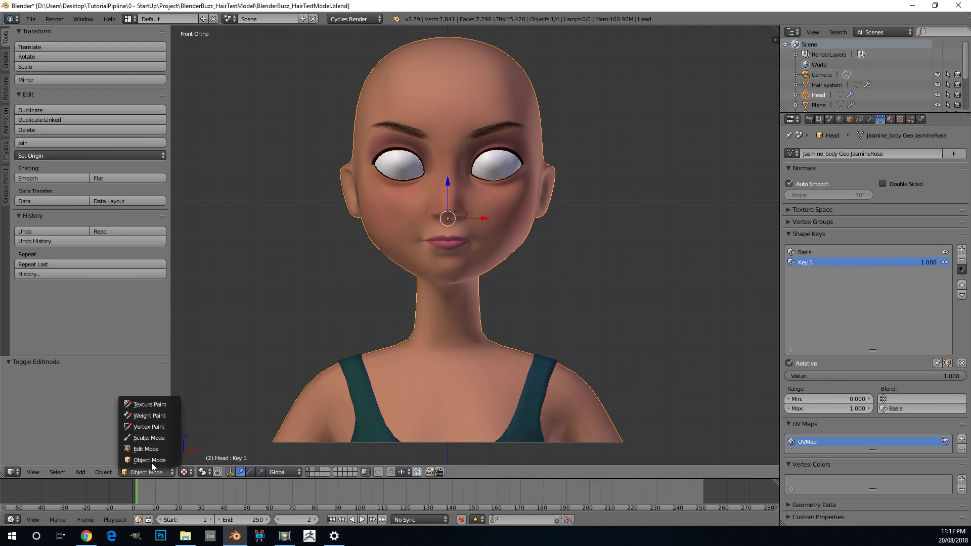
left_click(142, 451)
scroll(442, 204, "up", 3)
middle_click_drag(443, 204, 434, 274, "shift")
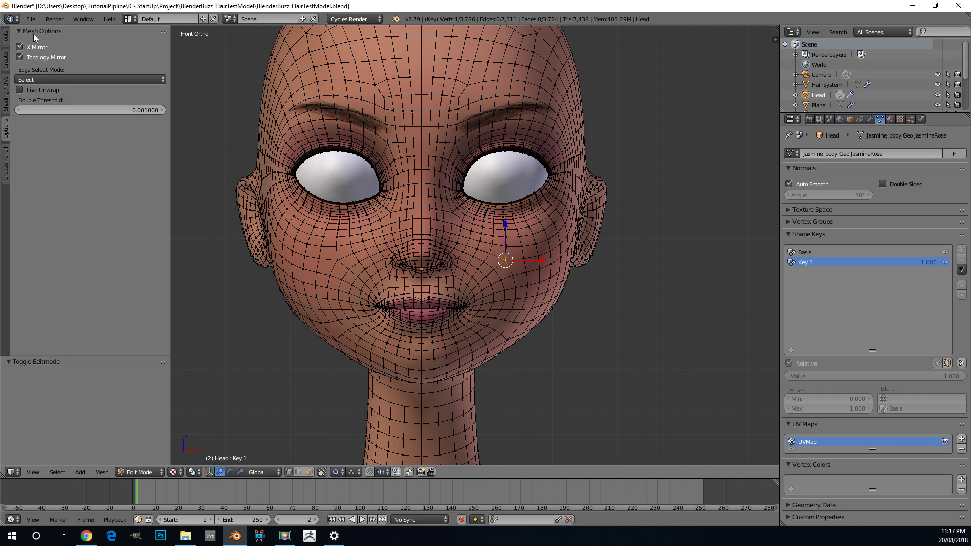
left_click(19, 47)
scroll(476, 271, "up", 3)
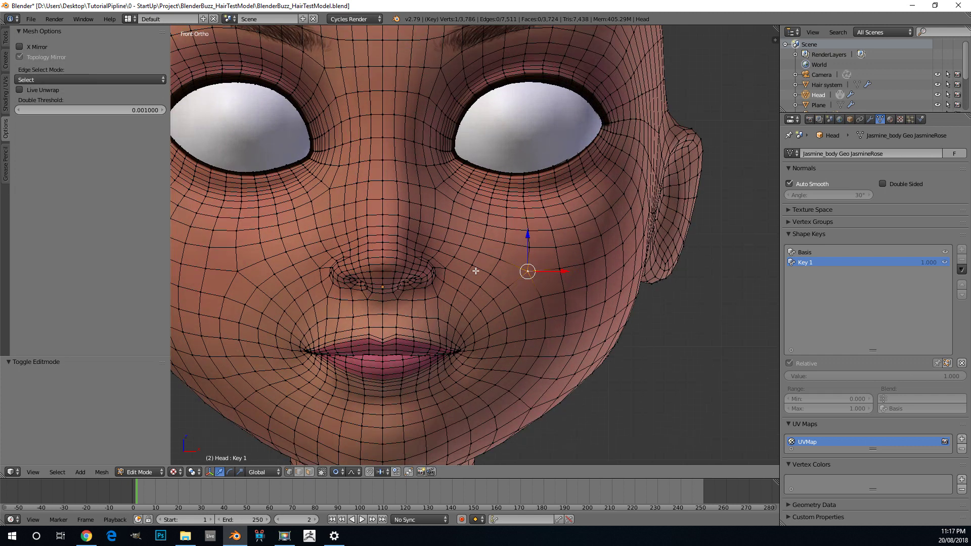
scroll(510, 228, "down", 1)
scroll(503, 250, "up", 5)
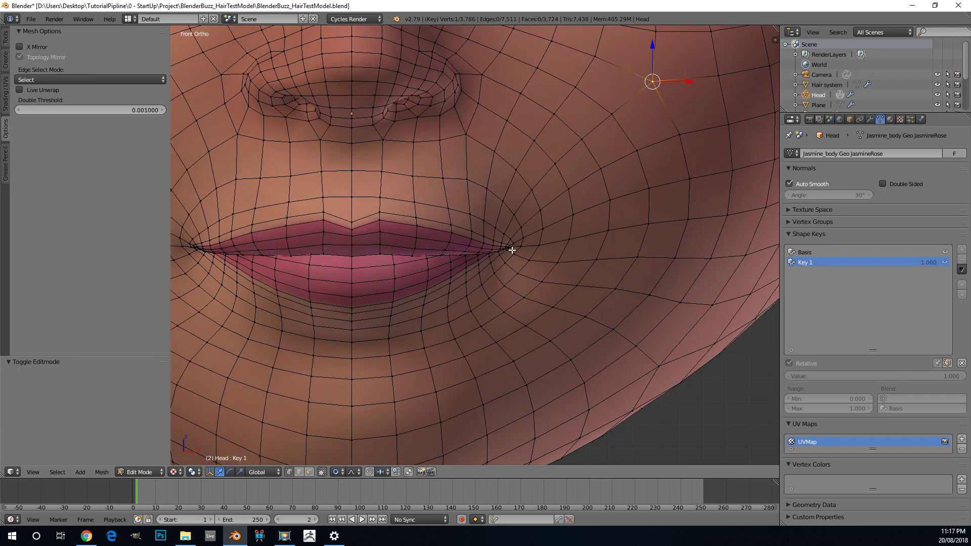
left_click(512, 250)
scroll(511, 248, "down", 5)
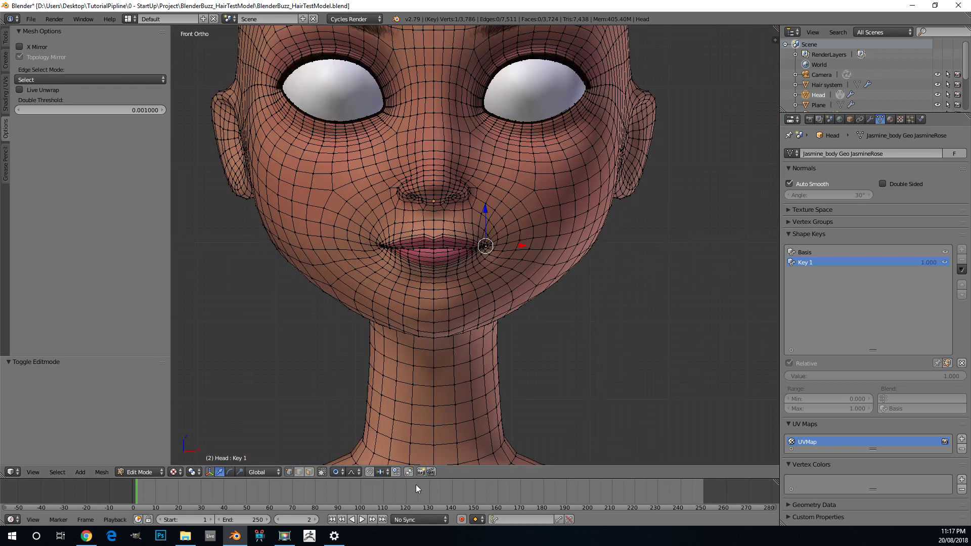
left_click(339, 472)
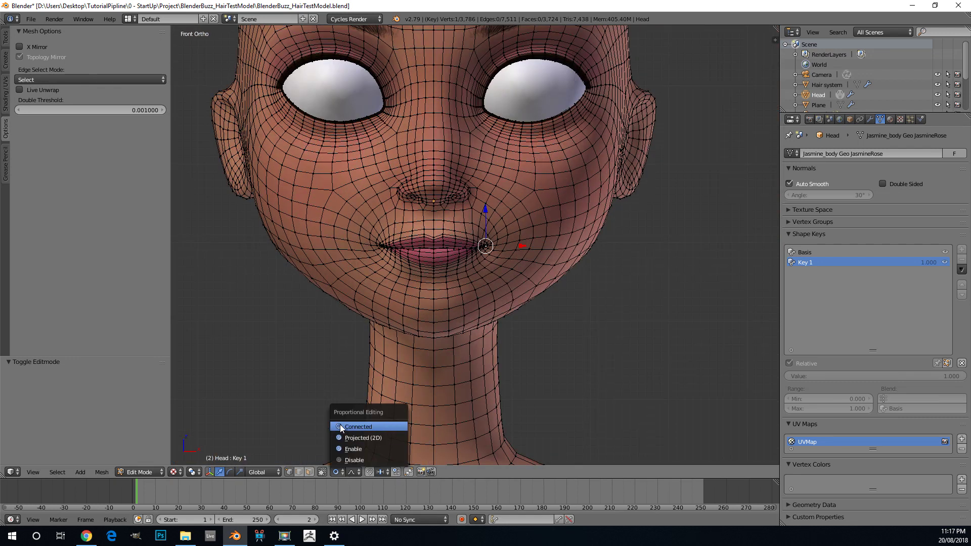
left_click(380, 426)
Move and rotate the mouth-corner vertices upward into a smile from the front
scroll(472, 266, "up", 1)
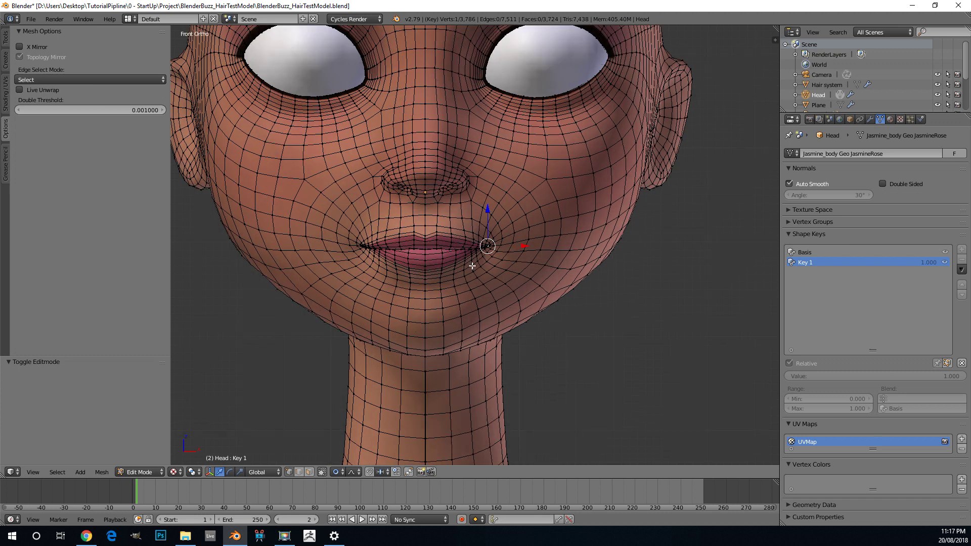
scroll(498, 272, "up", 1)
key("g")
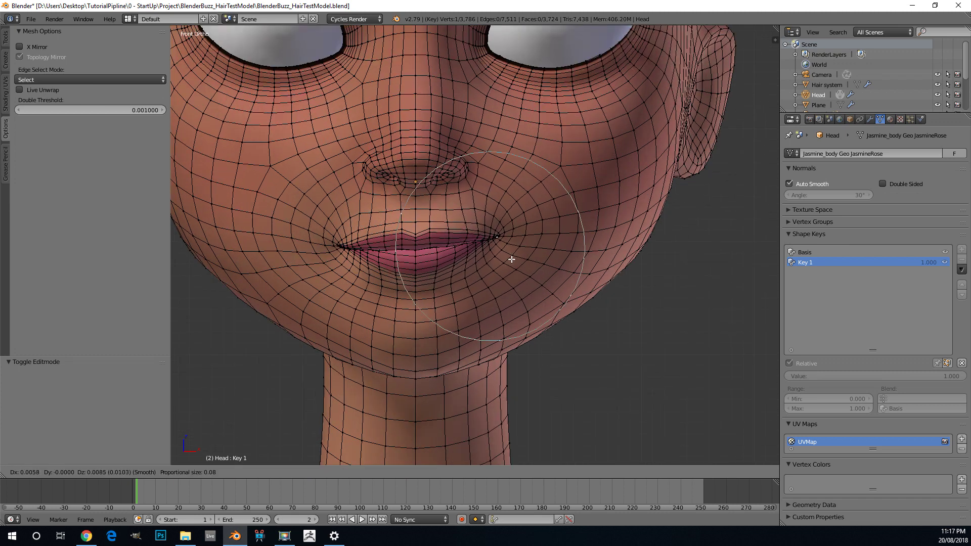
left_click(516, 251)
scroll(516, 253, "up", 1)
key("r")
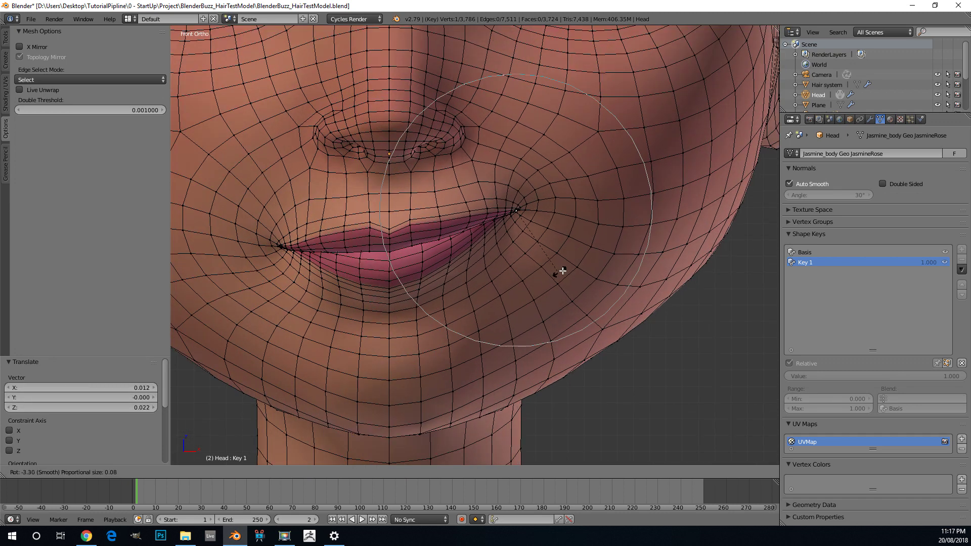
left_click(570, 262)
scroll(562, 259, "down", 1)
key("g")
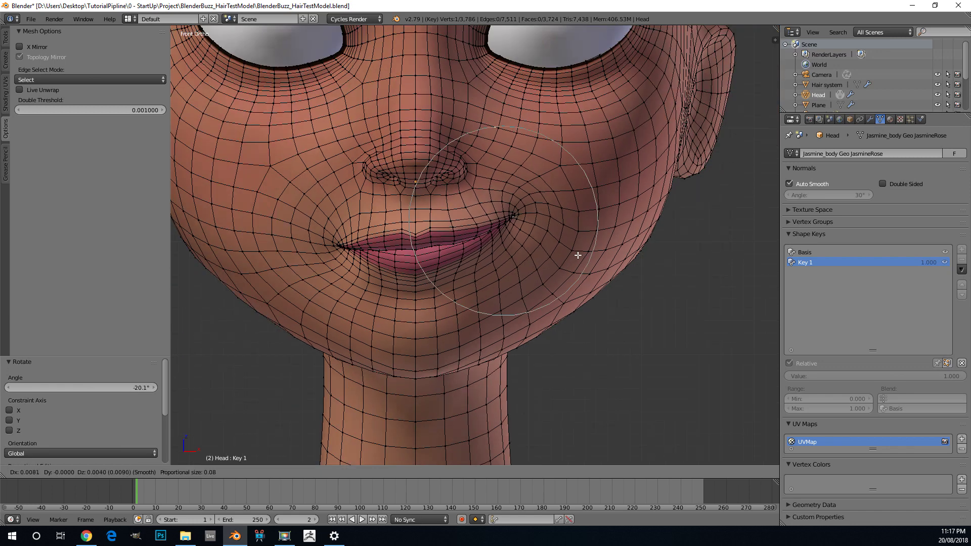
left_click(581, 247)
middle_click_drag(581, 248, 586, 275)
From the right side view, reposition the lip corner and lift the cheek vertices
key("KP_3")
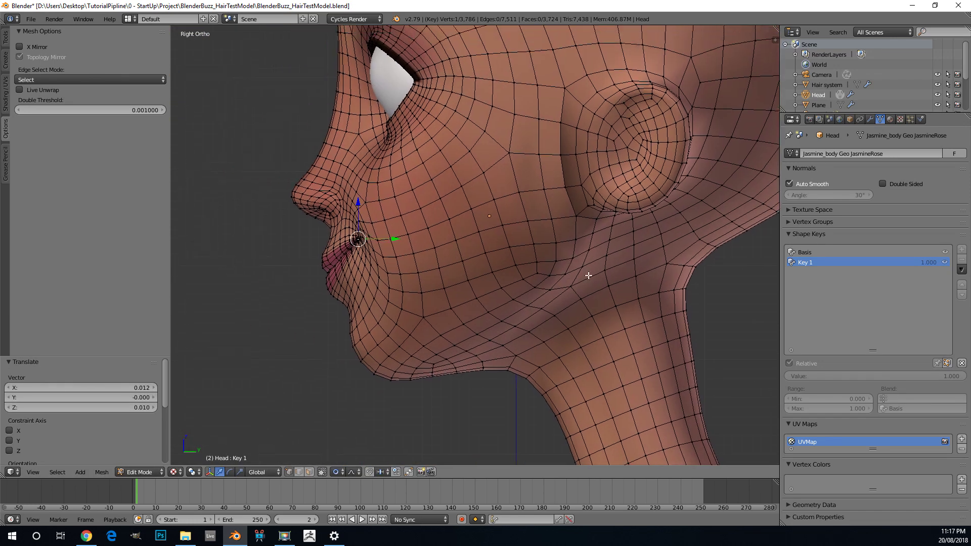
scroll(467, 291, "up", 2)
scroll(467, 291, "up", 2)
key("g")
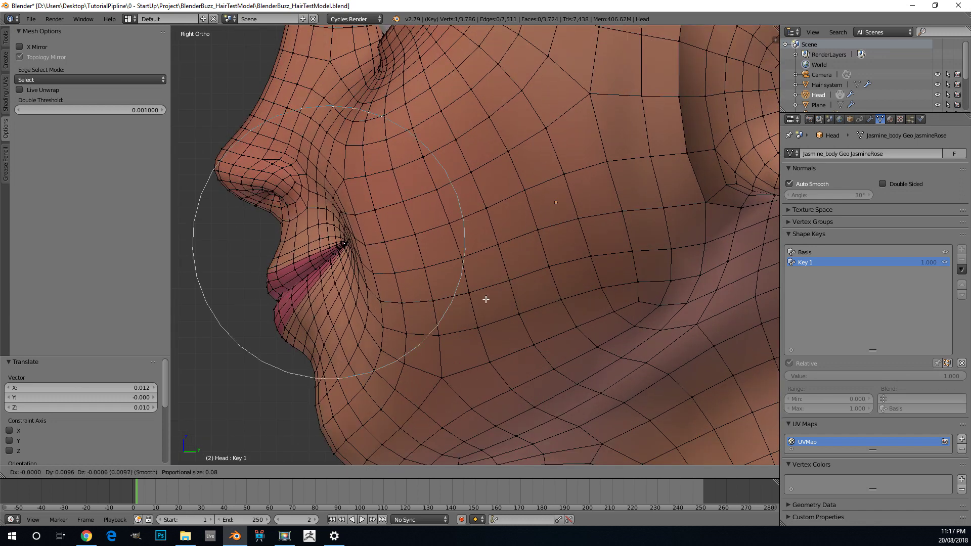
left_click(484, 294)
key("g")
left_click(385, 208)
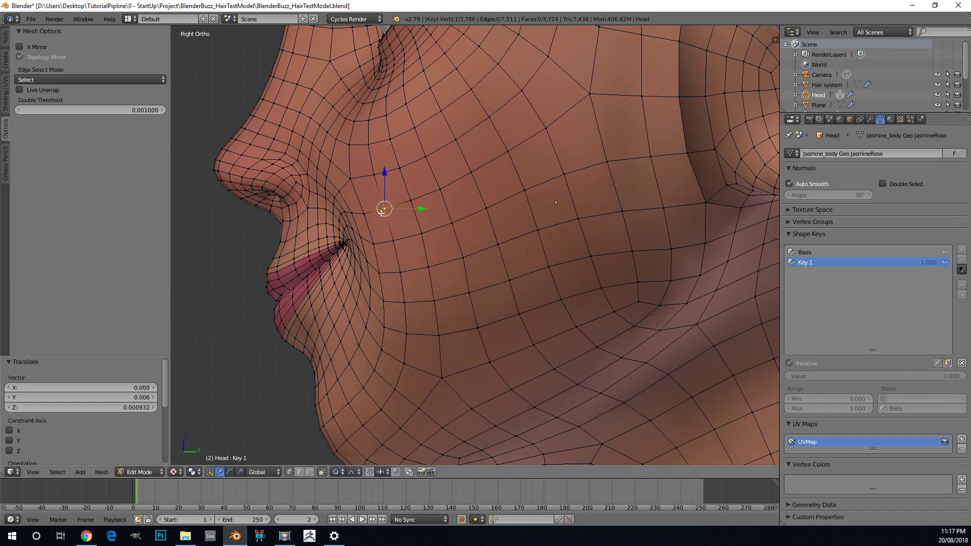
middle_click_drag(385, 207, 770, 285)
scroll(769, 284, "down", 4)
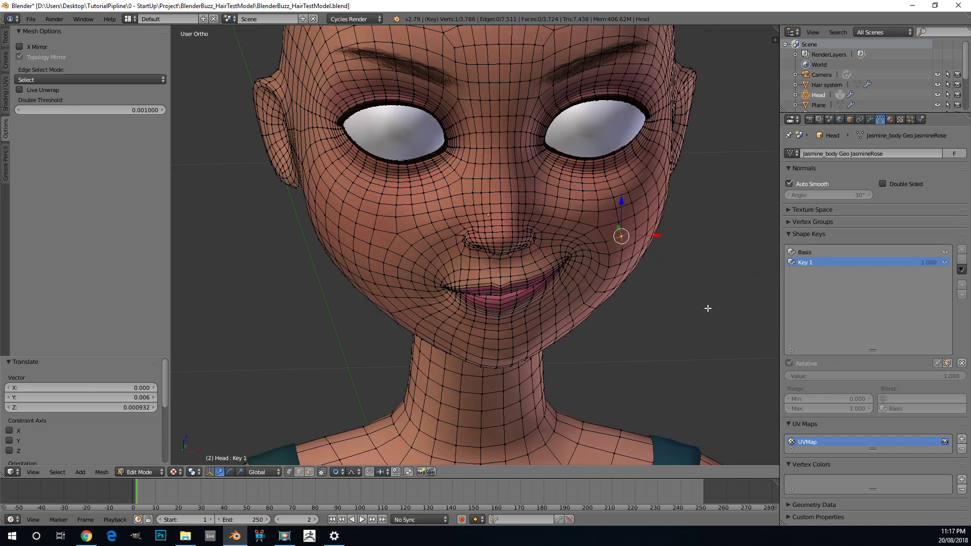
key("g")
left_click(714, 309)
scroll(706, 304, "down", 2)
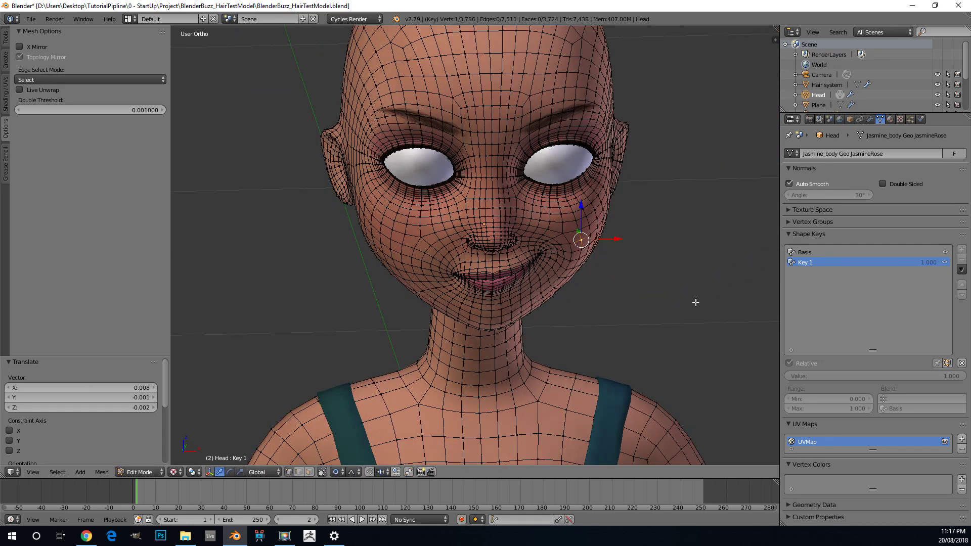
key("KP_1")
scroll(698, 298, "up", 5)
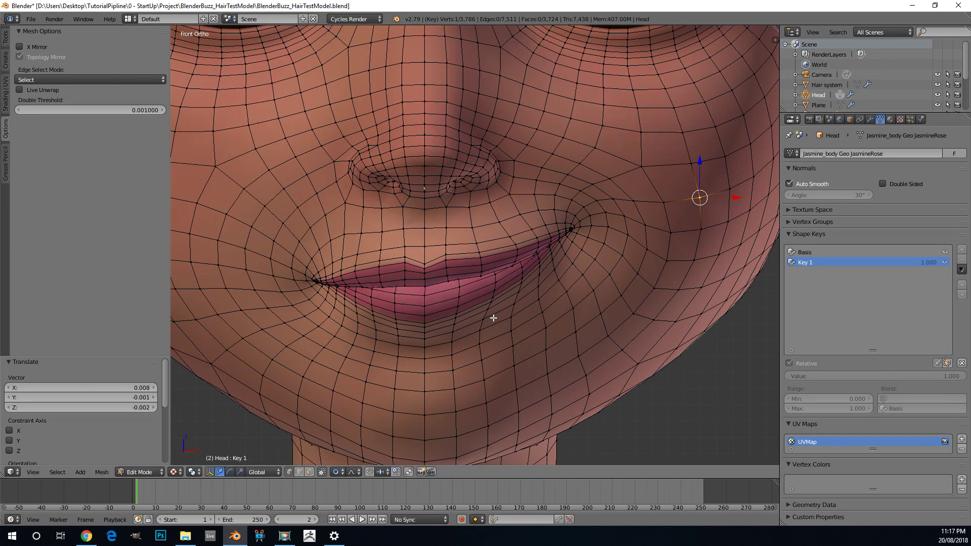
Adjust the lower-lip and upper-lip vertices, then return to Object Mode
right_click(492, 302)
key("g")
scroll(491, 306, "up", 3)
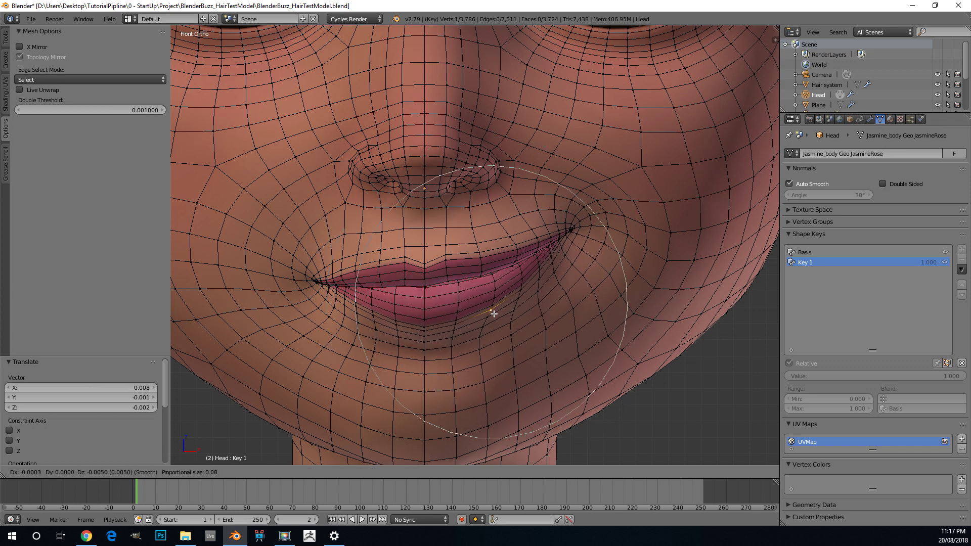
left_click(491, 309)
right_click(483, 266)
key("g")
left_click(481, 269)
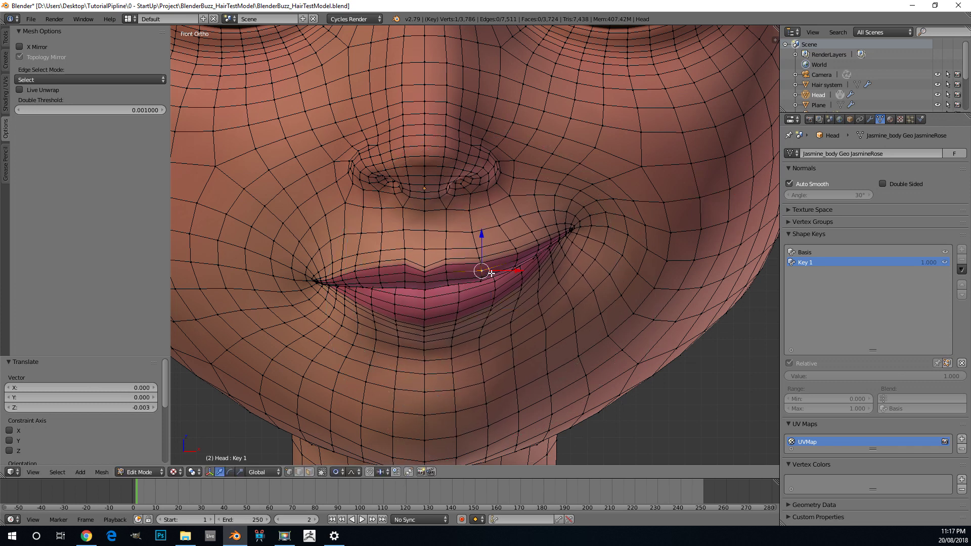
key("Tab")
scroll(516, 290, "down", 3)
scroll(517, 298, "up", 2)
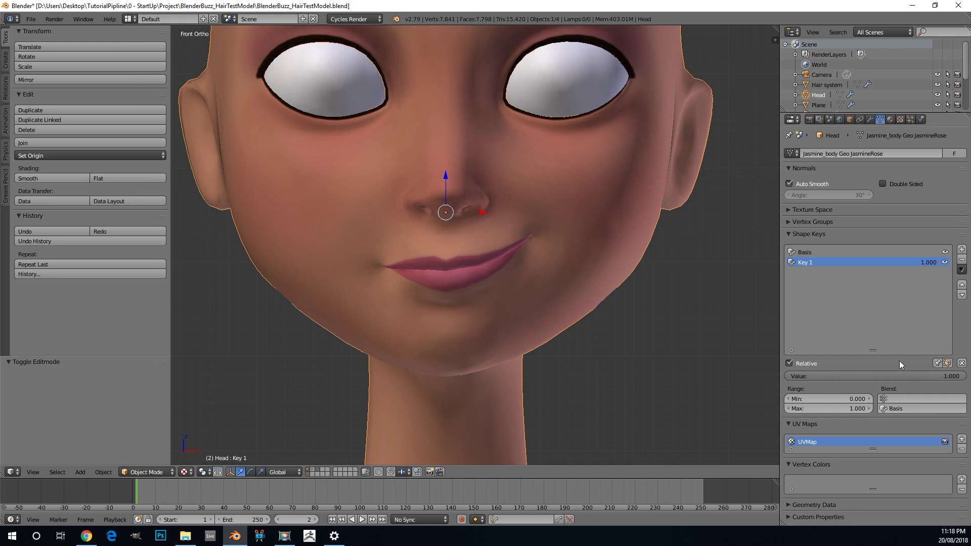
Switch the viewport to Solid shading and slide Key 1's value down to 0
left_click(876, 377)
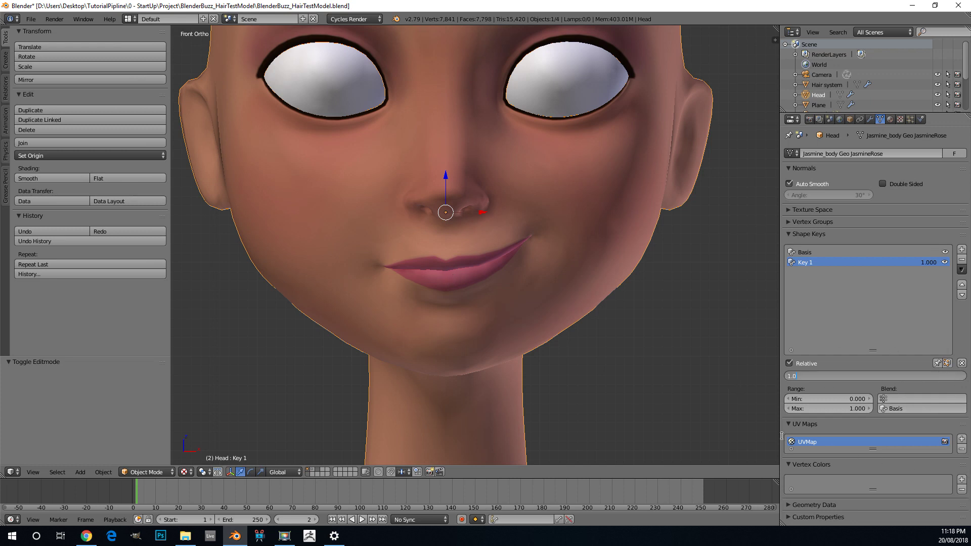
key("Return")
key("z")
key("z")
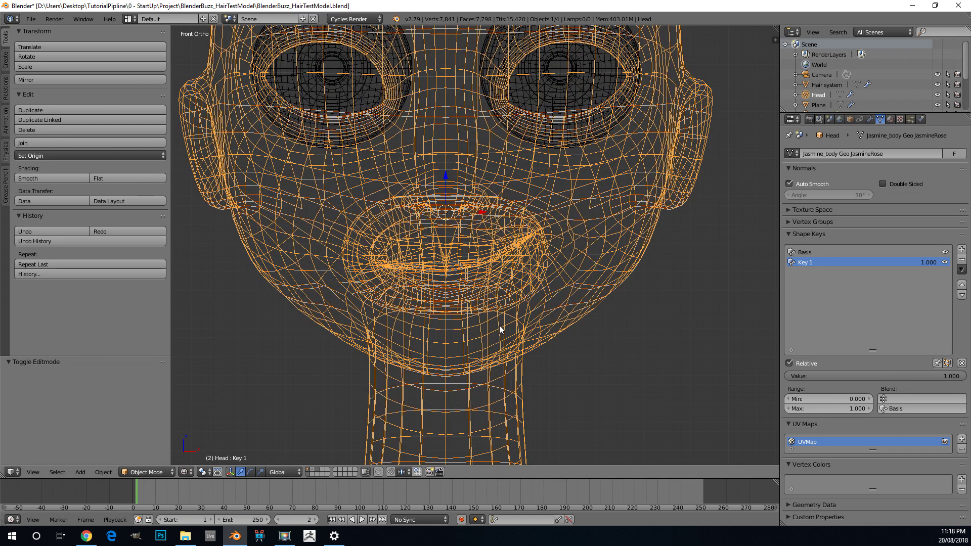
left_click_drag(935, 378, 787, 377)
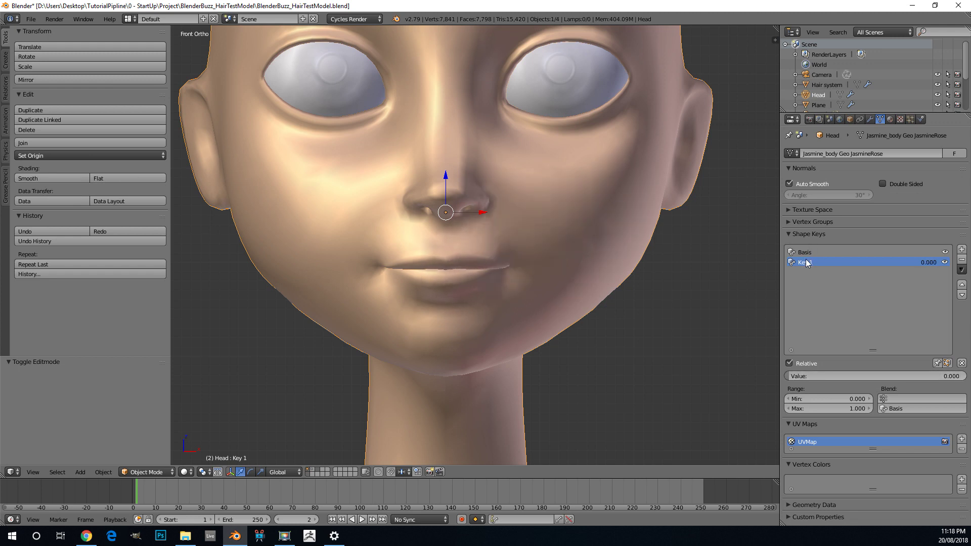
Rename Key 1 to smile.l and drag its value up to 1.000
double_click(808, 262)
type("mmile.r")
key("Return")
scroll(500, 202, "down", 2)
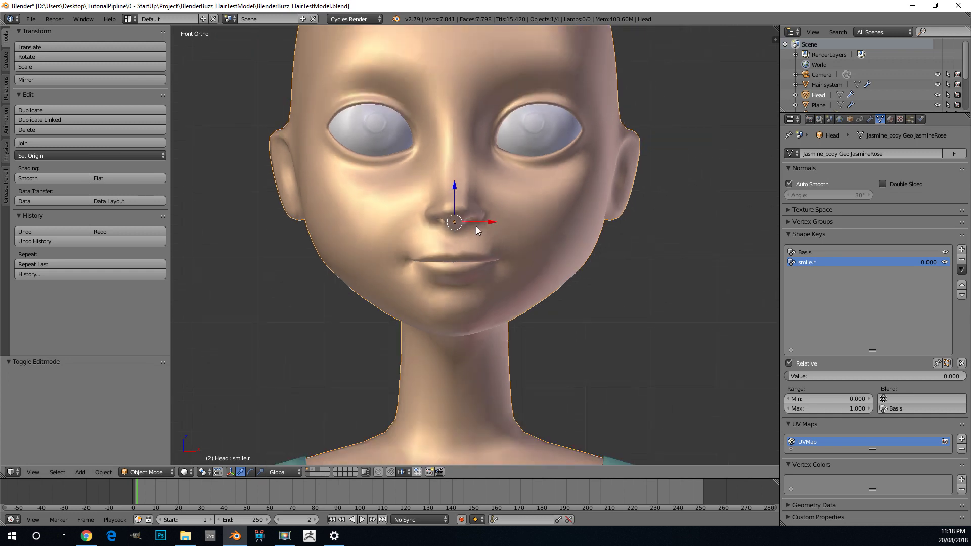
double_click(825, 263)
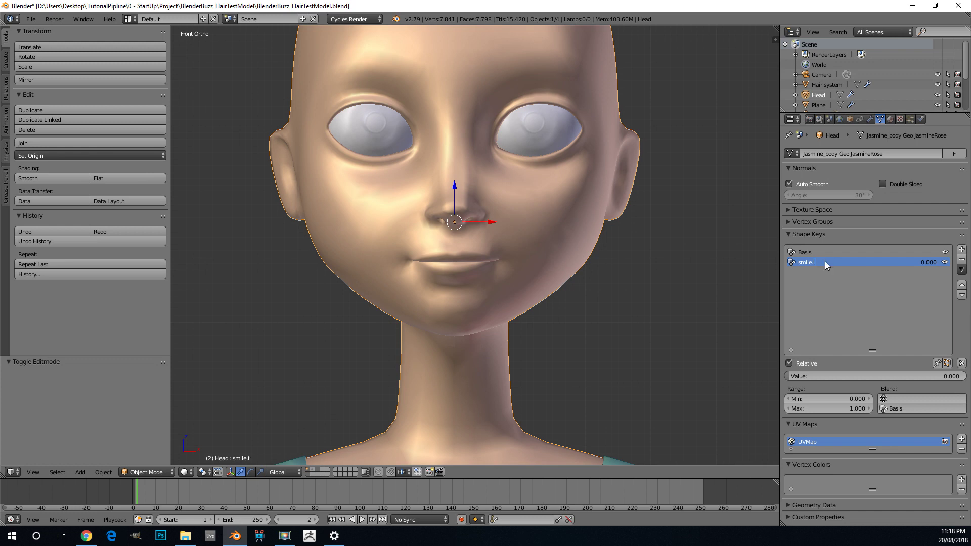
scroll(445, 268, "down", 2)
scroll(460, 260, "up", 2)
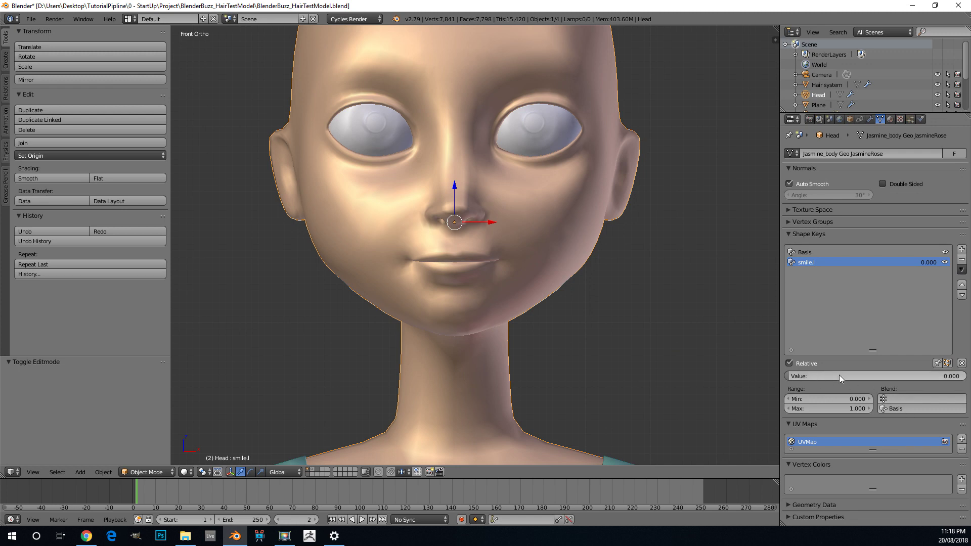
left_click_drag(839, 375, 966, 375)
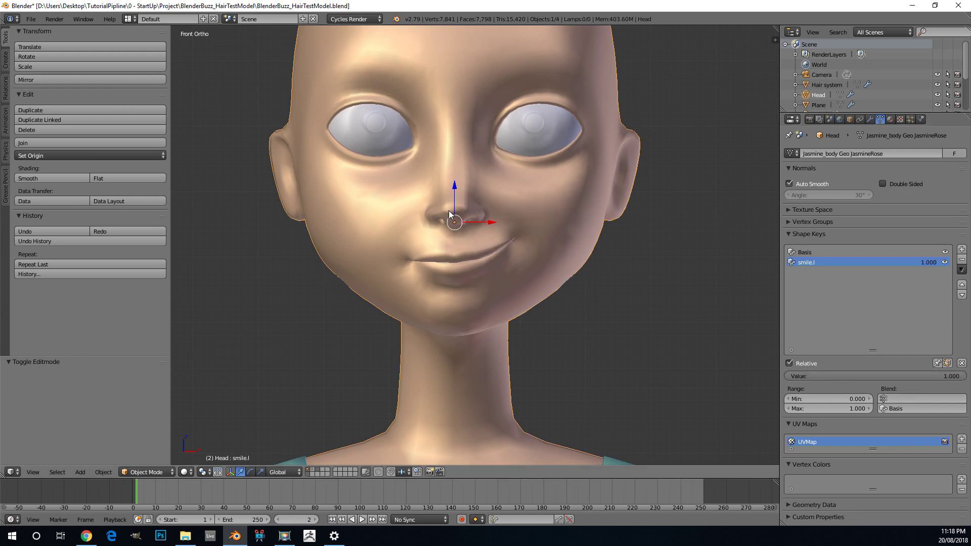
scroll(336, 223, "up", 3)
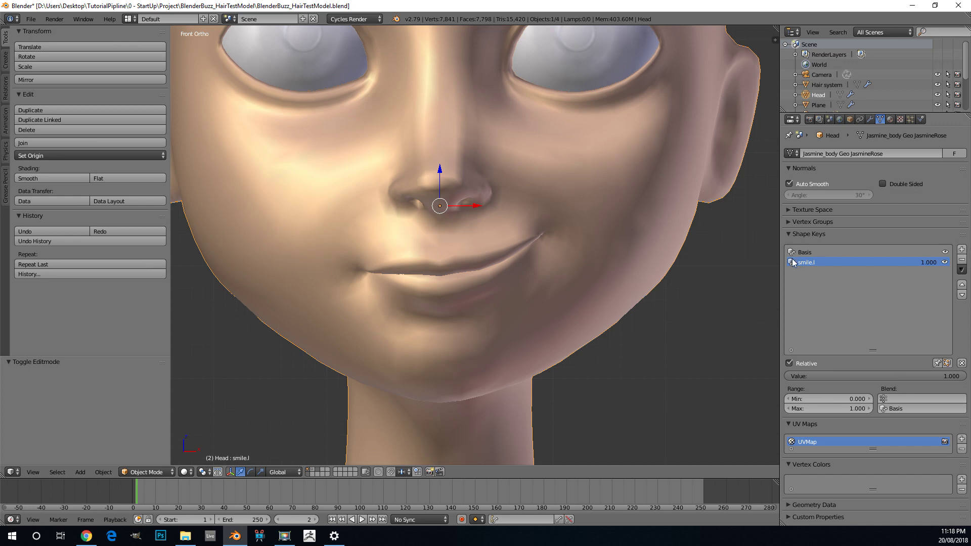
Create a new shape key from the current mix and mirror it to the other side
left_click(962, 270)
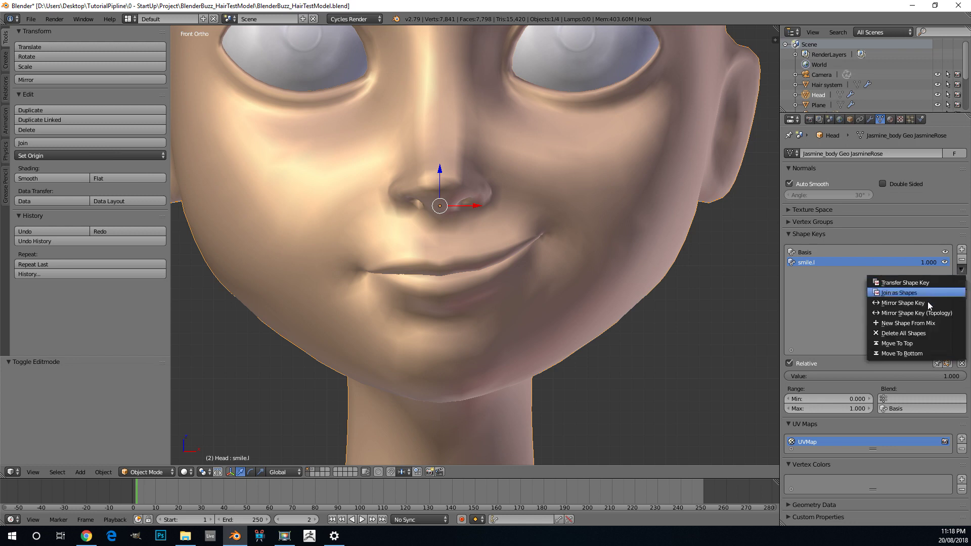
left_click(903, 322)
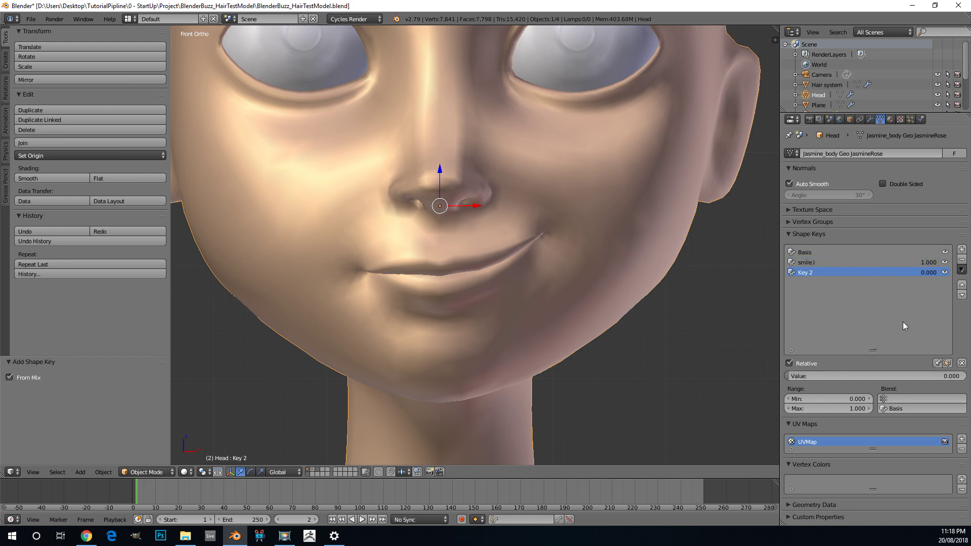
left_click(961, 270)
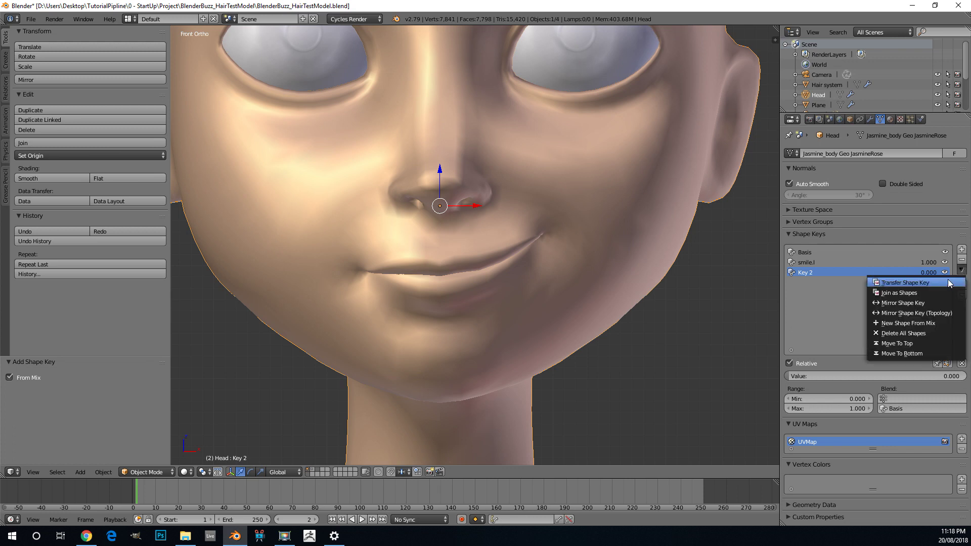
left_click(915, 302)
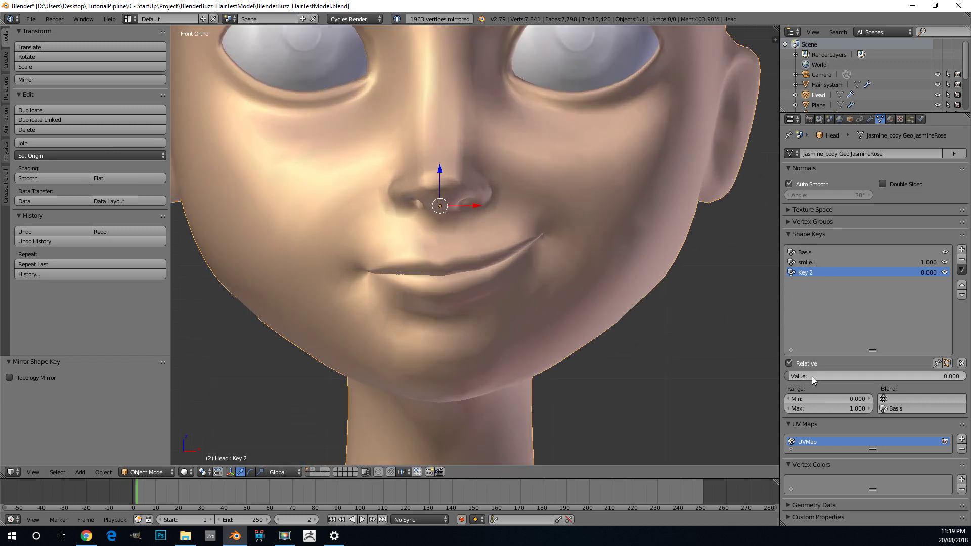
Set Key 2's value to 1.000 and rename it smile.r
left_click_drag(812, 376, 964, 377)
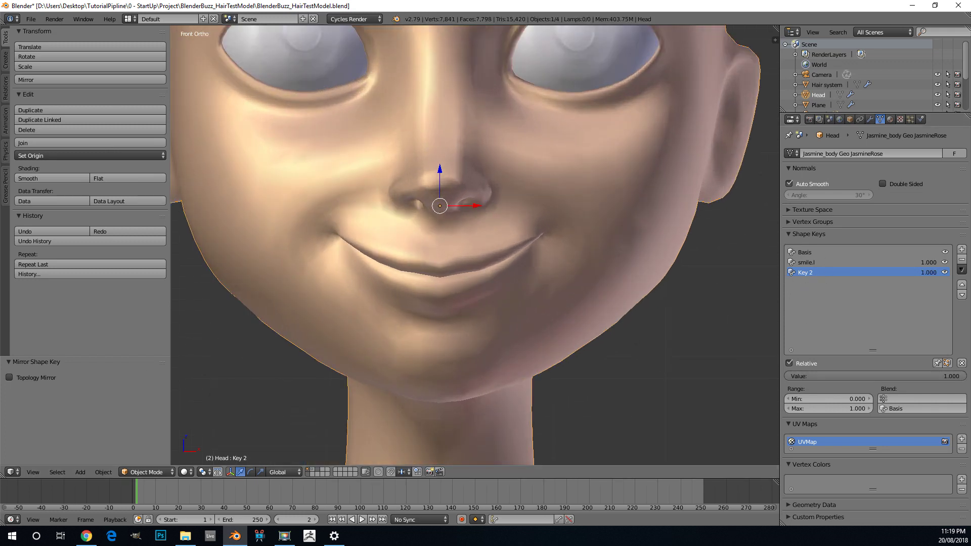
scroll(246, 268, "down", 4)
scroll(452, 223, "up", 5)
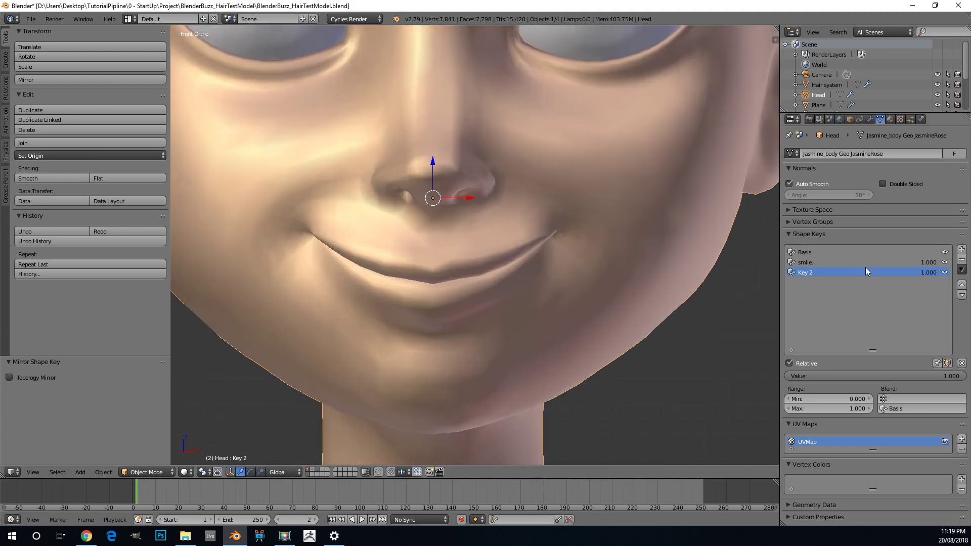
type("smile.r")
Clear the smile.l and smile.r shape keys to 0 and deselect everything
scroll(605, 222, "down", 3)
left_click(804, 253)
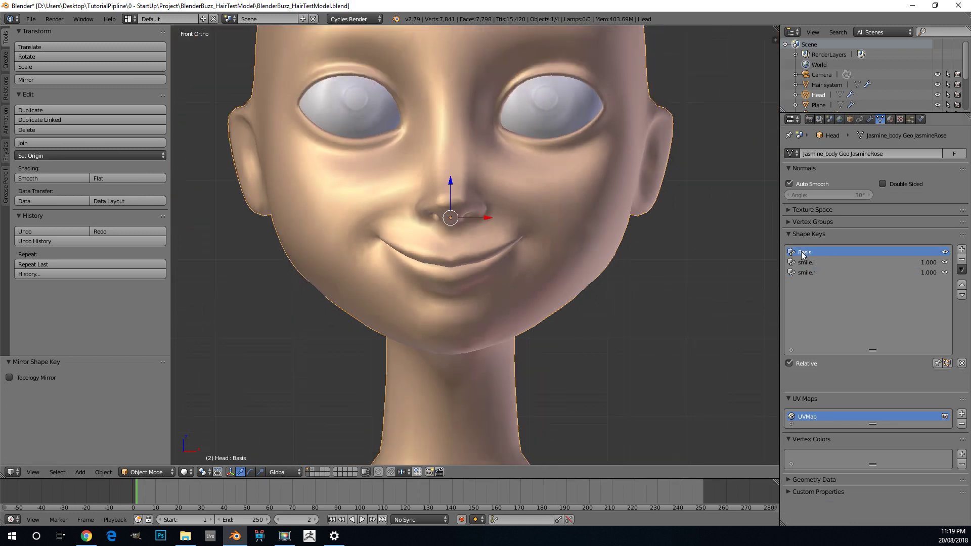
left_click(809, 263)
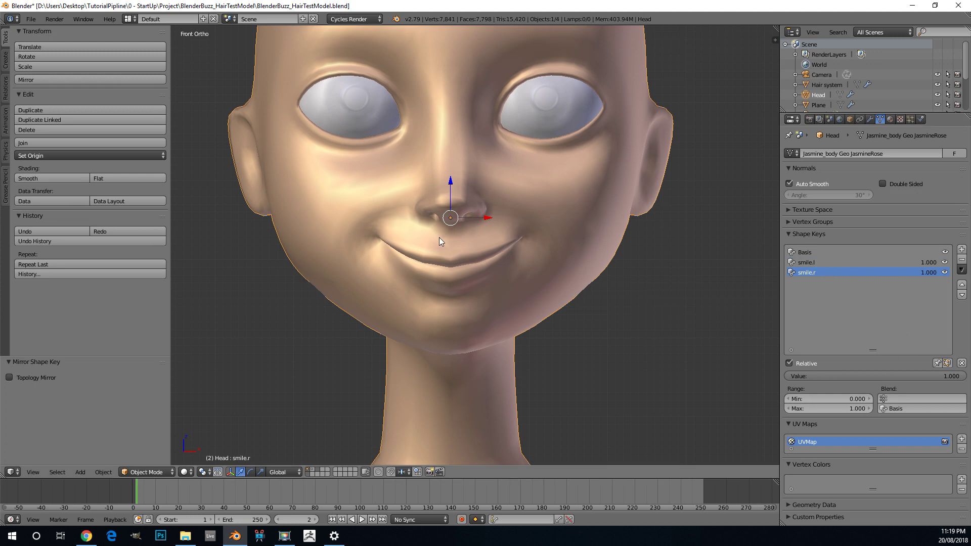
scroll(428, 247, "up", 2)
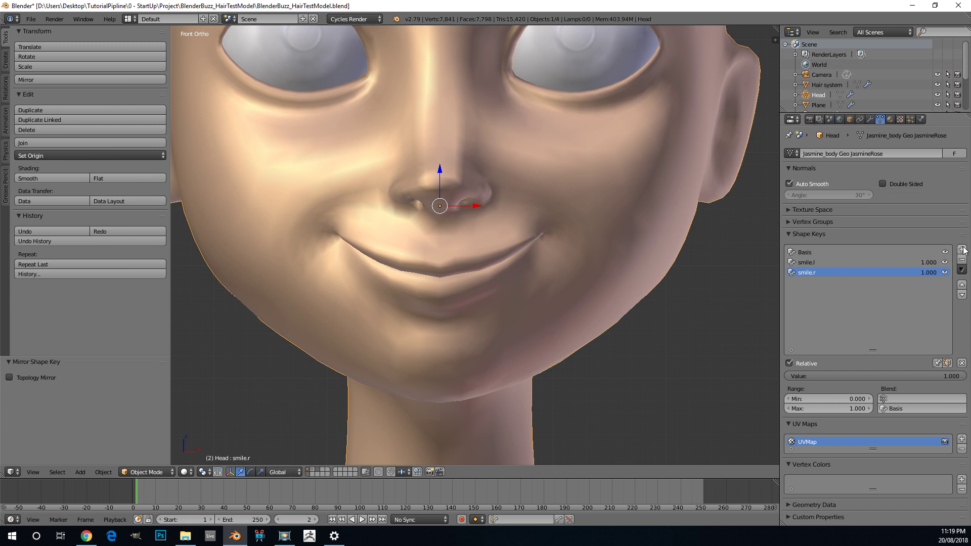
left_click(962, 363)
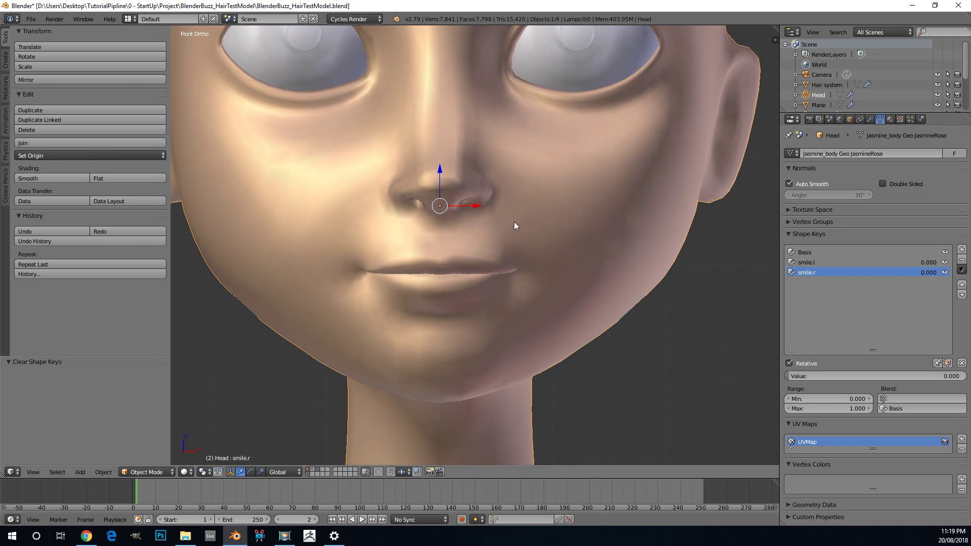
scroll(501, 283, "down", 2)
scroll(524, 268, "up", 2)
key("a")
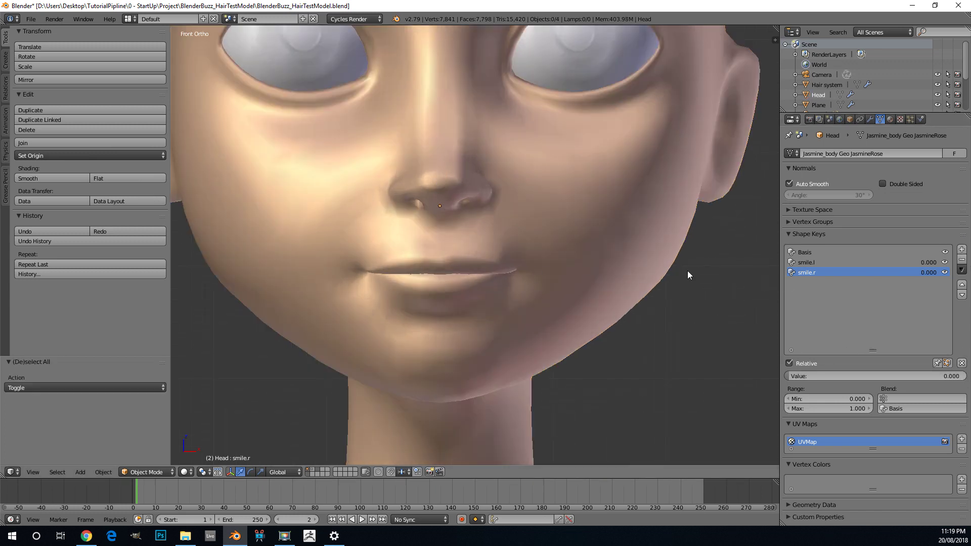
scroll(433, 230, "up", 1)
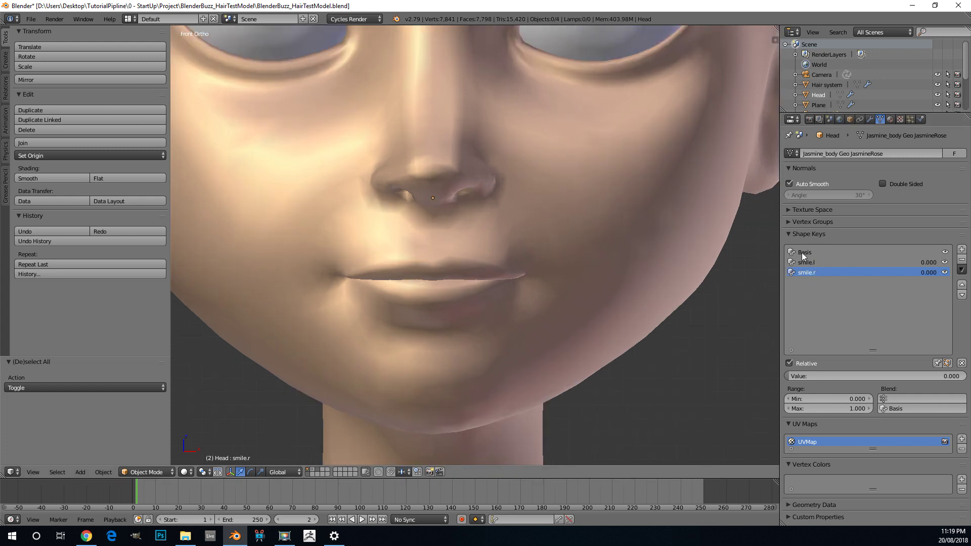
scroll(426, 226, "down", 3)
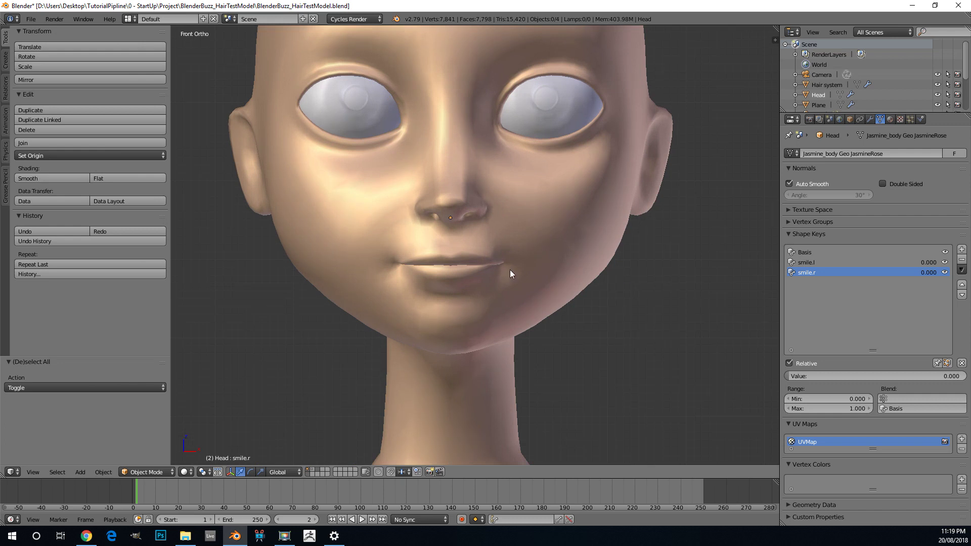
scroll(514, 272, "up", 4)
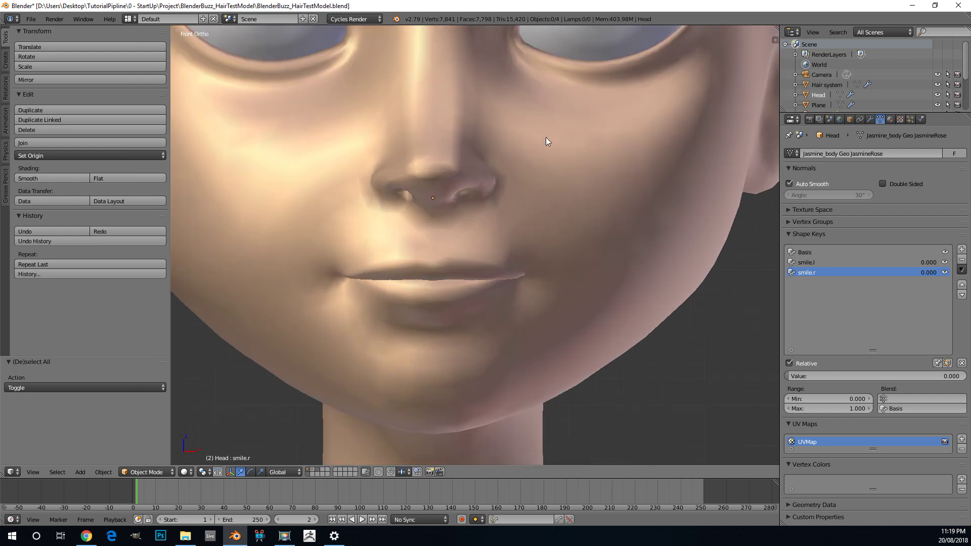
scroll(514, 223, "down", 3)
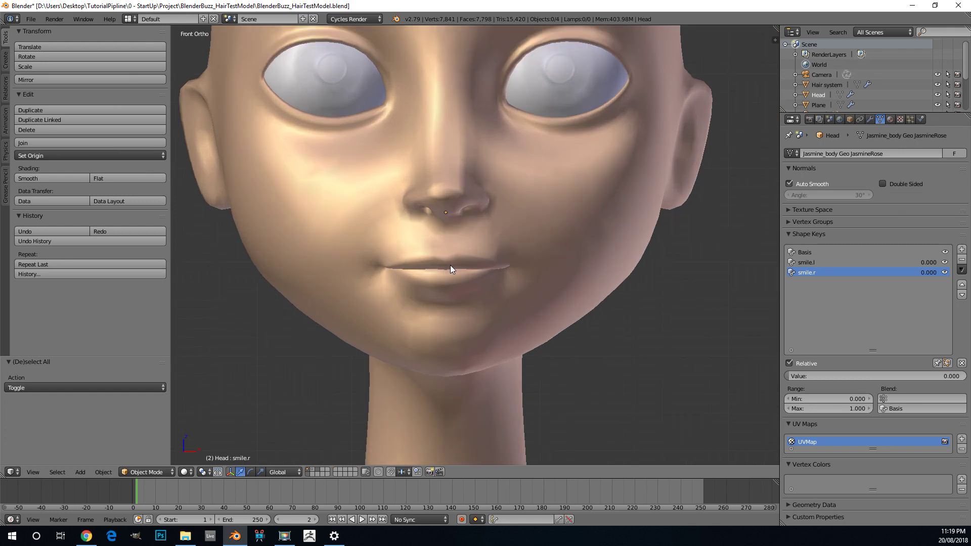
scroll(569, 242, "up", 3)
scroll(434, 246, "down", 4)
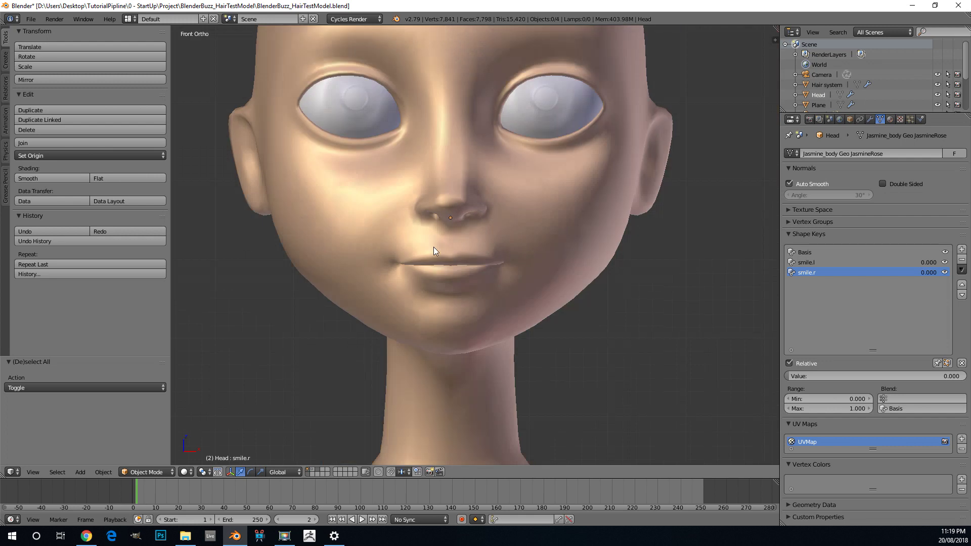
scroll(481, 278, "down", 4)
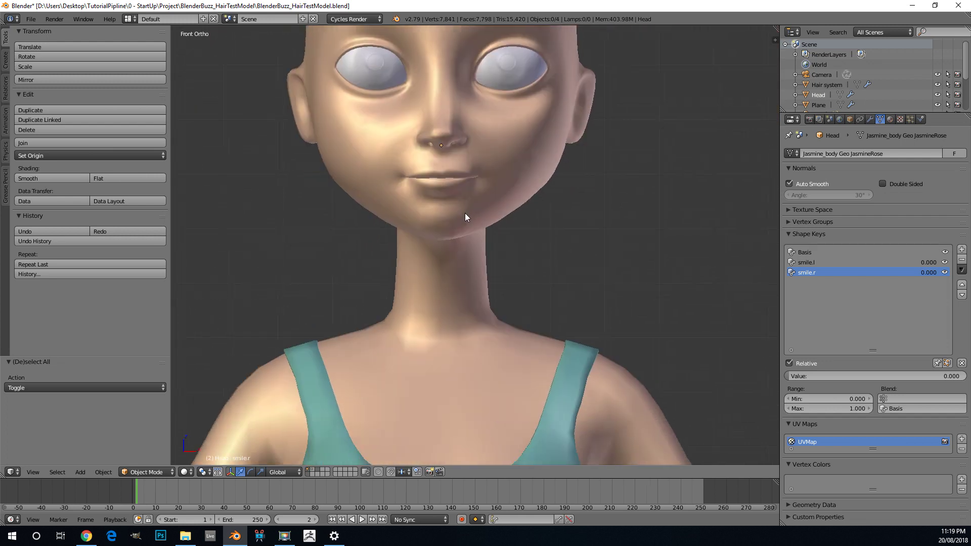
scroll(463, 237, "down", 2)
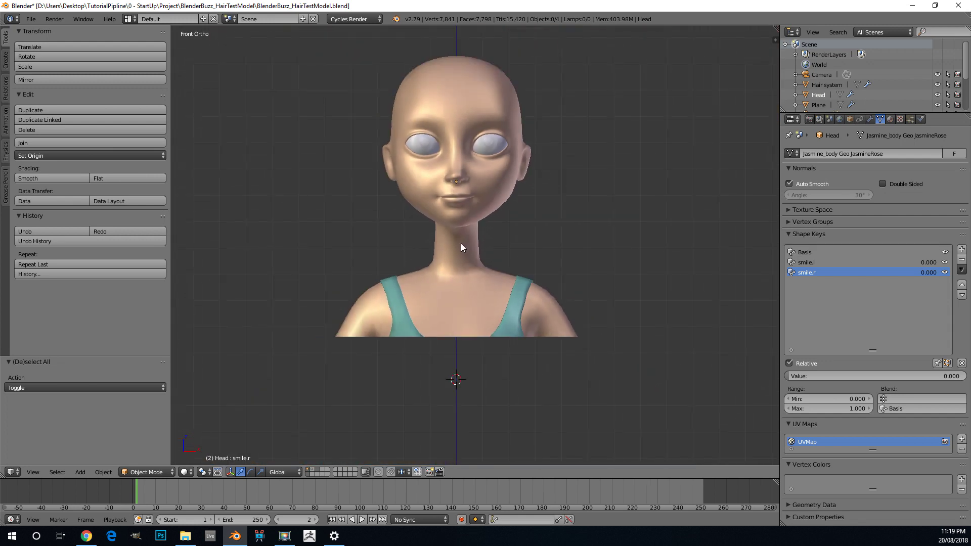
Snap the 3D cursor to the world centre and add a Single Bone armature there
key("shift+s")
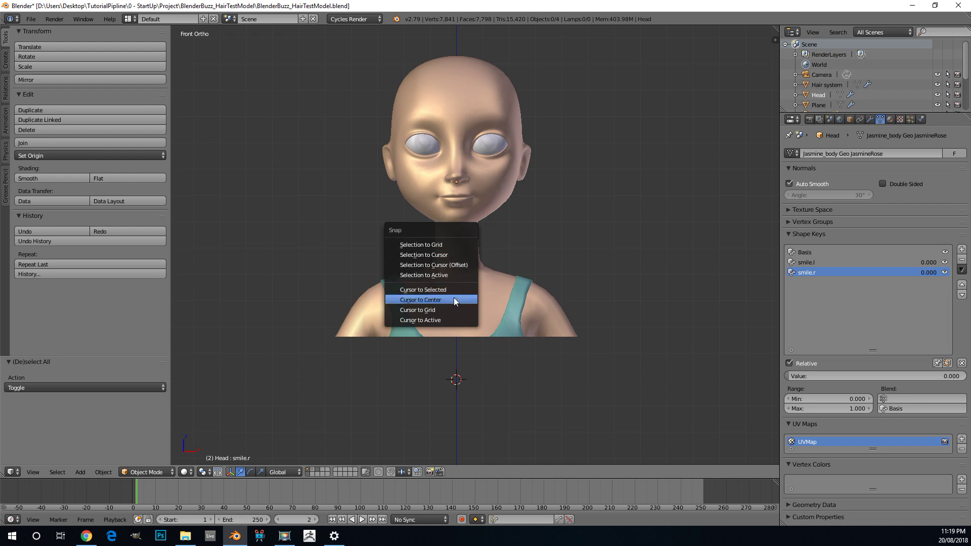
left_click(437, 307)
left_click(81, 472)
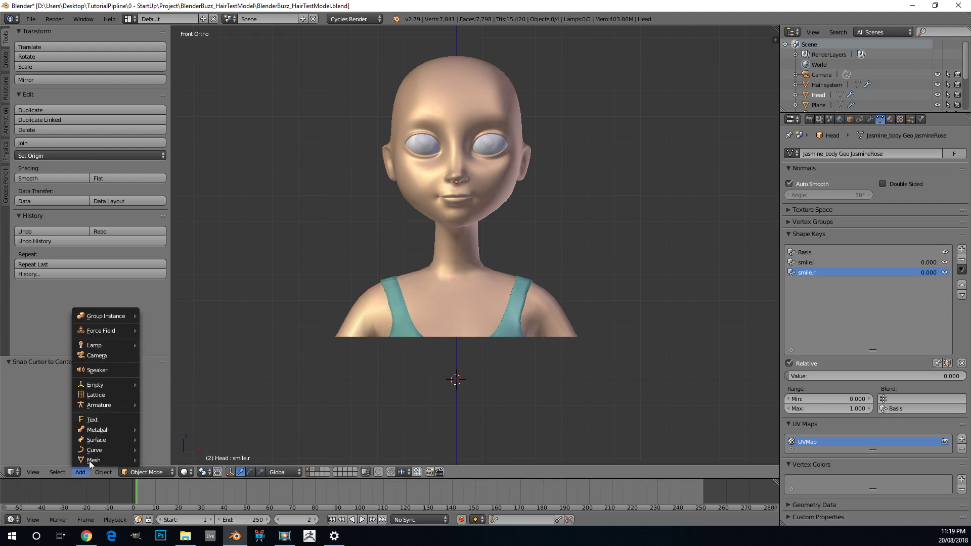
mouse_move(113, 461)
mouse_move(101, 405)
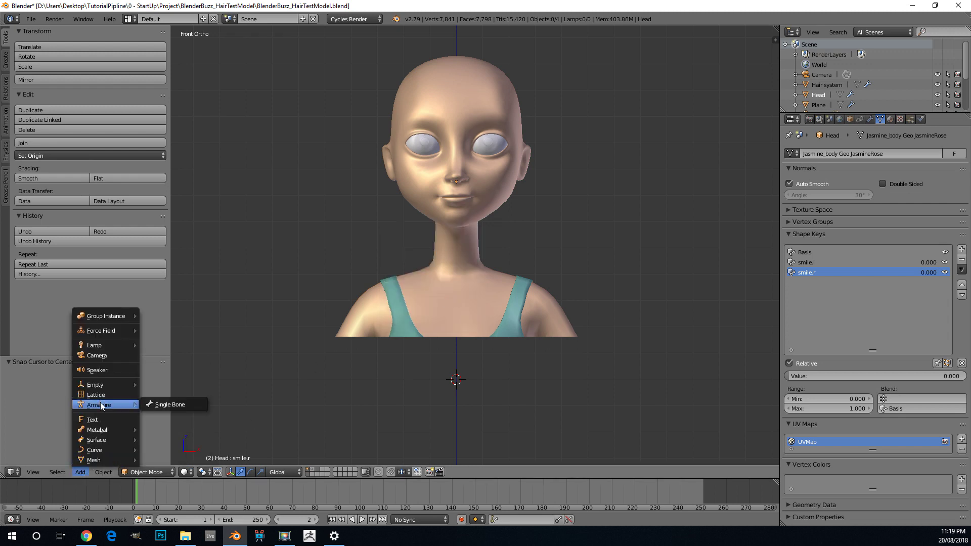
left_click(170, 404)
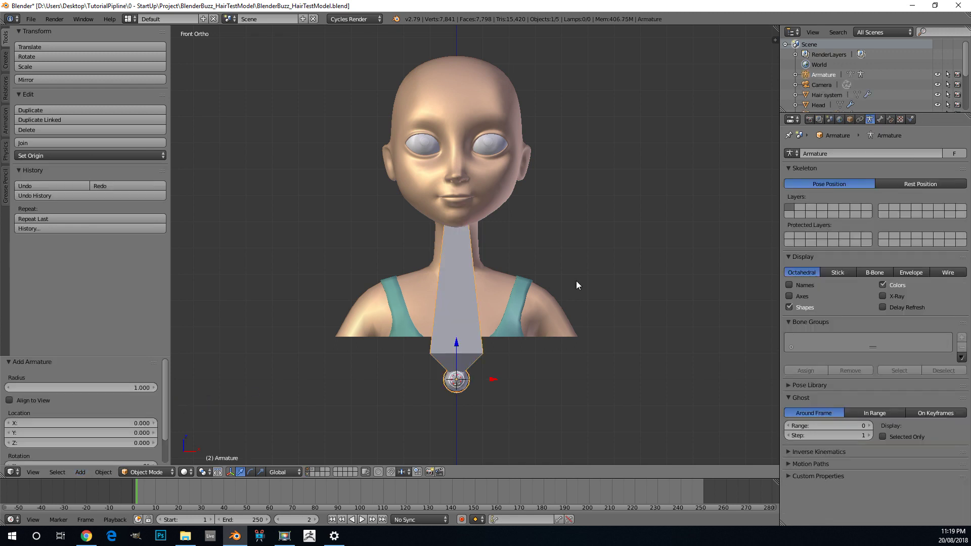
Move the armature 0.165 along Y beneath the neck and enable X-Ray display
key("KP_3")
scroll(557, 270, "up", 3)
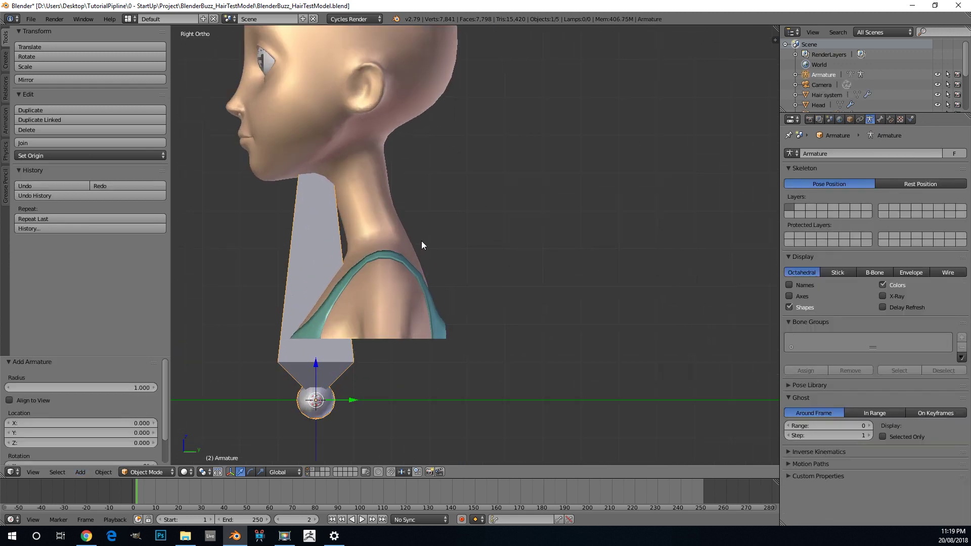
scroll(420, 241, "down", 2)
left_click_drag(389, 349, 433, 360)
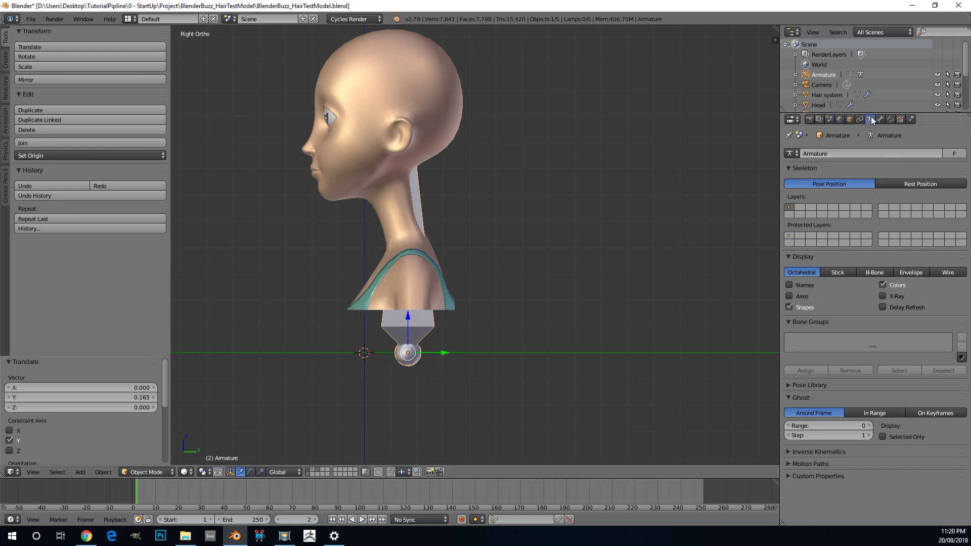
left_click(883, 297)
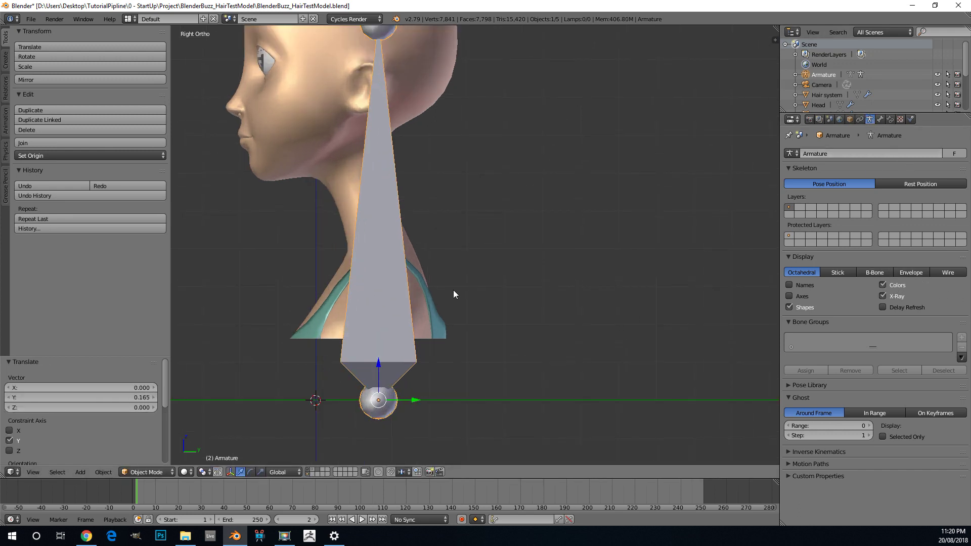
In the armature's Edit Mode, pull the first bone's tail down to the neck
key("z")
key("Tab")
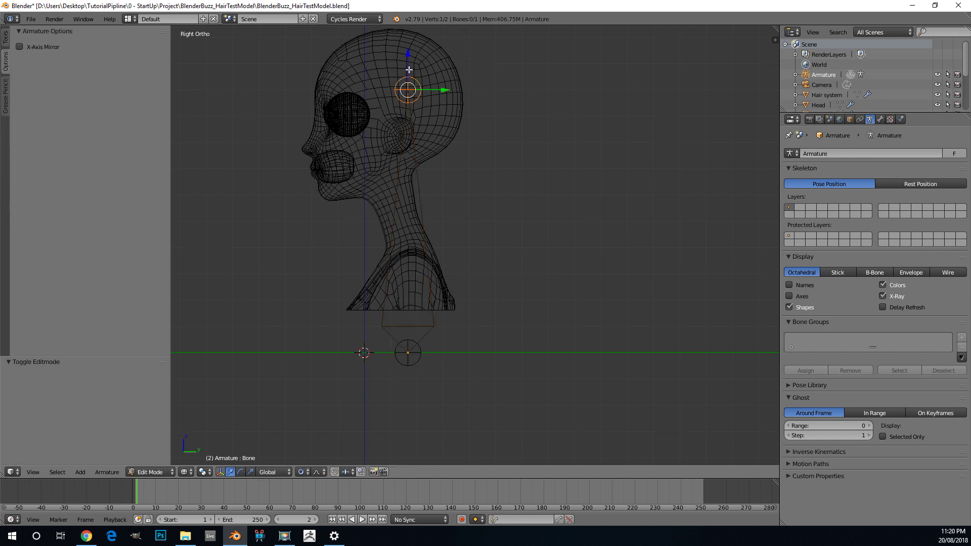
key("z")
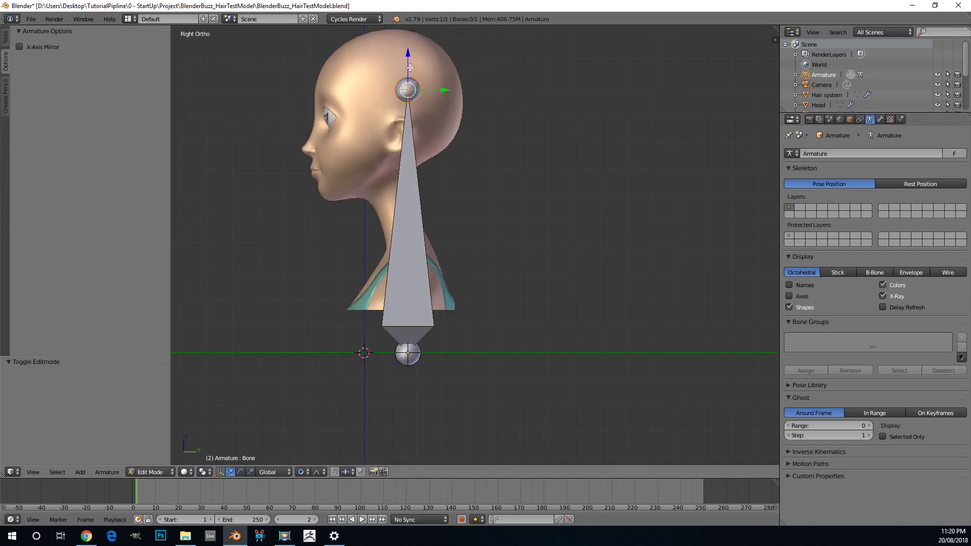
left_click_drag(410, 68, 404, 213)
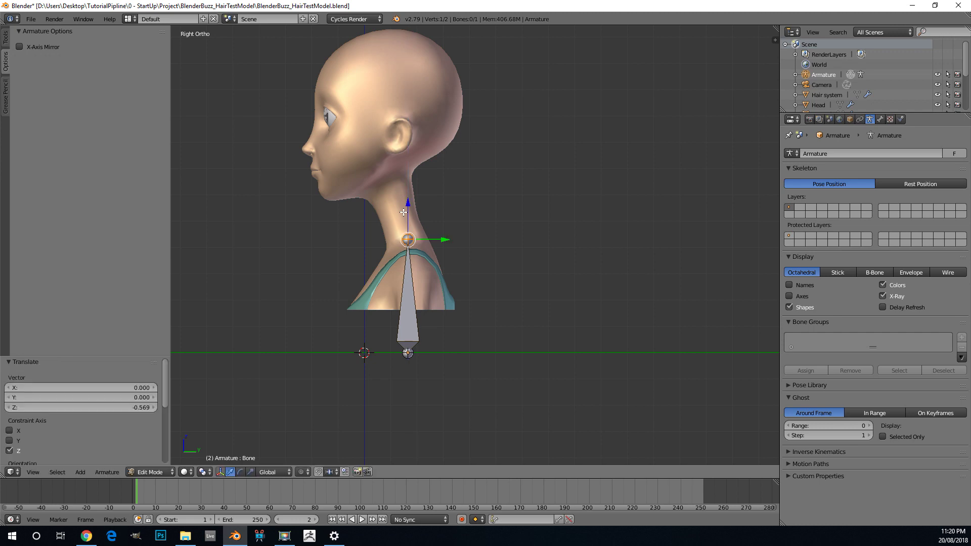
scroll(410, 286, "up", 1)
Extrude a neck bone and a head bone to the top of the head, then nudge the neck joint
key("e")
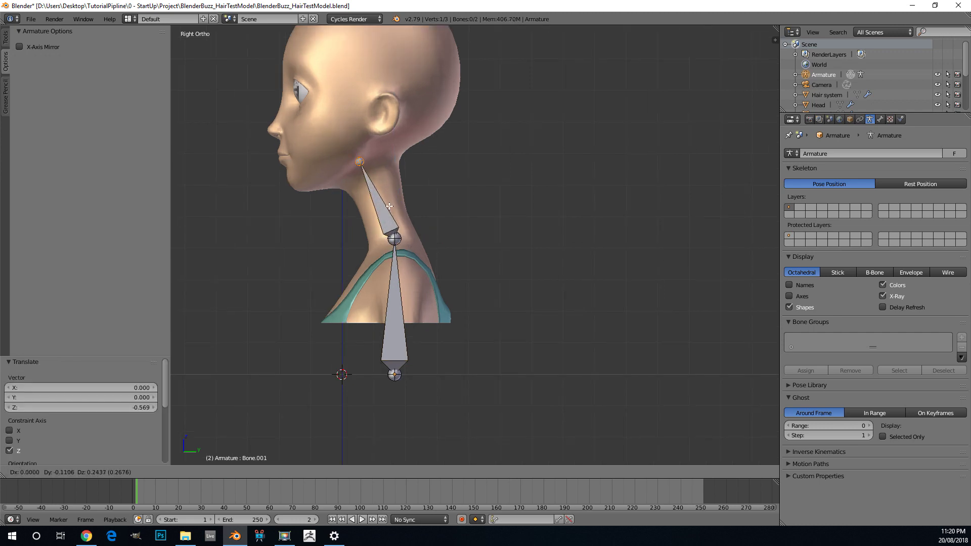
left_click(394, 203)
scroll(393, 203, "down", 2)
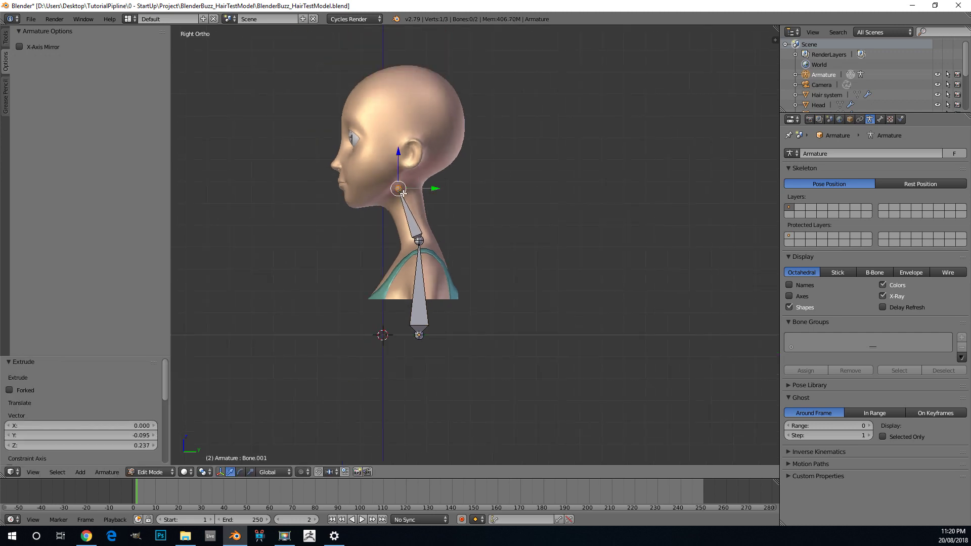
key("e")
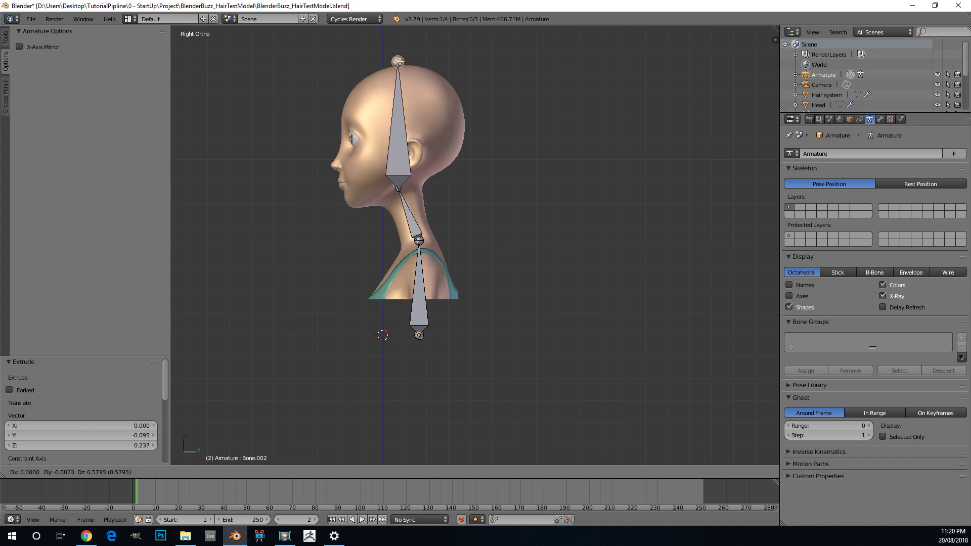
left_click(397, 60)
scroll(410, 185, "up", 2)
scroll(410, 185, "up", 2)
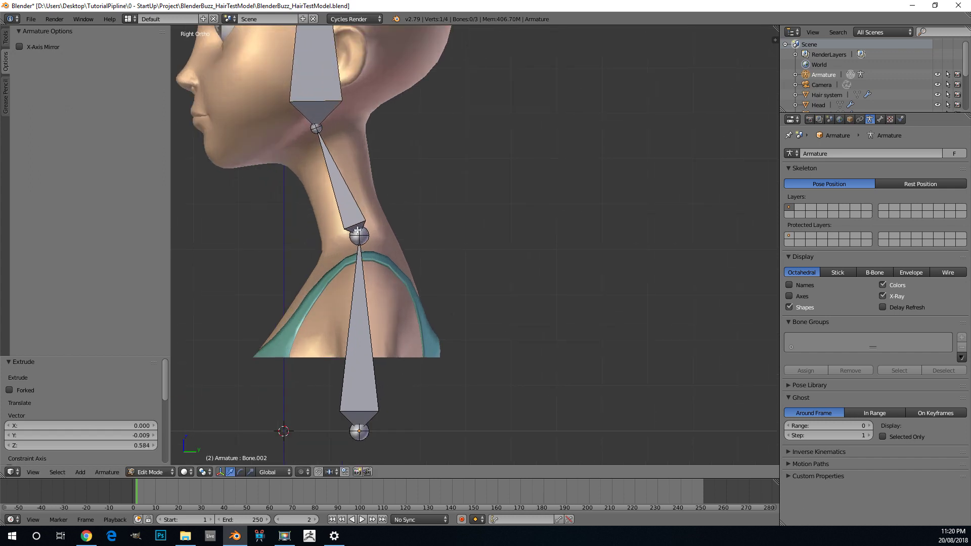
right_click_drag(356, 237, 359, 242)
scroll(359, 242, "down", 4)
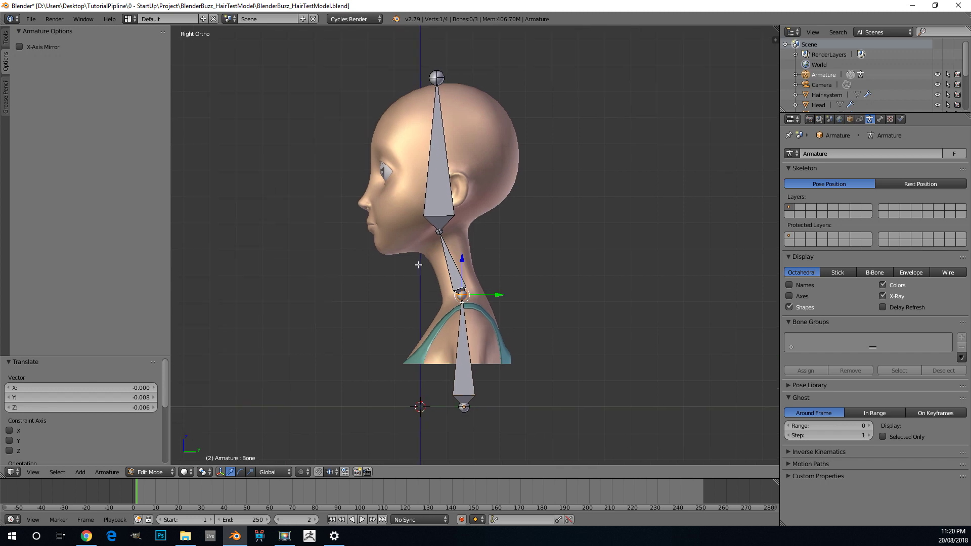
Duplicate the head bone in front view and shrink the copy over the cheek
key("KP_1")
key("a")
scroll(455, 113, "up", 4)
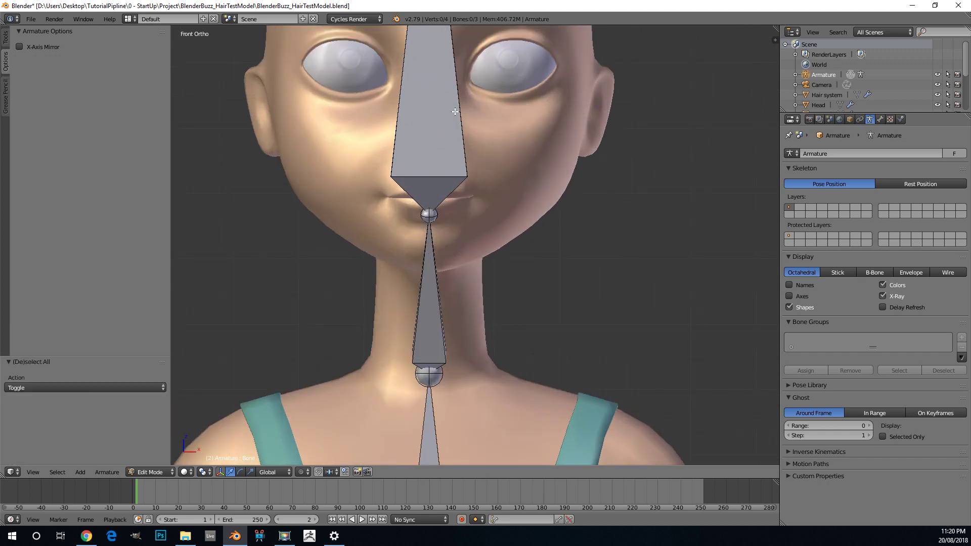
right_click(456, 114)
scroll(455, 113, "down", 4)
scroll(458, 165, "up", 2)
key("shift+d")
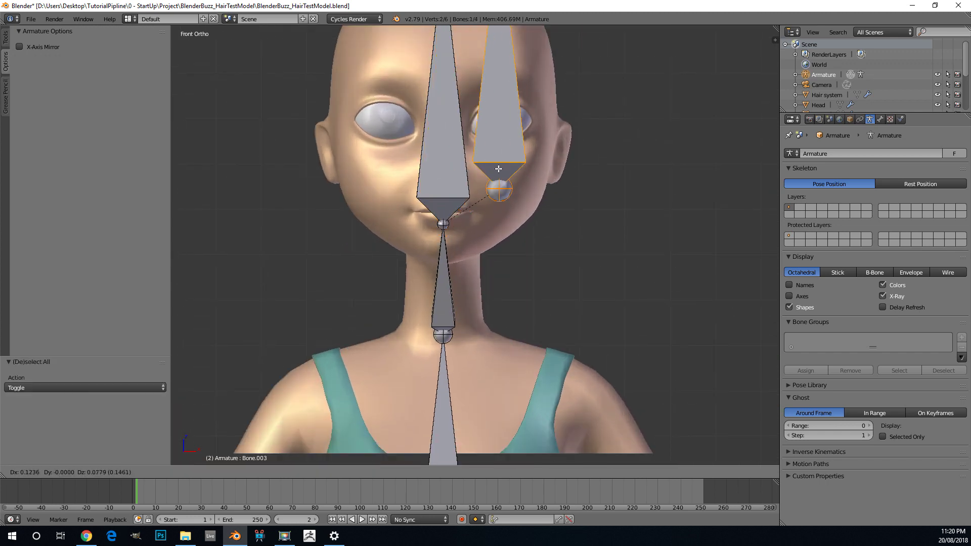
left_click(511, 201)
scroll(570, 329, "up", 1)
key("s")
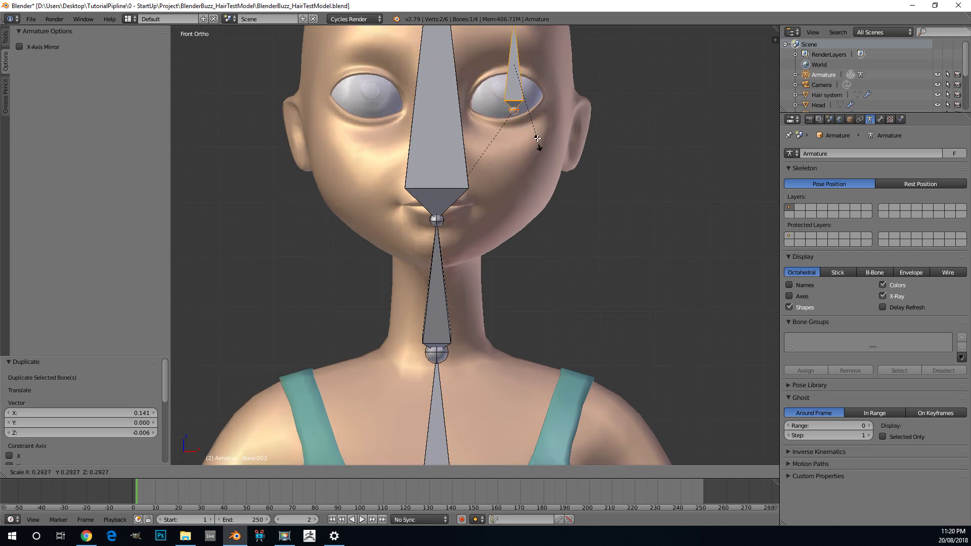
left_click(526, 99)
Move the small bone to the mouth corner, offsetting it -0.234 along Y from the side
key("g")
left_click(483, 238)
scroll(490, 243, "up", 2)
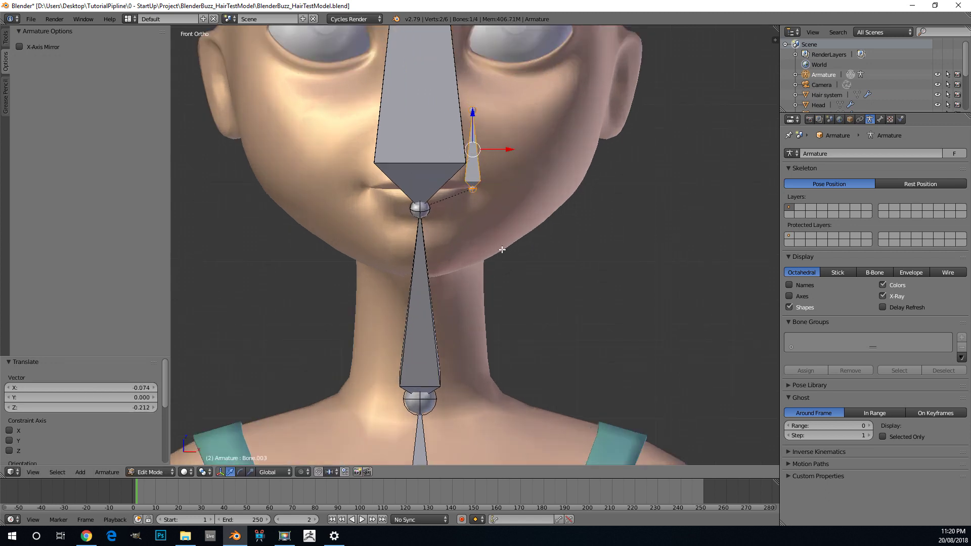
key("g")
left_click(511, 225)
scroll(512, 226, "up", 3)
key("g")
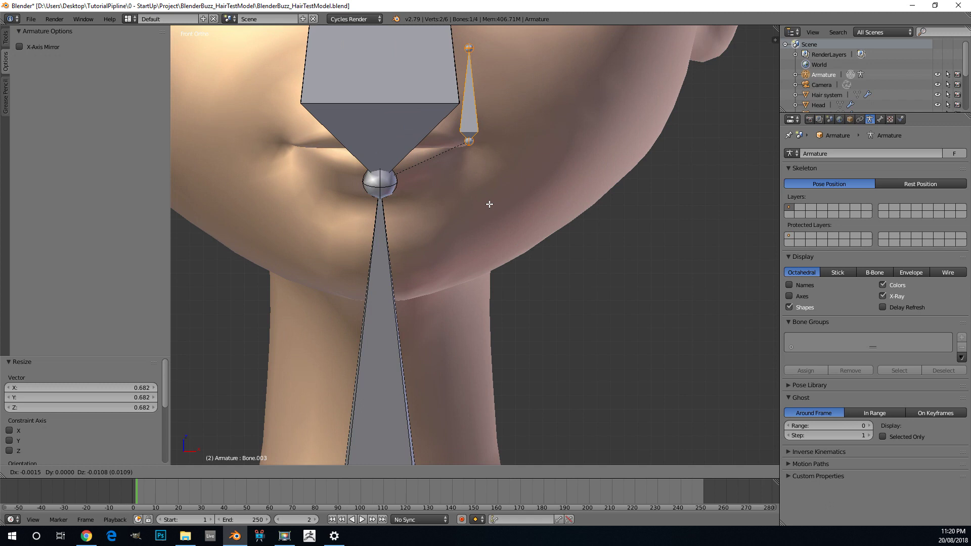
left_click(492, 206)
key("KP_3")
scroll(422, 198, "down", 5)
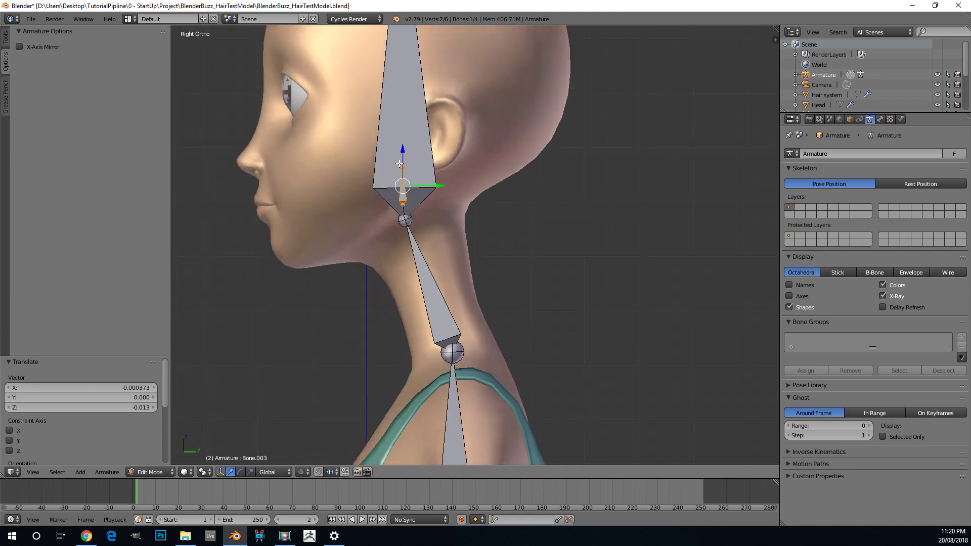
key("g")
key("y")
left_click(292, 192)
scroll(292, 194, "up", 5)
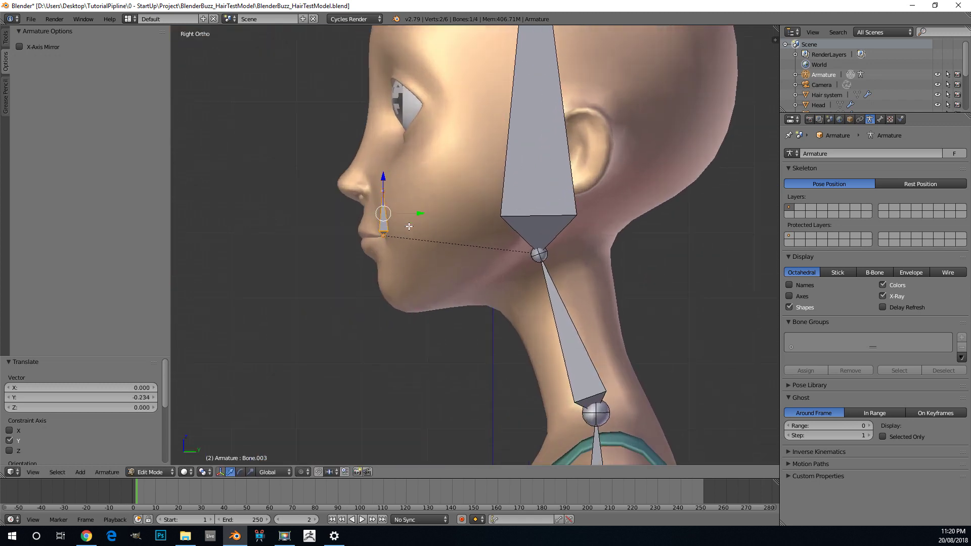
Inspect the new mouth-corner bone from the front and side
key("KP_1")
scroll(291, 231, "down", 2)
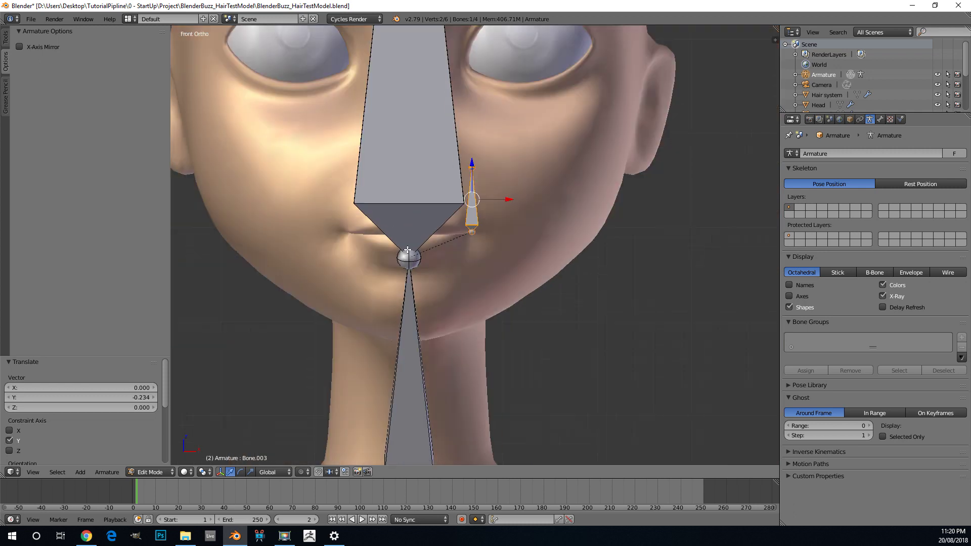
scroll(510, 247, "up", 2)
scroll(487, 238, "up", 3, "shift")
scroll(444, 251, "up", 2)
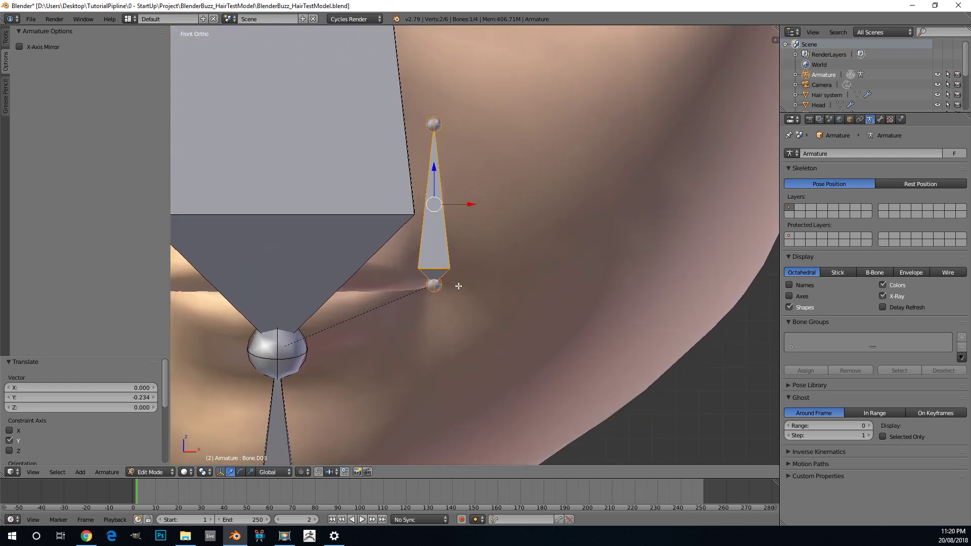
middle_click_drag(459, 287, 467, 292, "shift")
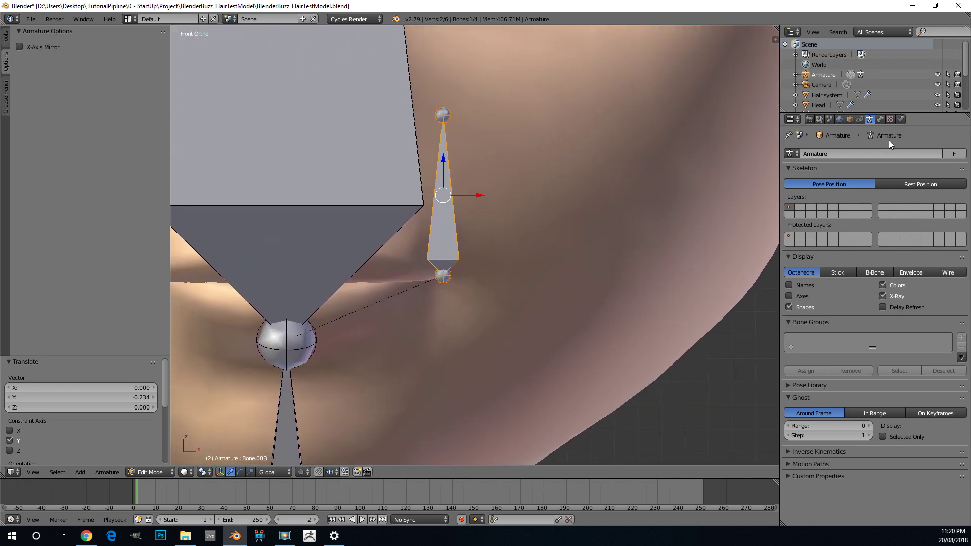
scroll(582, 362, "down", 4)
scroll(491, 286, "up", 1)
middle_click_drag(491, 286, 498, 292, "shift")
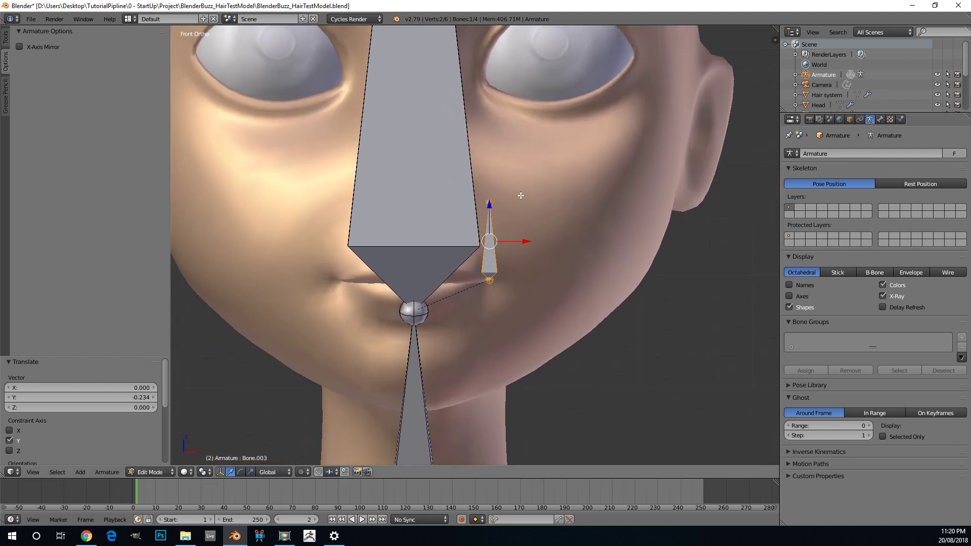
scroll(525, 198, "up", 2)
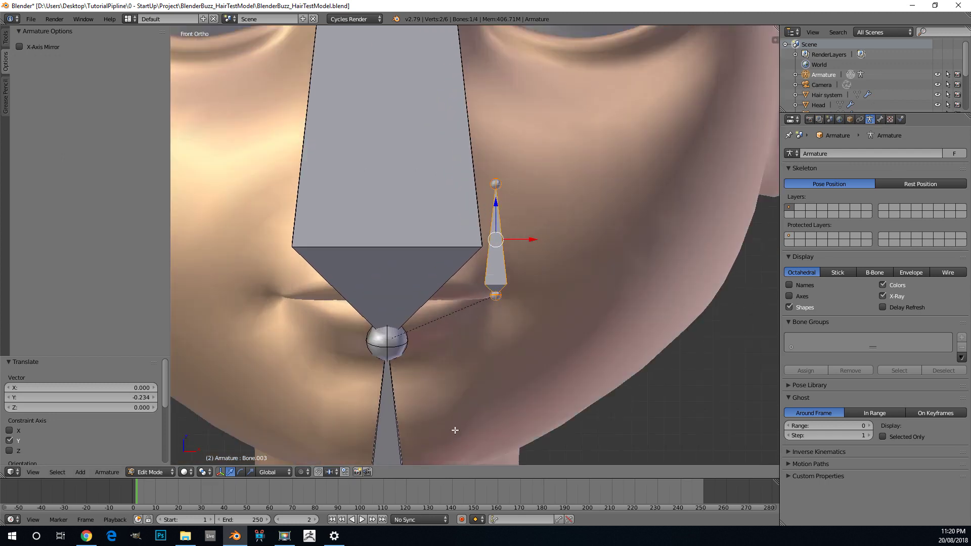
scroll(477, 264, "down", 6)
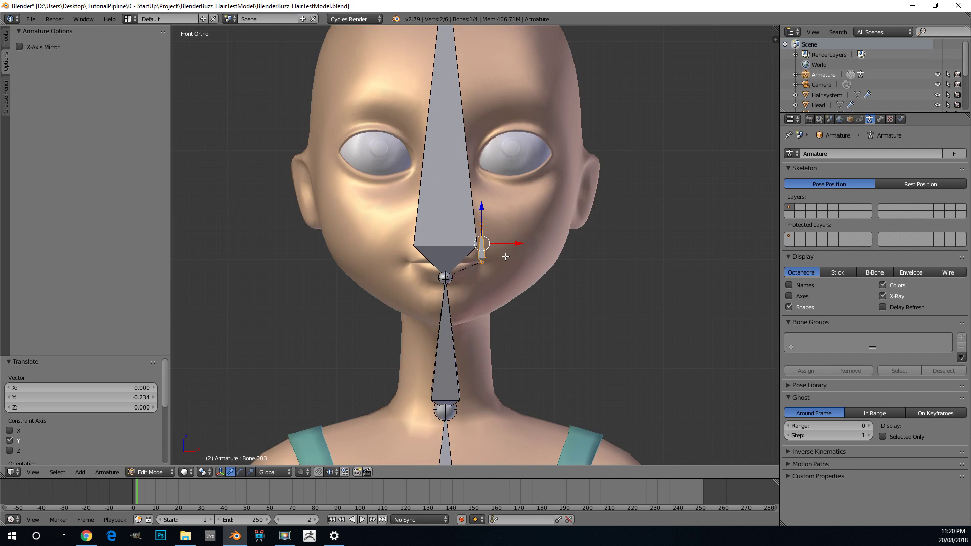
middle_click_drag(506, 256, 414, 231)
scroll(456, 191, "up", 2)
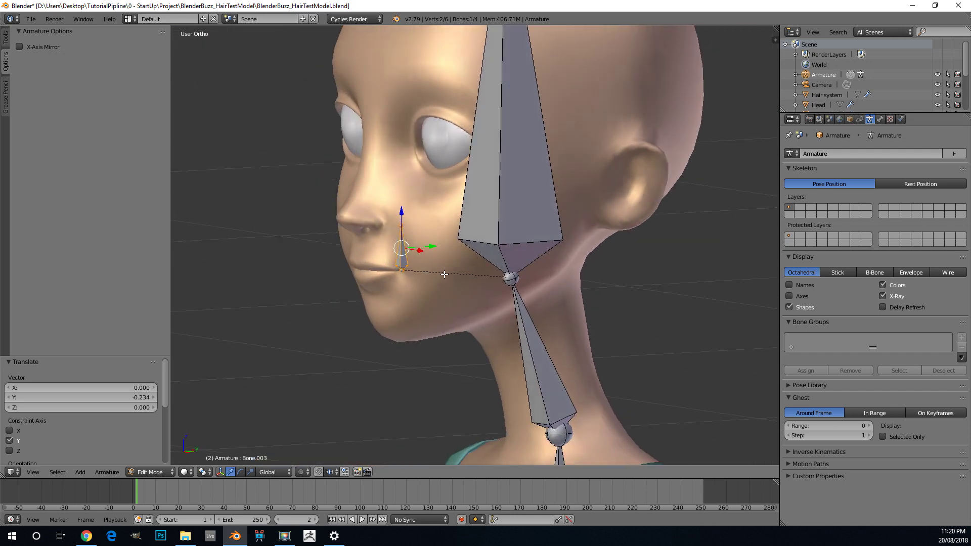
Rename Bone.003 to smile.L in the sidebar's Item name field
key("n")
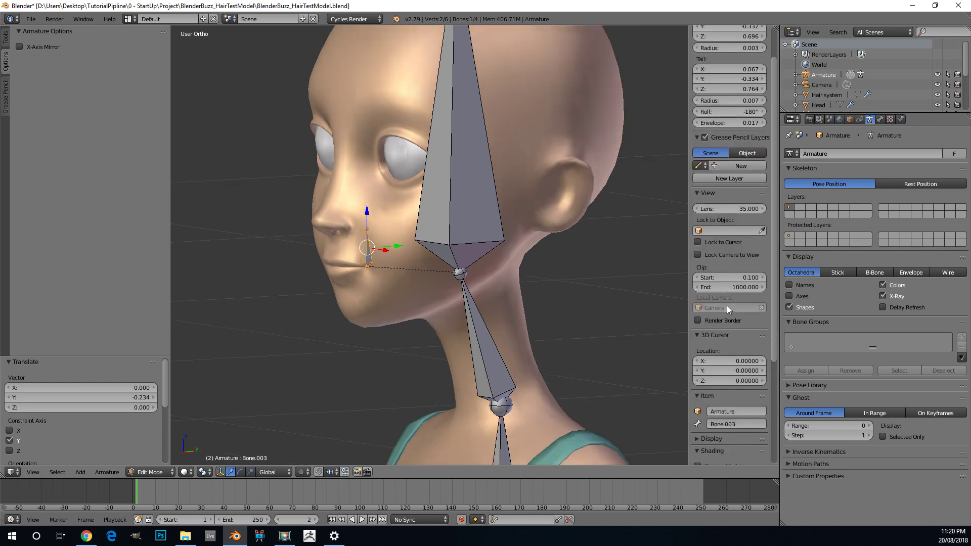
scroll(728, 309, "down", 3)
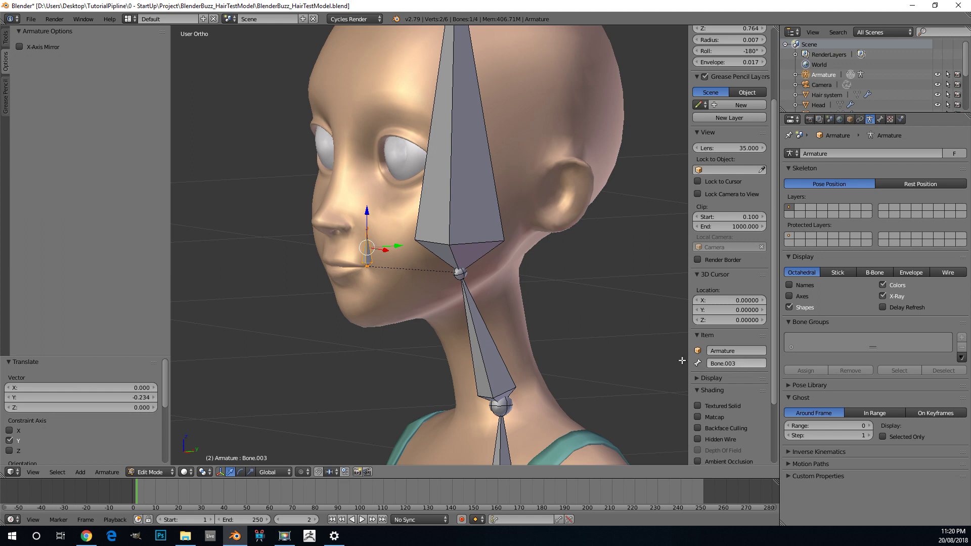
left_click(728, 363)
type("smile.L")
key("Return")
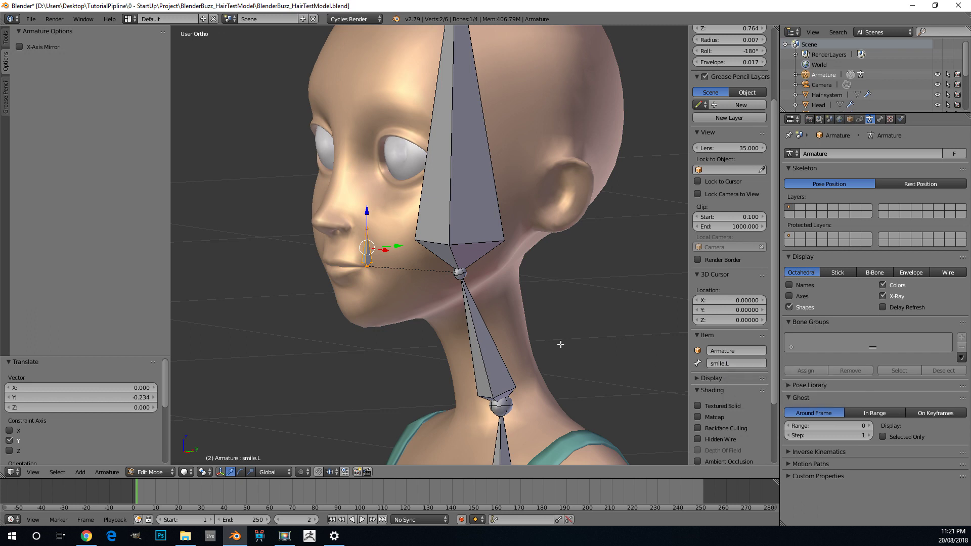
middle_click_drag(560, 341, 411, 307)
Symmetrize the armature to create smile.R from smile.L
key("KP_1")
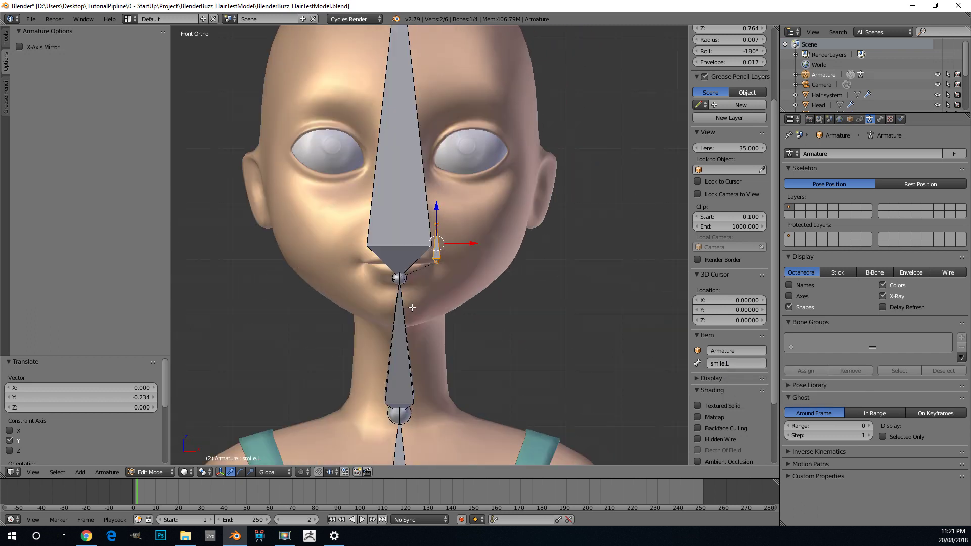
scroll(421, 217, "up", 2)
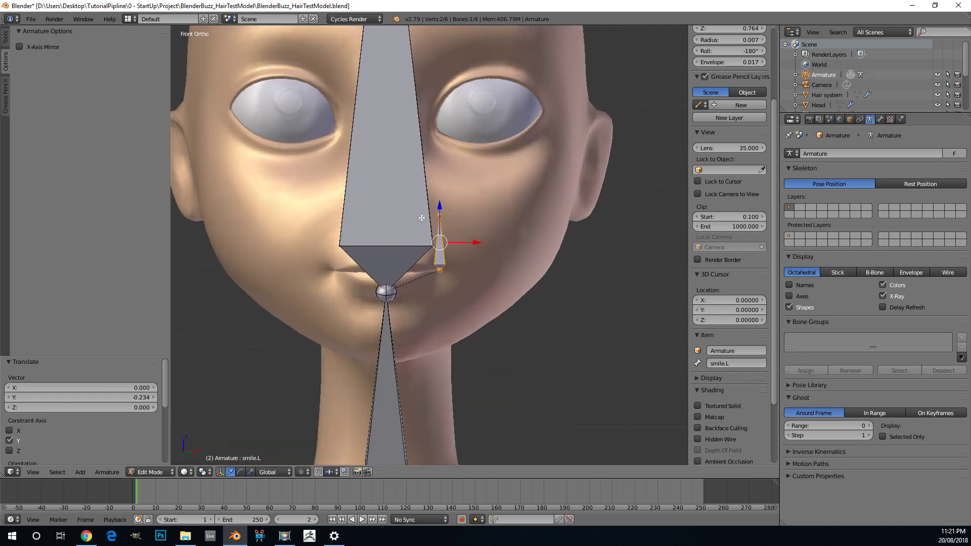
left_click(106, 472)
left_click(118, 315)
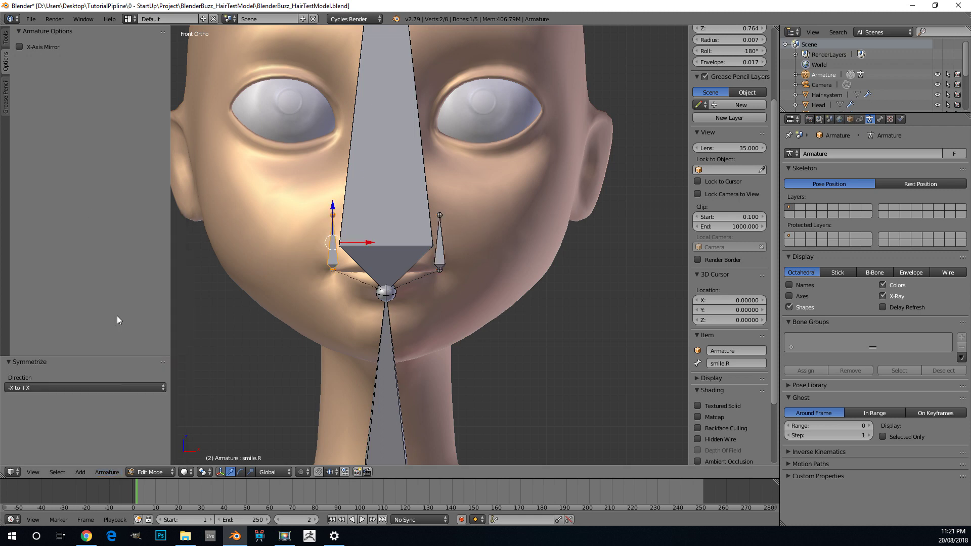
Select smile.L and then smile.R to verify both bone names
scroll(372, 292, "up", 3)
middle_click_drag(372, 292, 399, 272, "shift")
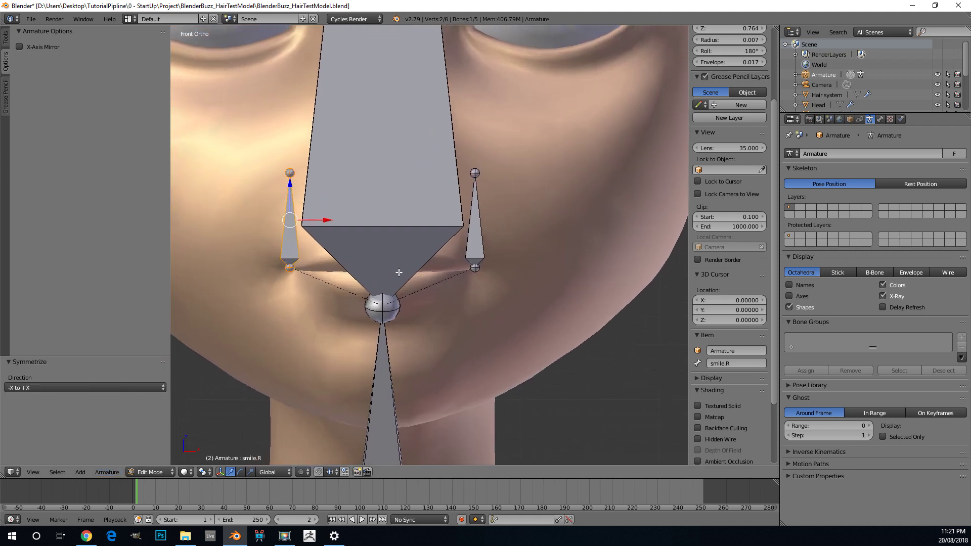
right_click(481, 235)
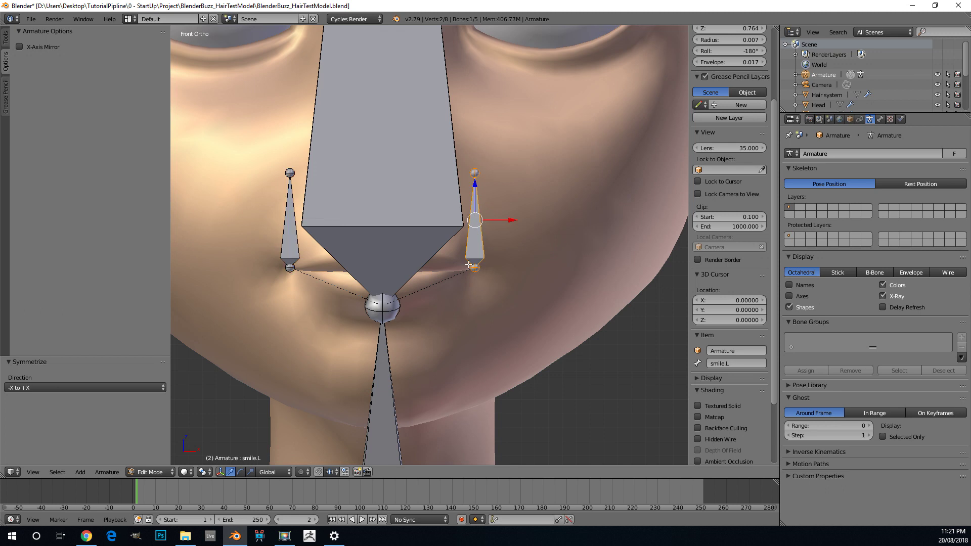
right_click(285, 231)
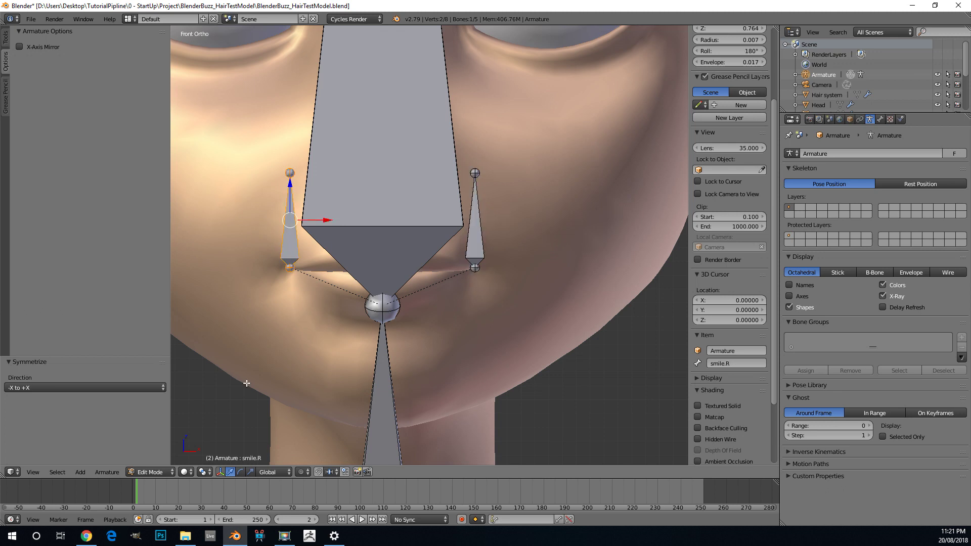
scroll(480, 244, "down", 3)
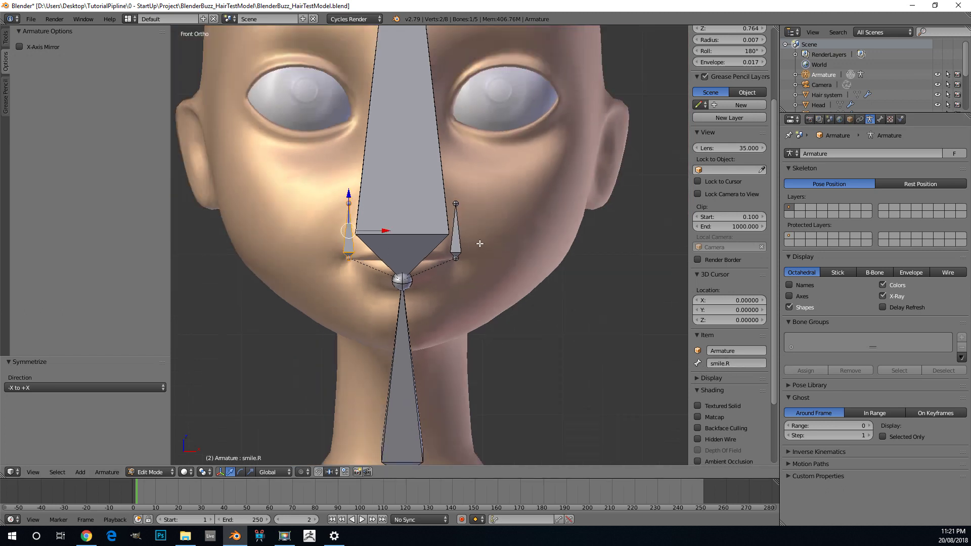
middle_click_drag(407, 196, 373, 221)
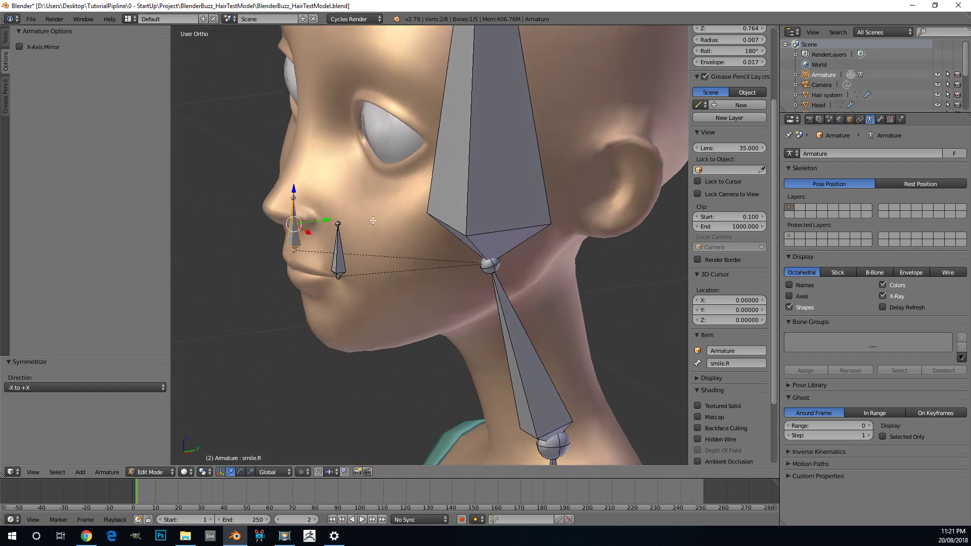
middle_click_drag(291, 235, 282, 238)
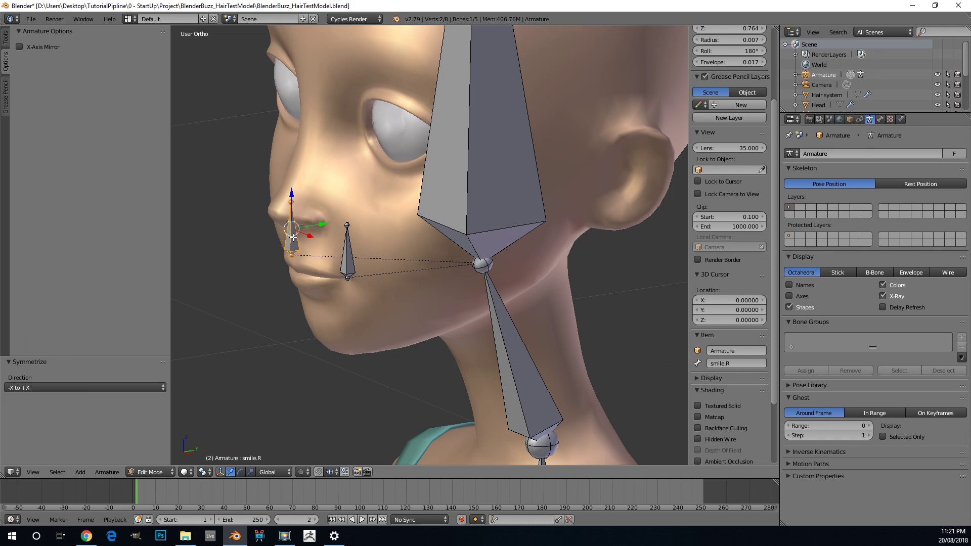
Parent smile.L and smile.R to the head bone Bone.002 using Keep Offset
right_click(343, 250, "shift")
scroll(427, 202, "down", 2)
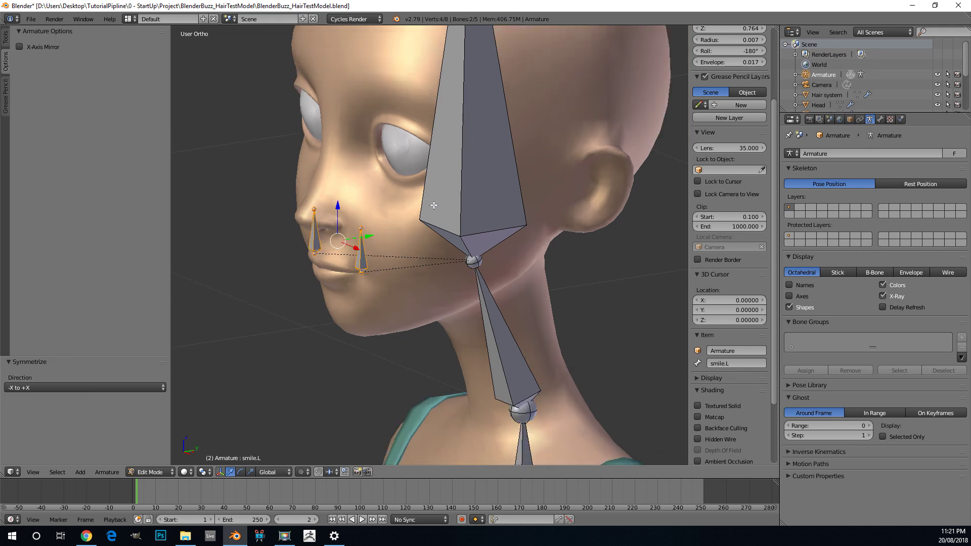
scroll(448, 179, "down", 1)
right_click(449, 154, "shift")
scroll(448, 154, "up", 1)
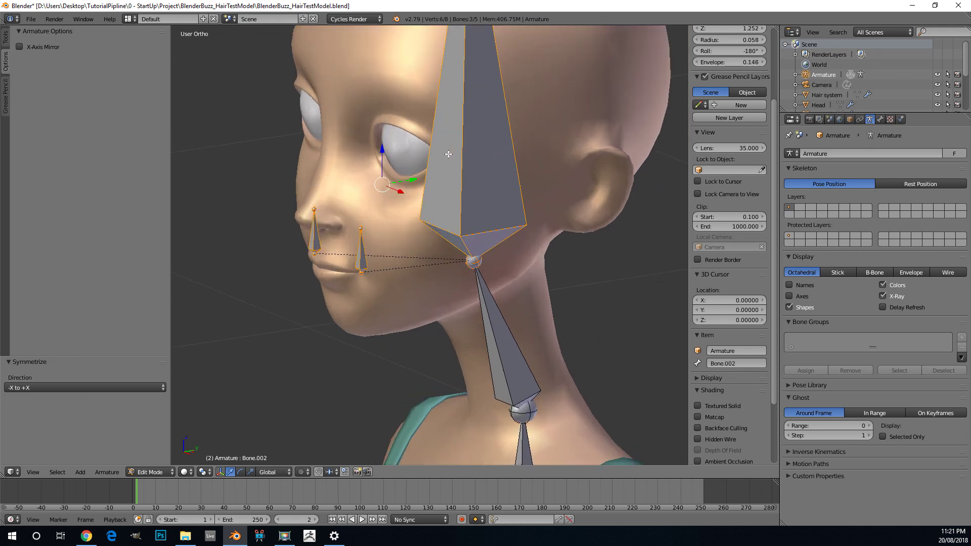
key("ctrl+p")
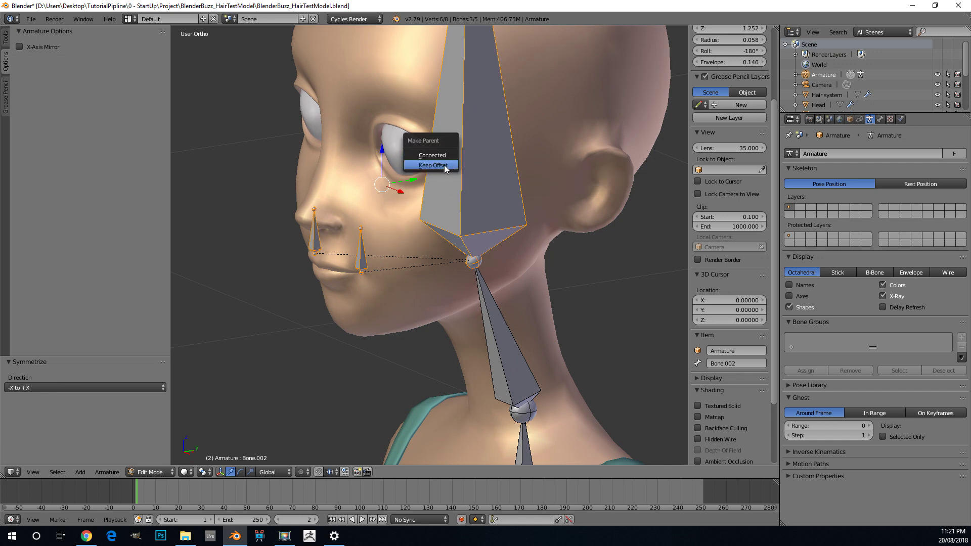
left_click(433, 166)
scroll(436, 211, "down", 3)
scroll(436, 212, "up", 3)
scroll(465, 121, "down", 2)
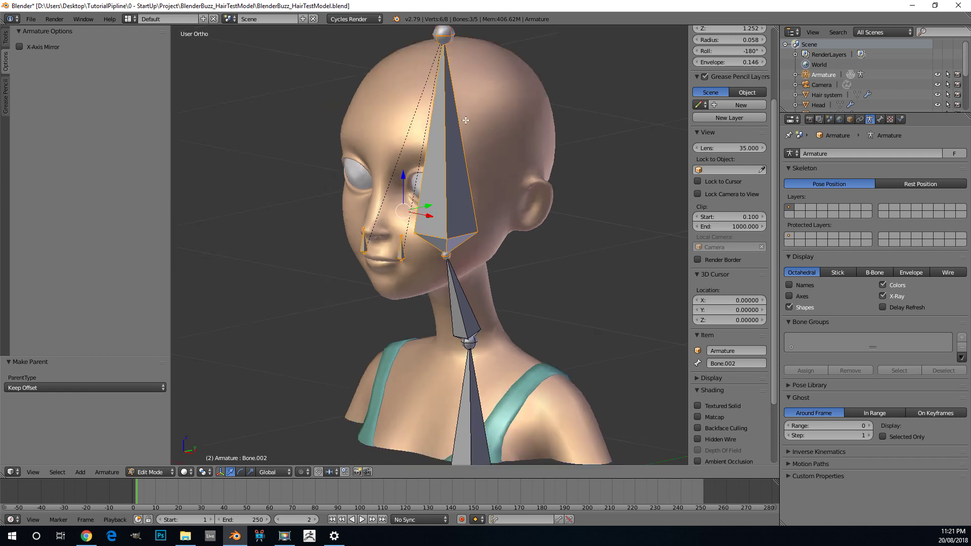
key("KP_1")
scroll(463, 145, "up", 1)
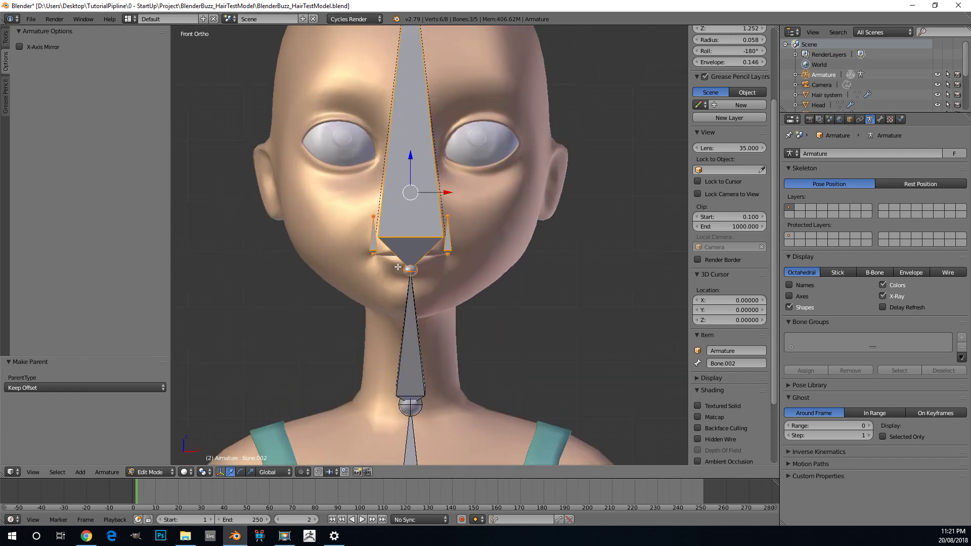
scroll(465, 257, "up", 1)
scroll(477, 266, "down", 3)
scroll(426, 258, "up", 2)
scroll(400, 295, "down", 1)
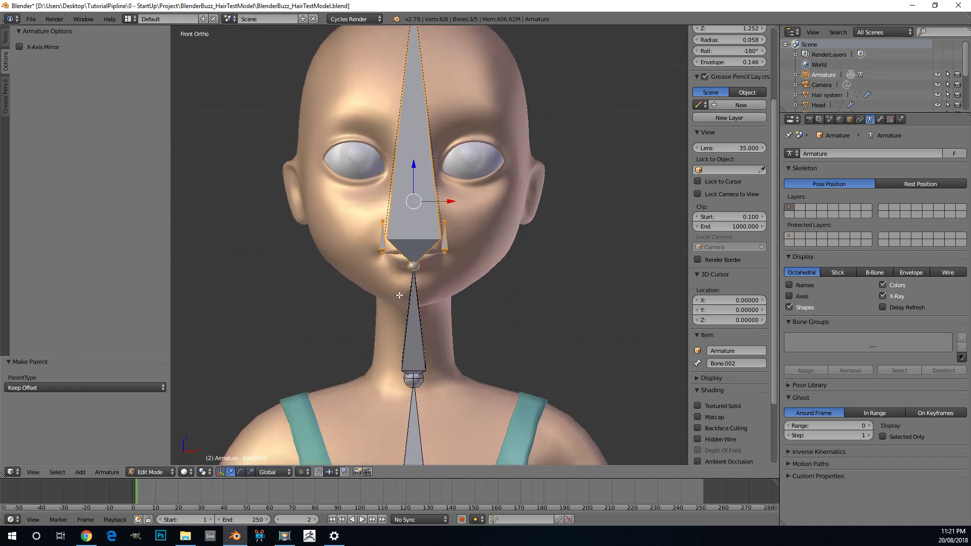
Rename Bone.002, Bone.001 and Bone to HEAD, NECK and CHEST
left_click(430, 140)
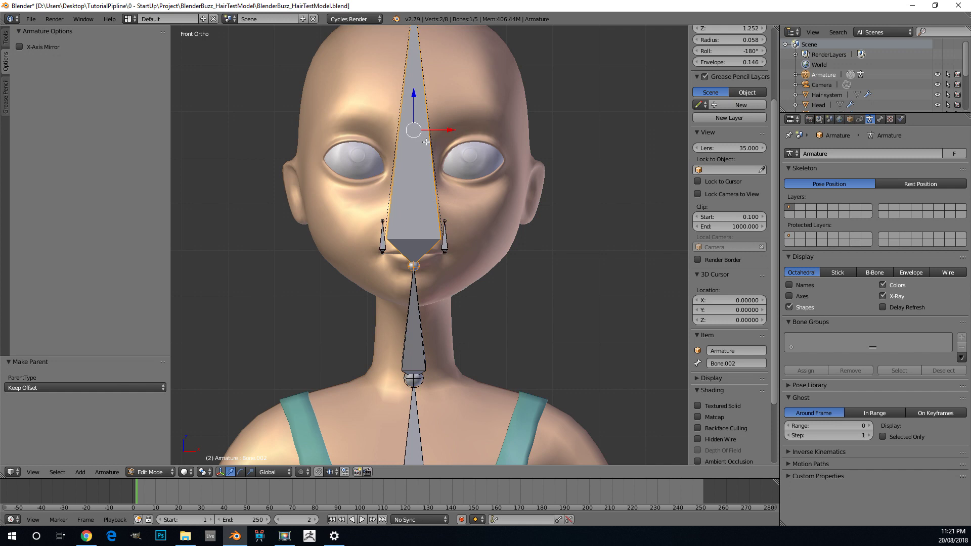
left_click(731, 363)
type("HEAD")
key("Return")
left_click(414, 336)
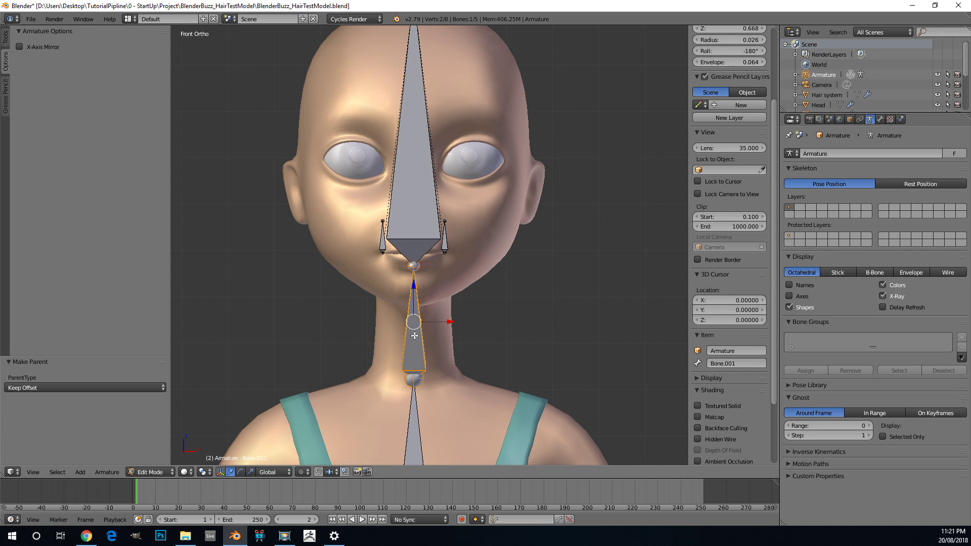
left_click(719, 365)
type("NECK")
key("Return")
left_click(414, 430)
left_click(727, 362)
type("CHE")
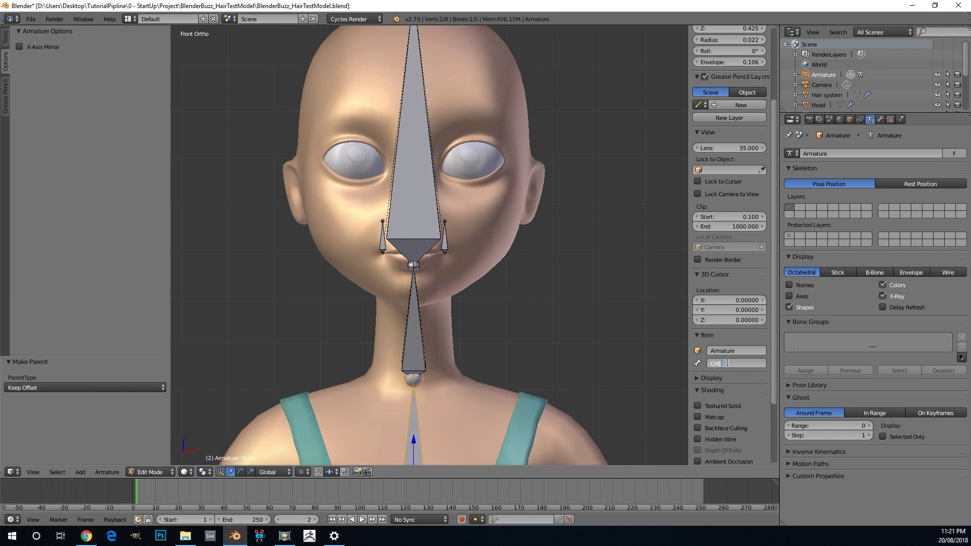
type("ST")
key("Return")
key("Home")
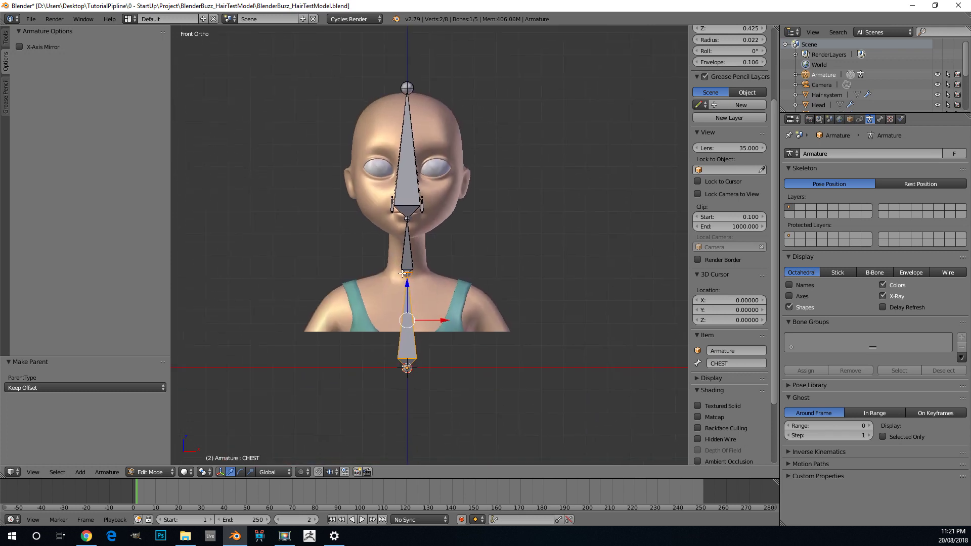
middle_click_drag(470, 248, 202, 457)
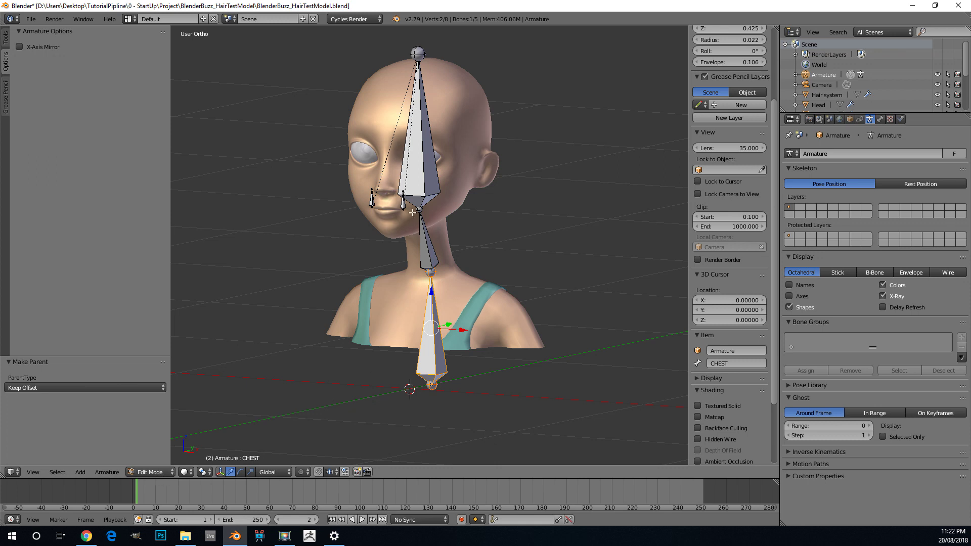
Return to Object Mode and select the Head mesh in front view
left_click(152, 472)
left_click(159, 460)
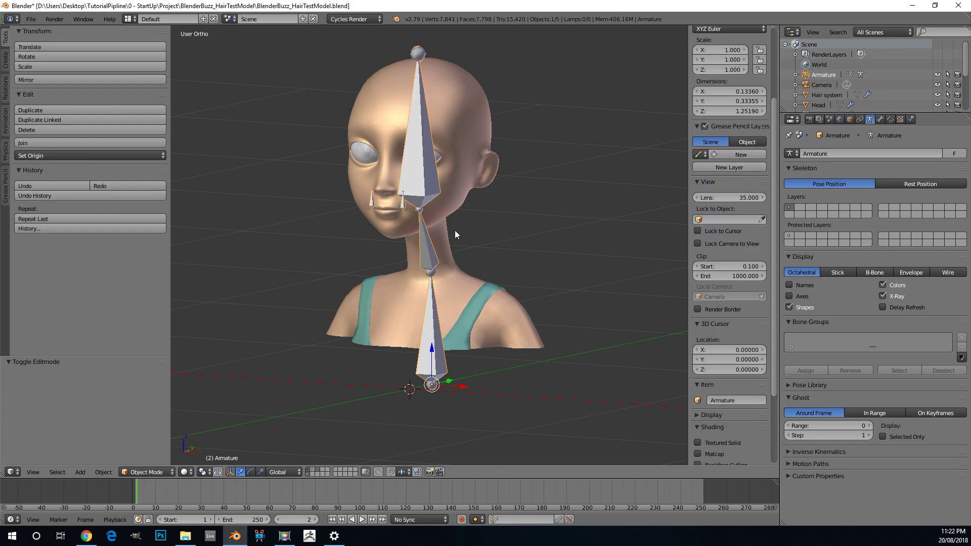
key("a")
right_click(454, 230)
right_click(446, 237)
right_click(445, 236)
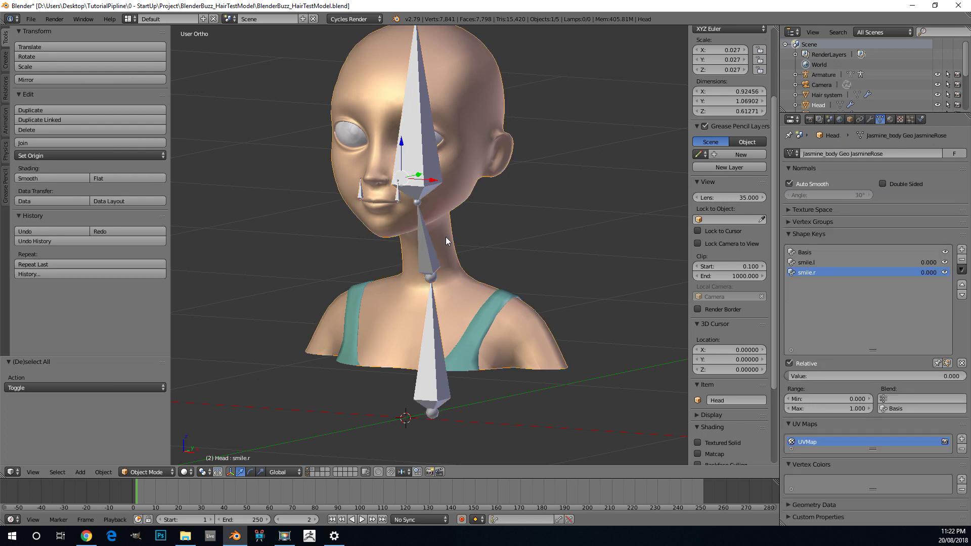
key("KP_1")
key("z")
key("z")
key("KP_Decimal")
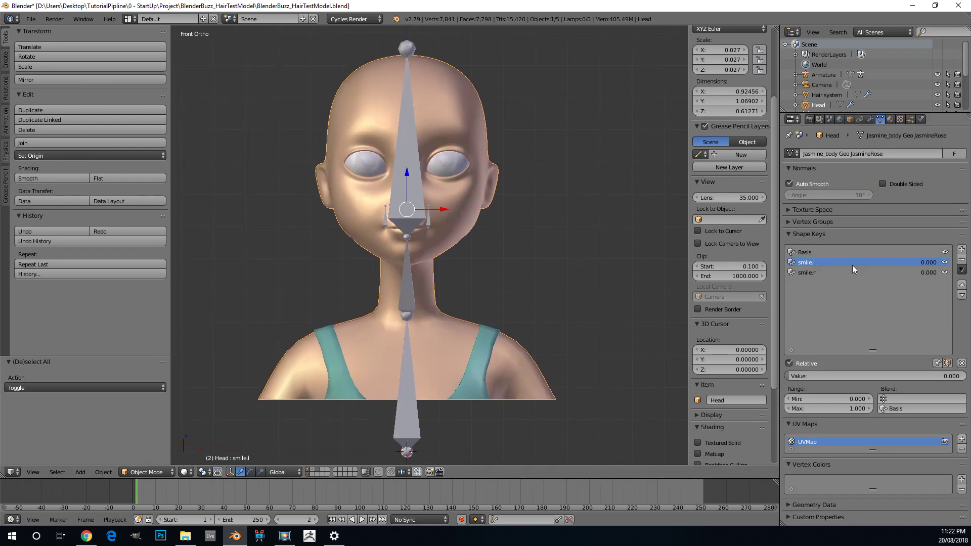
Add a Manually Create Later (Single) driver to the smile.l shape key value
right_click(926, 263)
mouse_move(931, 264)
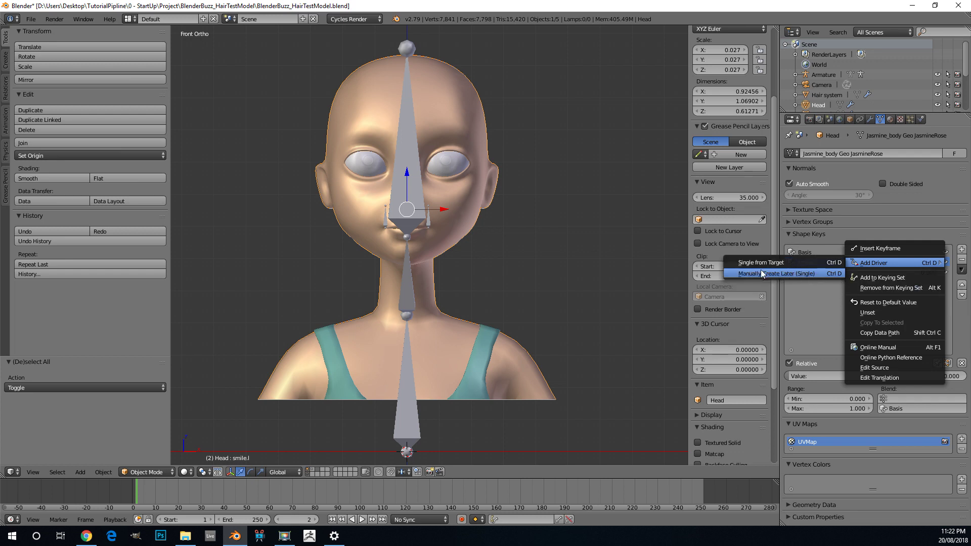
left_click(807, 273)
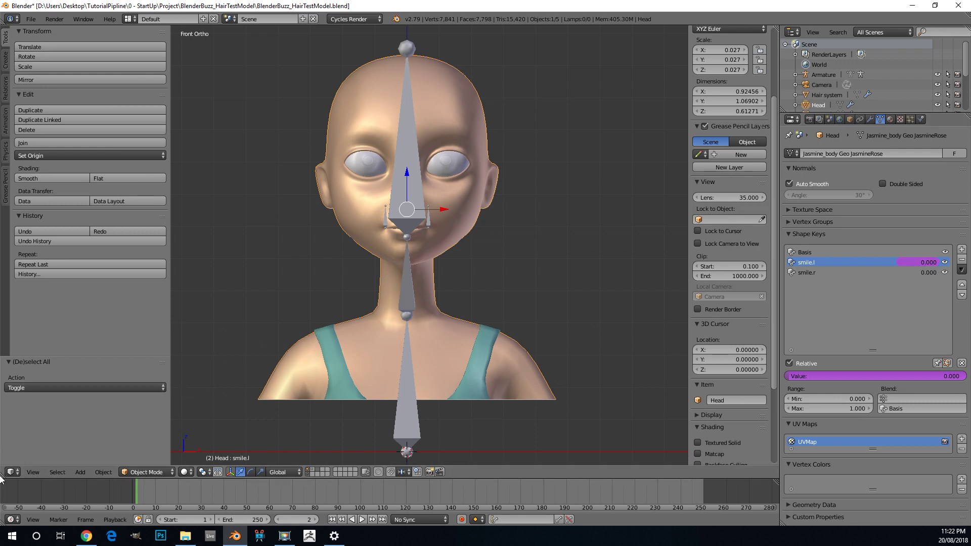
Split the viewport into two side-by-side views with T and N panels hidden
left_click_drag(5, 476, 304, 475)
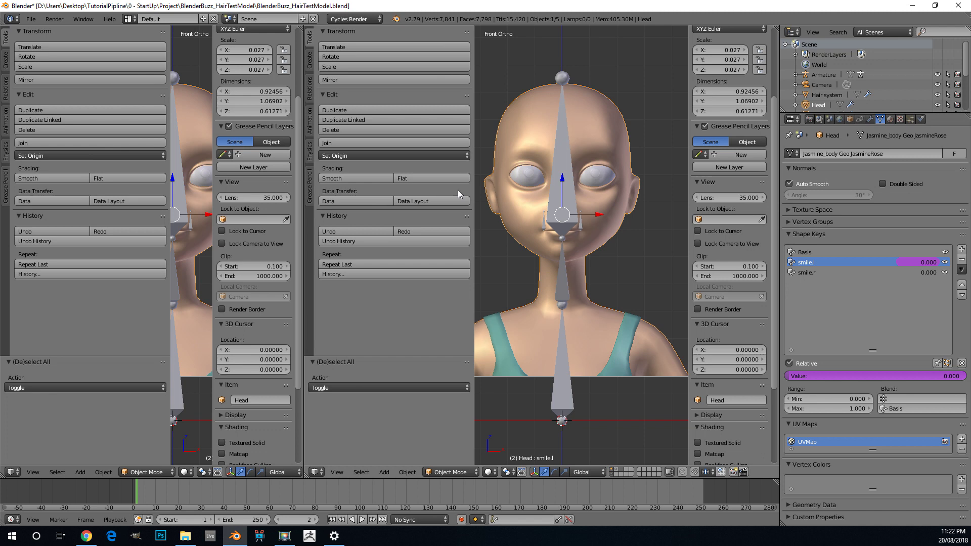
key("t")
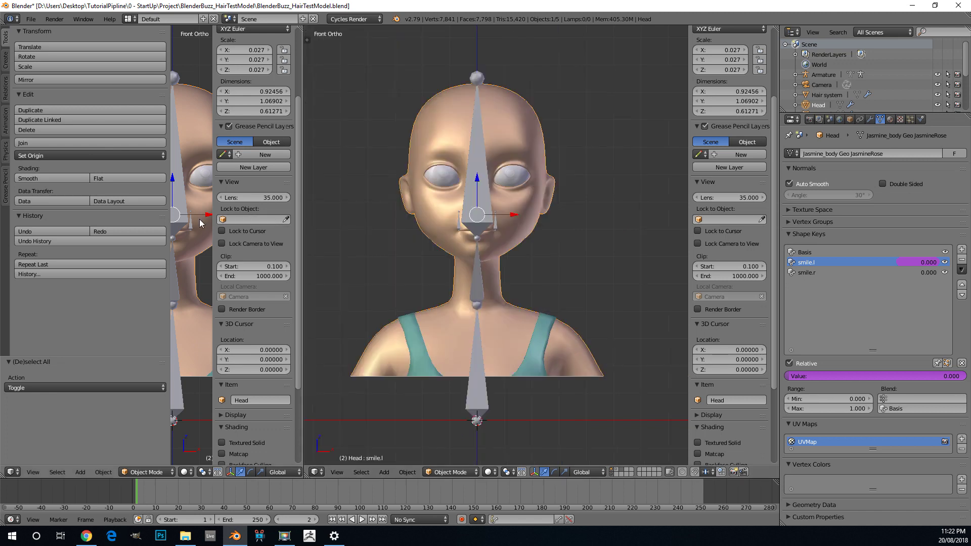
scroll(218, 233, "down", 1)
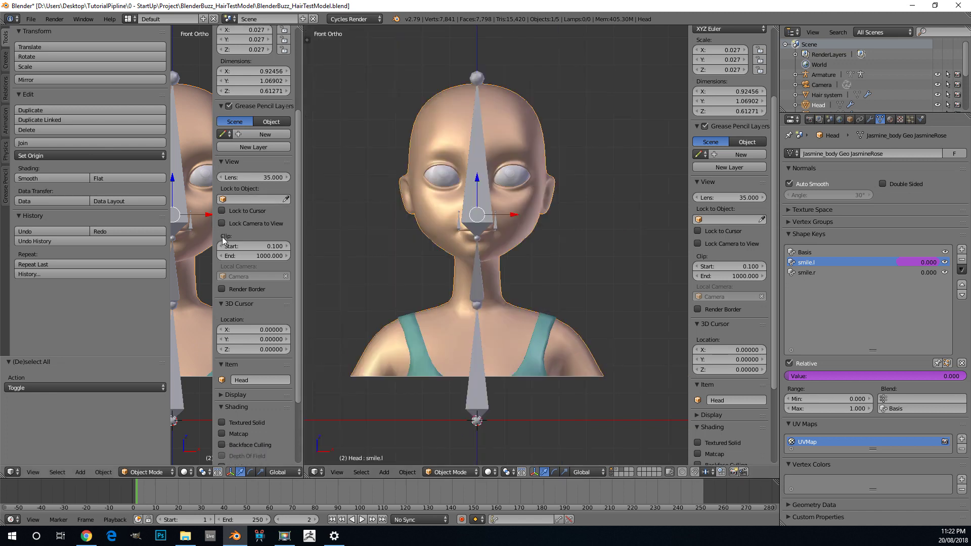
key("n")
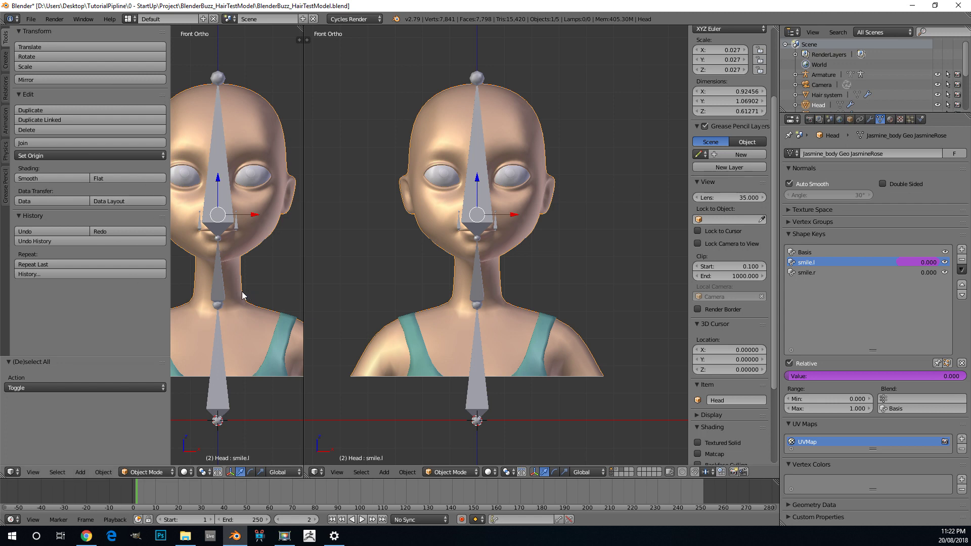
key("t")
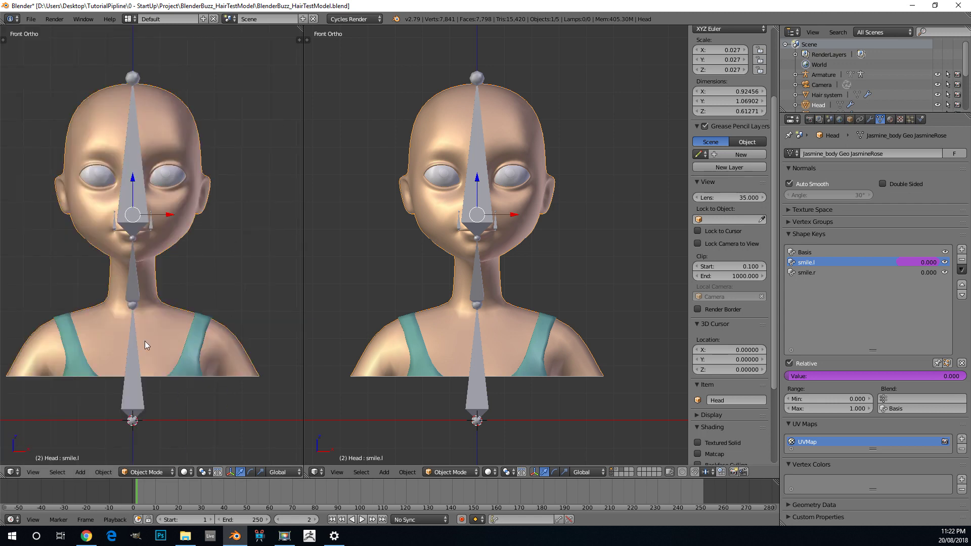
left_click(12, 472)
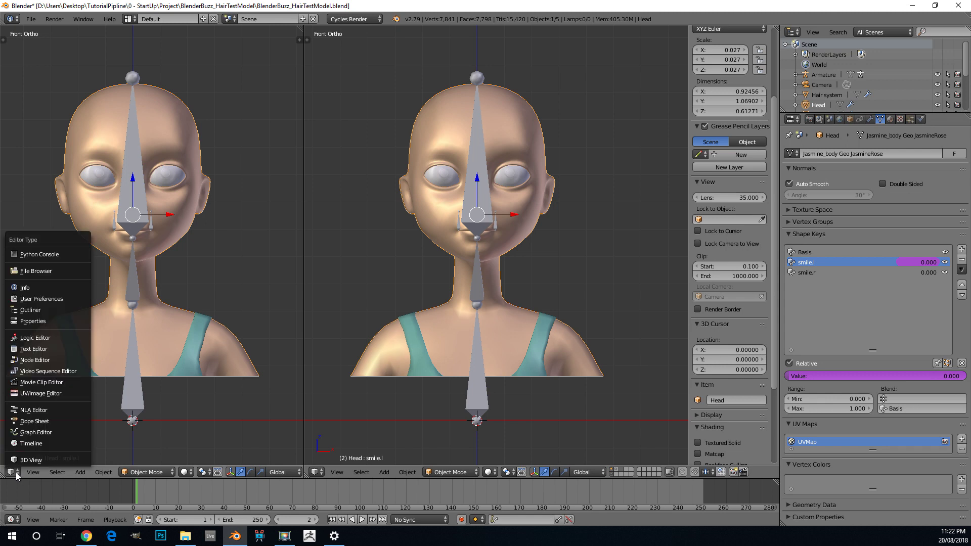
Make the left view a Graph Editor in Drivers mode with Value (smile.l) selected
left_click(59, 432)
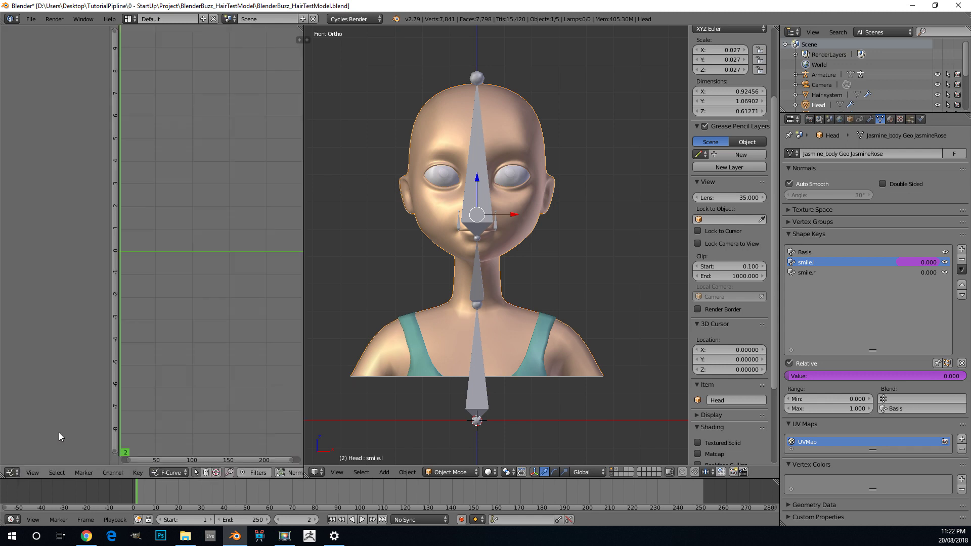
left_click(177, 474)
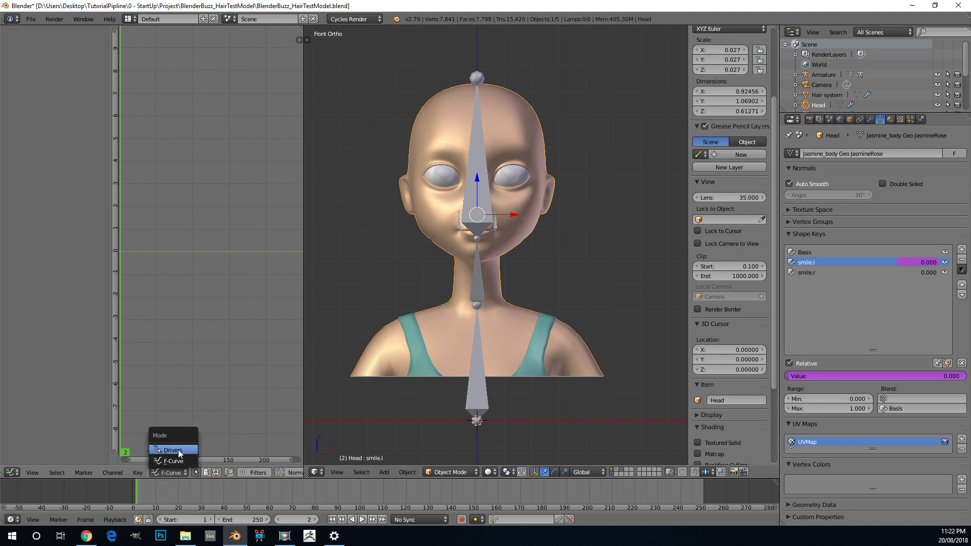
left_click(173, 451)
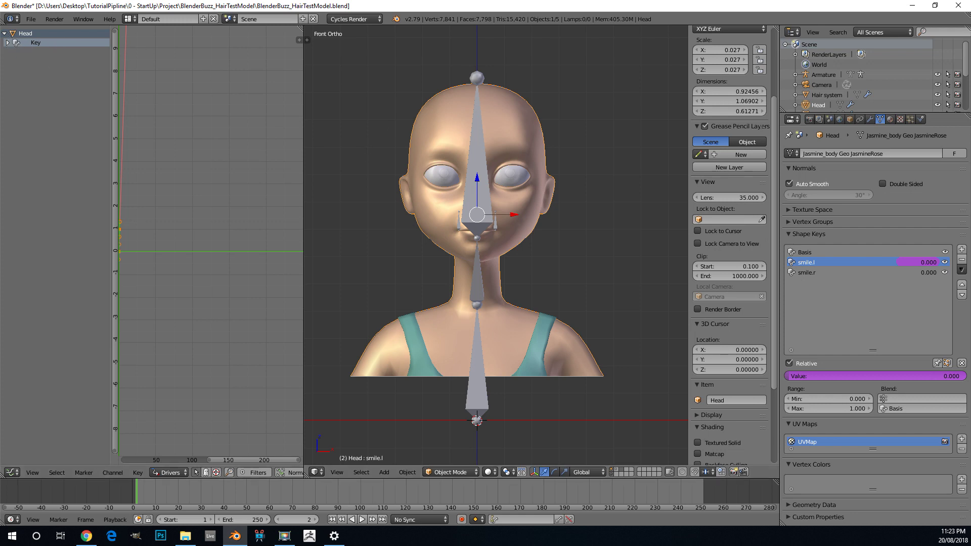
left_click(7, 43)
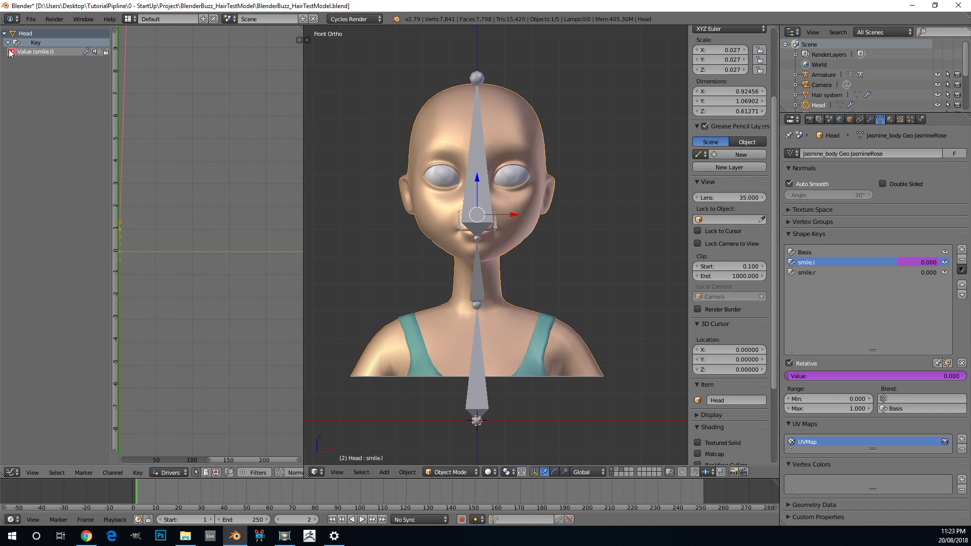
left_click(55, 52)
Set the smile.l driver to Averaged Value, reading the Armature's smile.L bone
key("n")
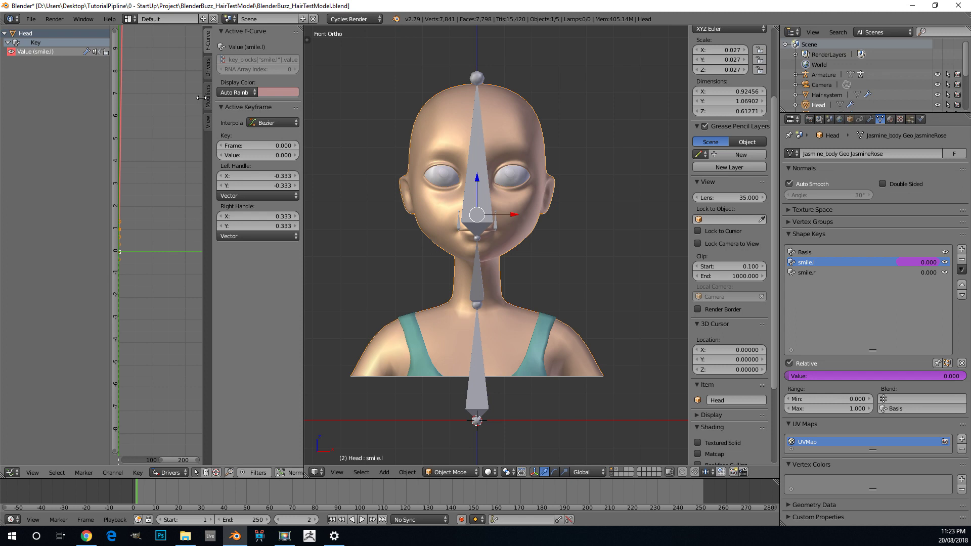
left_click_drag(199, 98, 169, 99)
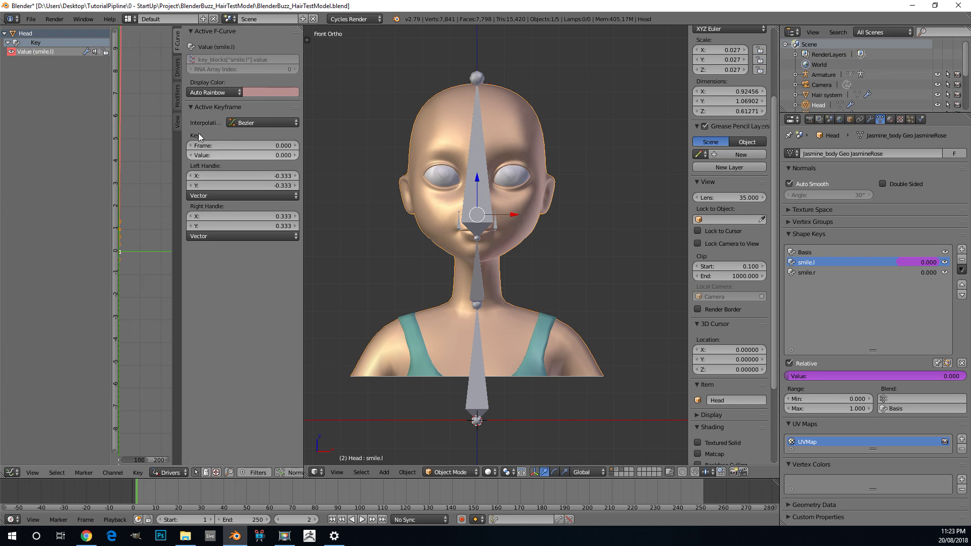
left_click(178, 70)
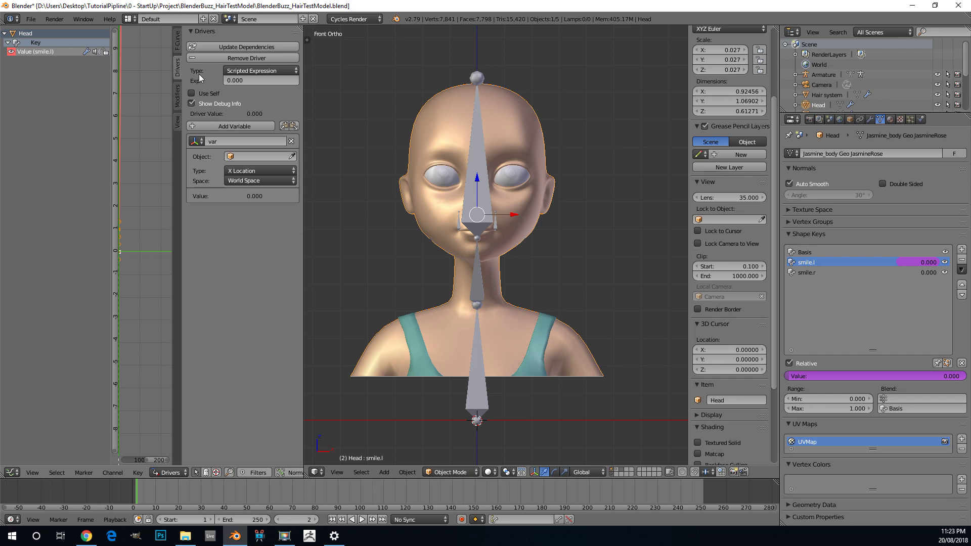
left_click(256, 74)
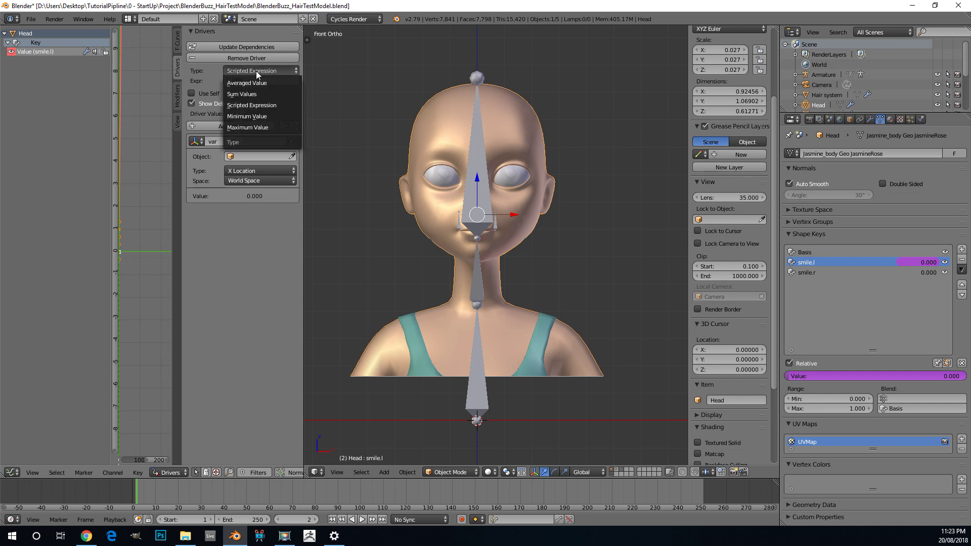
left_click(283, 83)
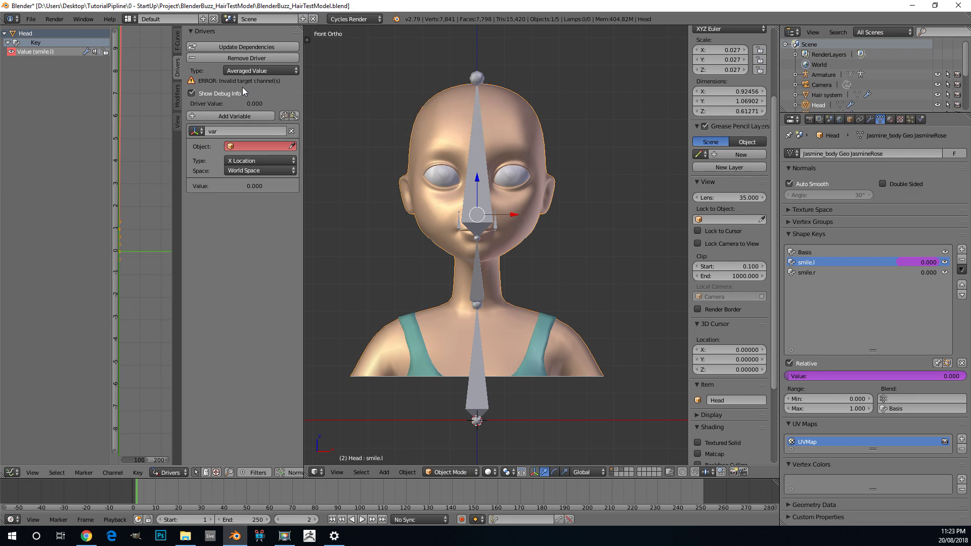
left_click(248, 145)
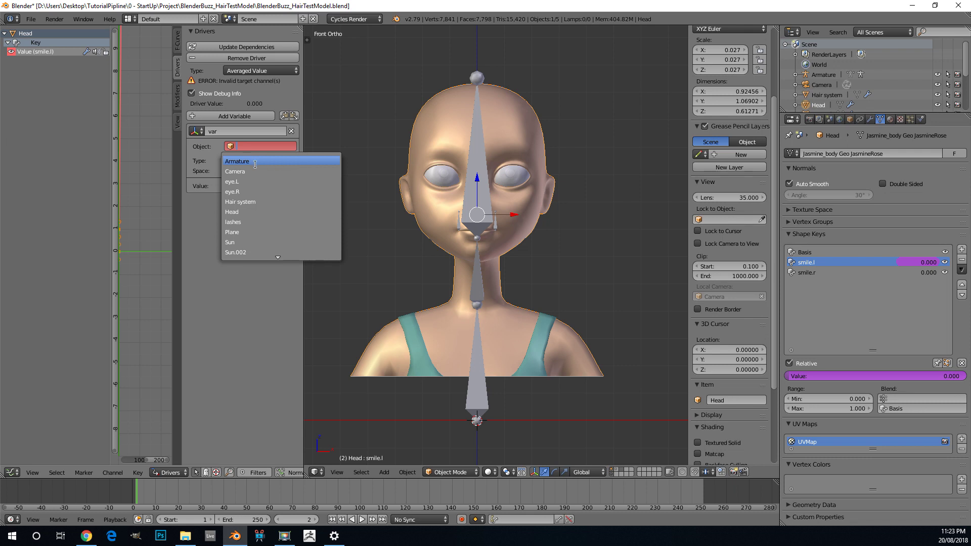
left_click(243, 162)
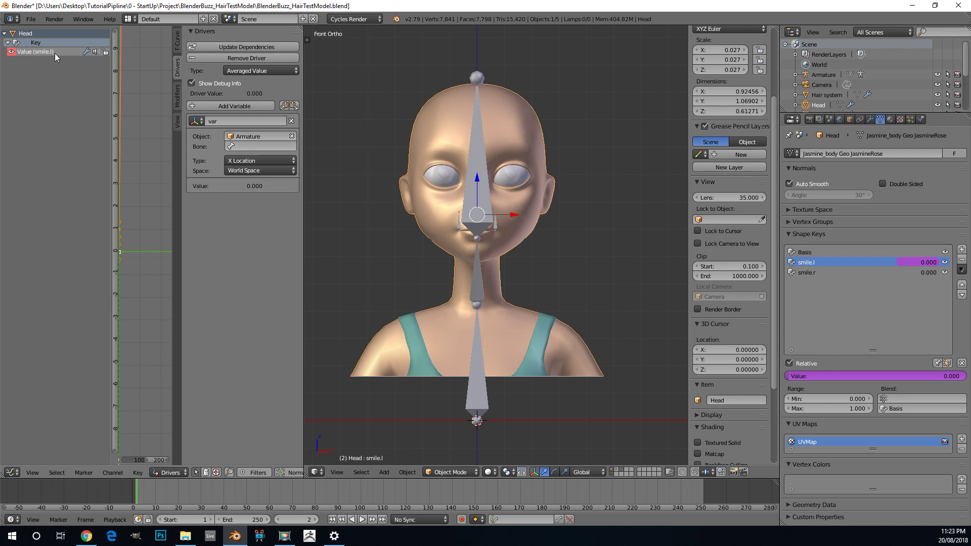
left_click(246, 146)
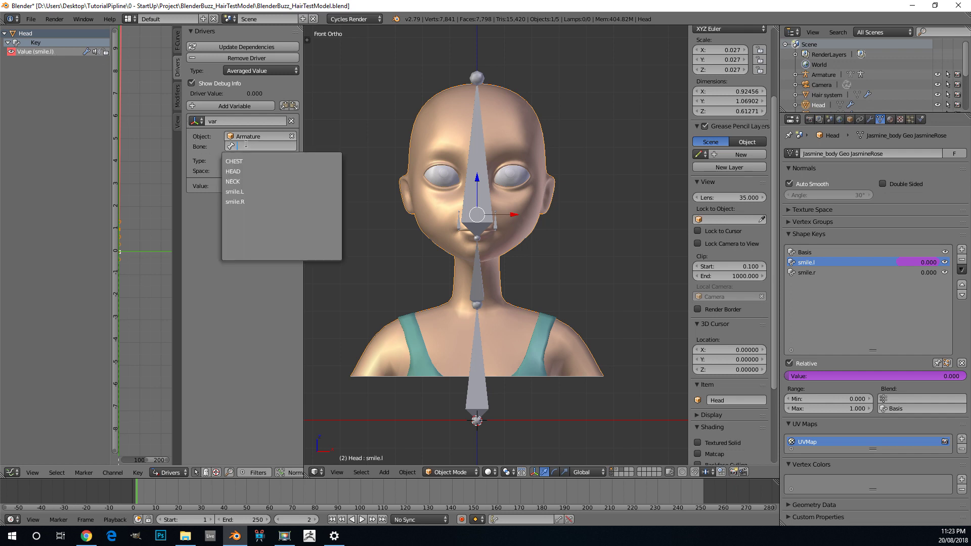
left_click(268, 191)
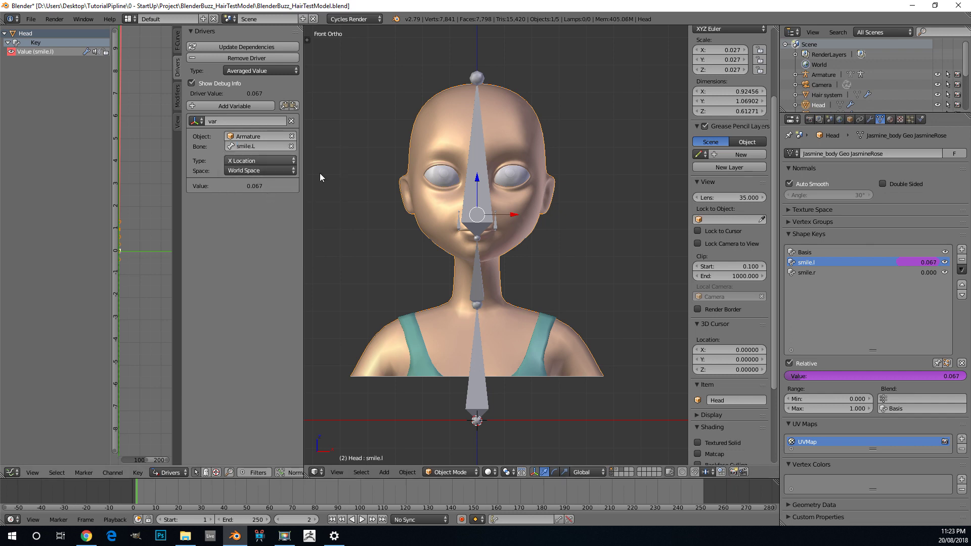
scroll(404, 183, "up", 7)
Put the Armature in Pose Mode, select smile.L and display bone axes
scroll(456, 229, "up", 1)
right_click(456, 230)
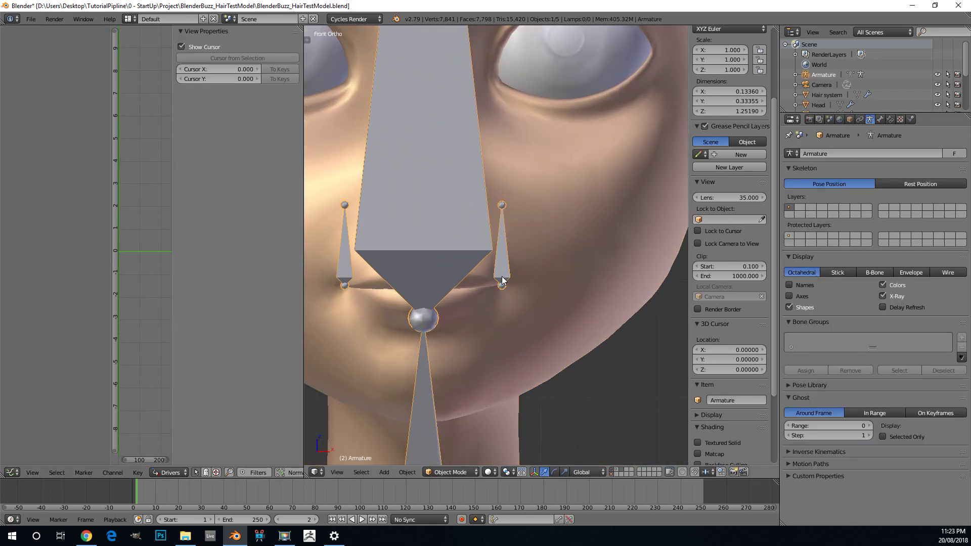
left_click(448, 472)
left_click(450, 438)
scroll(498, 258, "down", 3)
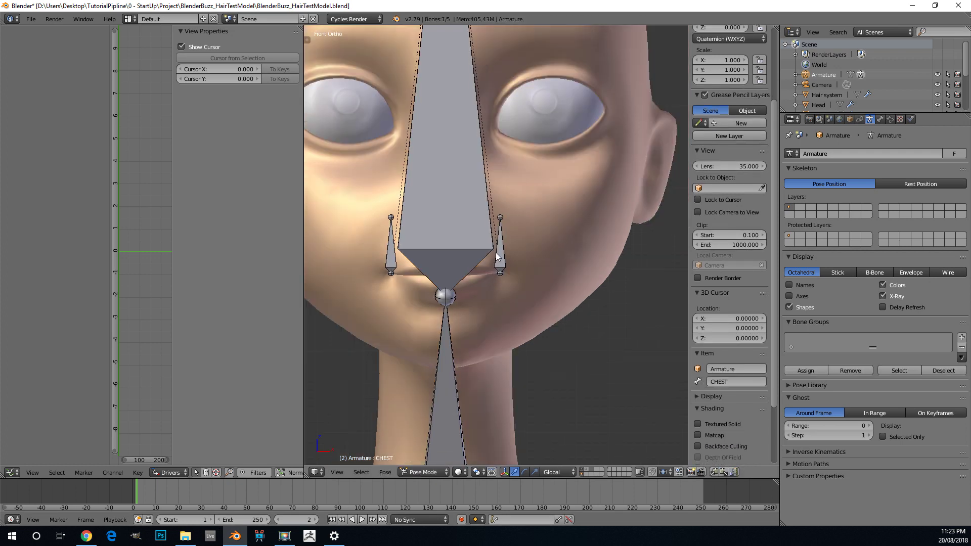
right_click(495, 260)
scroll(519, 250, "up", 3)
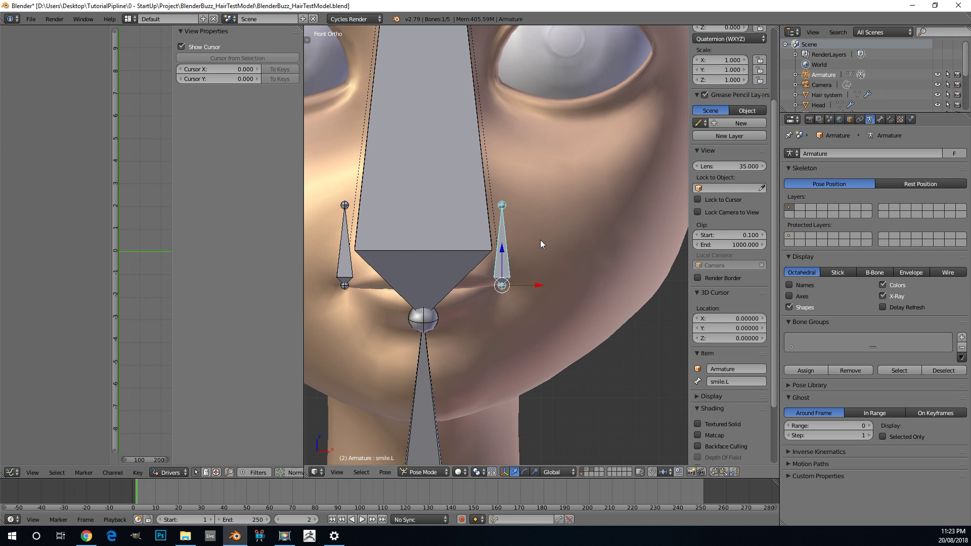
scroll(471, 221, "up", 3)
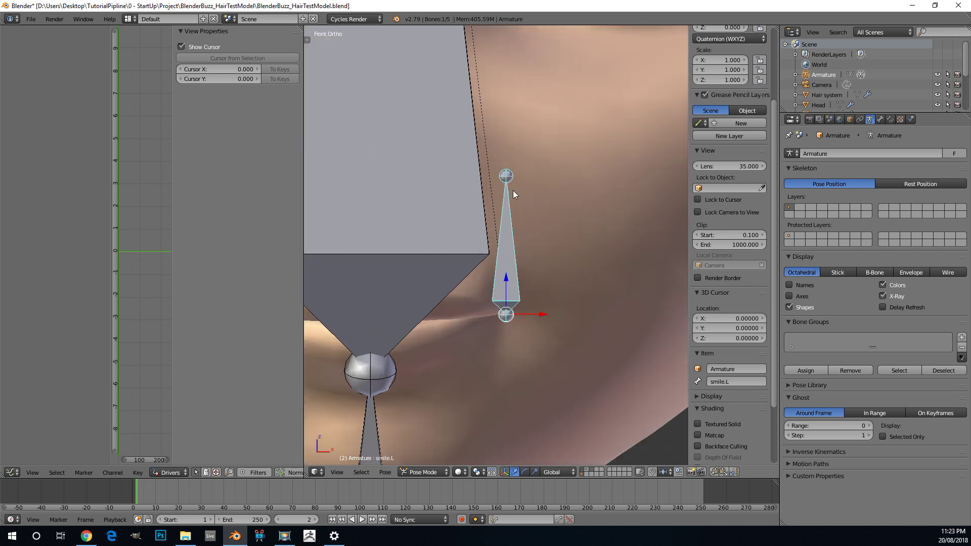
left_click(789, 296)
mouse_move(490, 209)
middle_mouse_down()
mouse_move(516, 230)
mouse_move(496, 228)
mouse_move(490, 199)
mouse_move(428, 204)
mouse_move(489, 222)
middle_mouse_up()
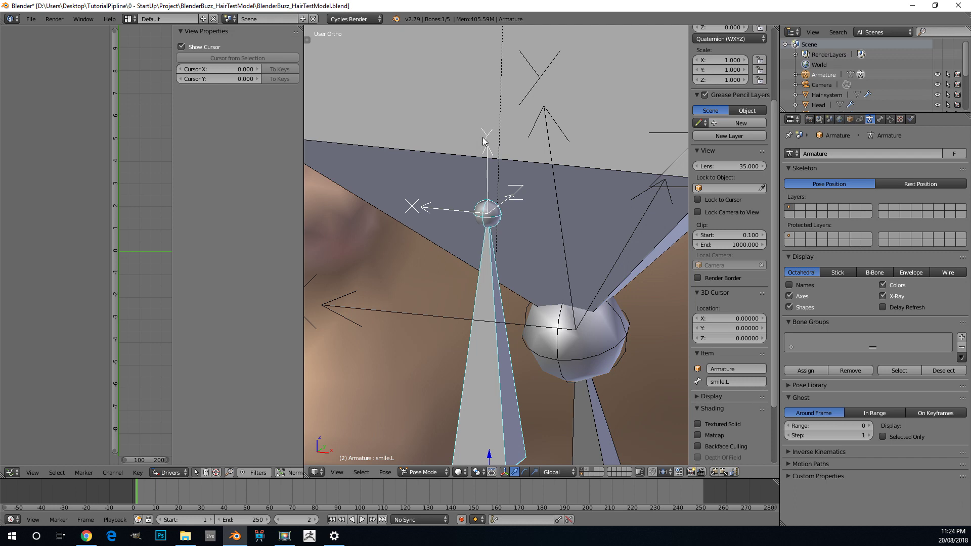
key("KP_Decimal")
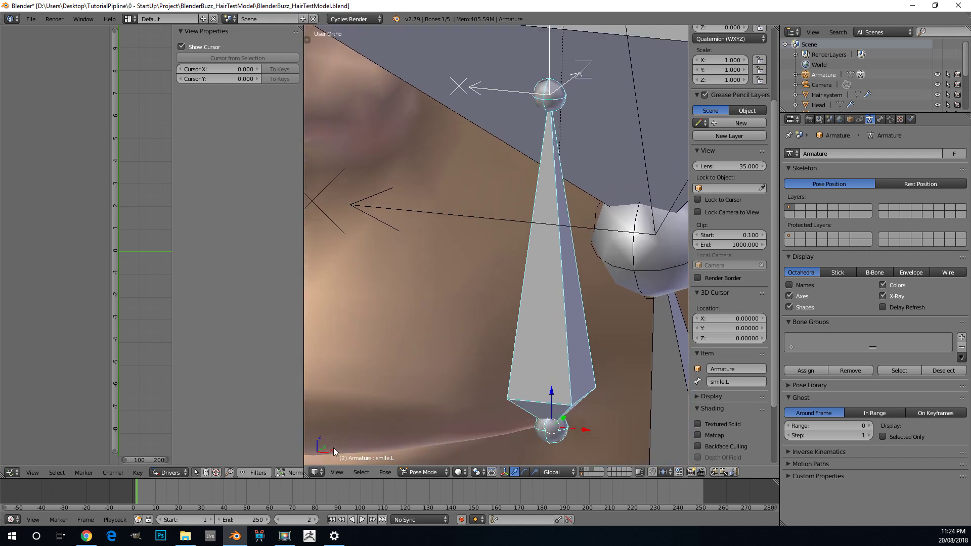
scroll(487, 284, "down", 4)
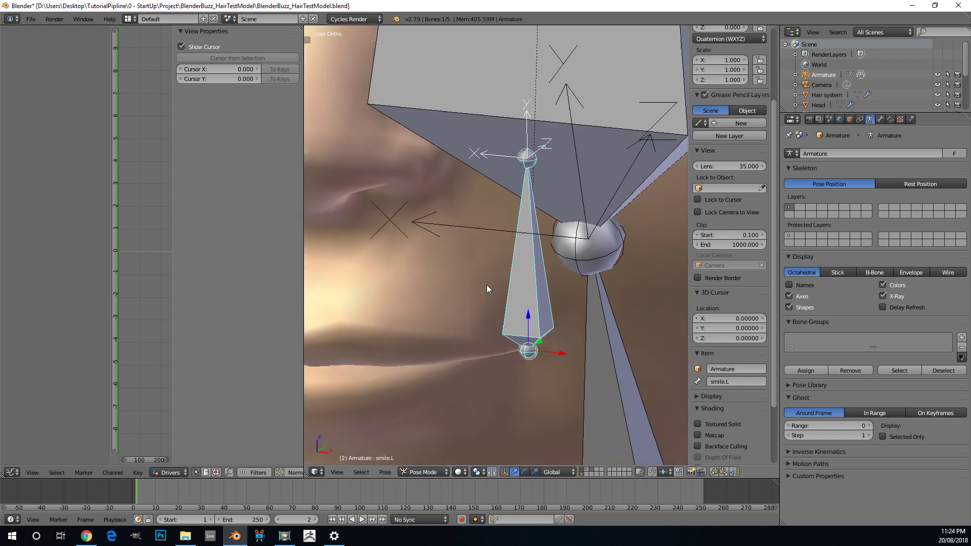
scroll(525, 297, "down", 4)
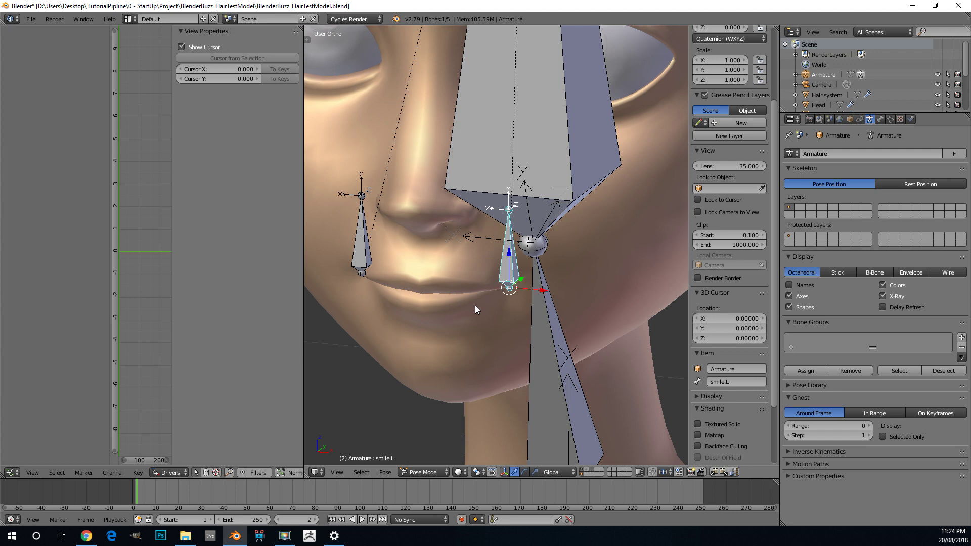
Return to front view, exit Pose Mode and select the Head mesh
key("KP_1")
scroll(470, 354, "down", 4)
scroll(431, 263, "up", 3)
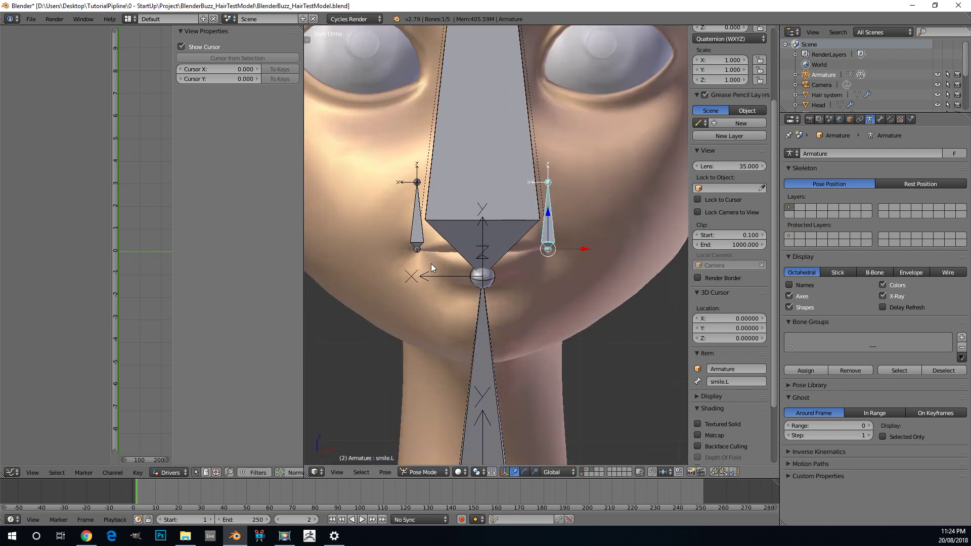
scroll(529, 231, "up", 2)
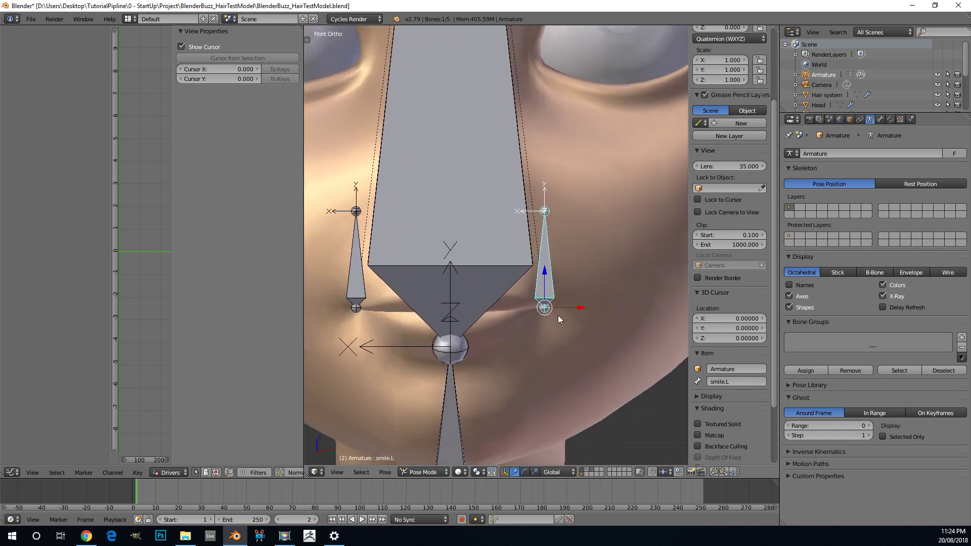
scroll(586, 280, "down", 3)
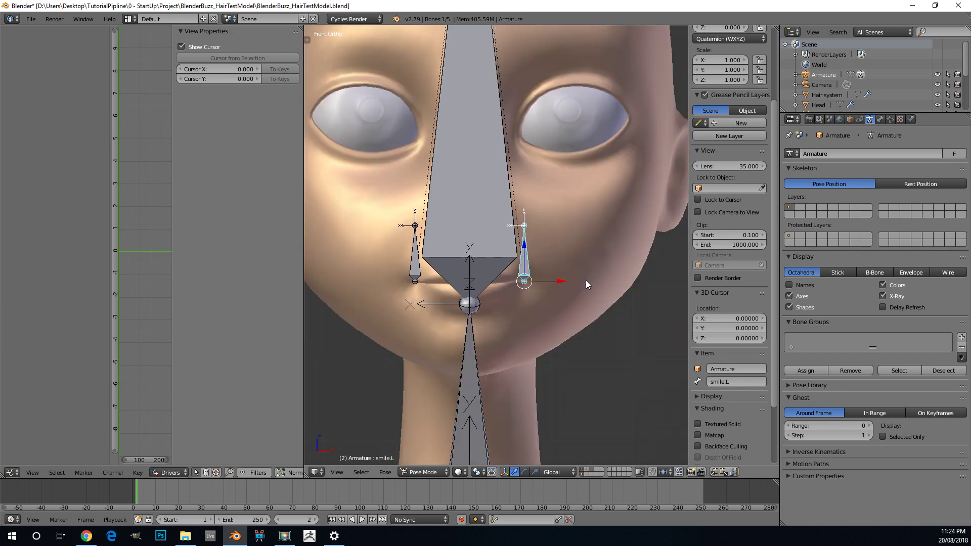
key("ctrl+Tab")
right_click(593, 256)
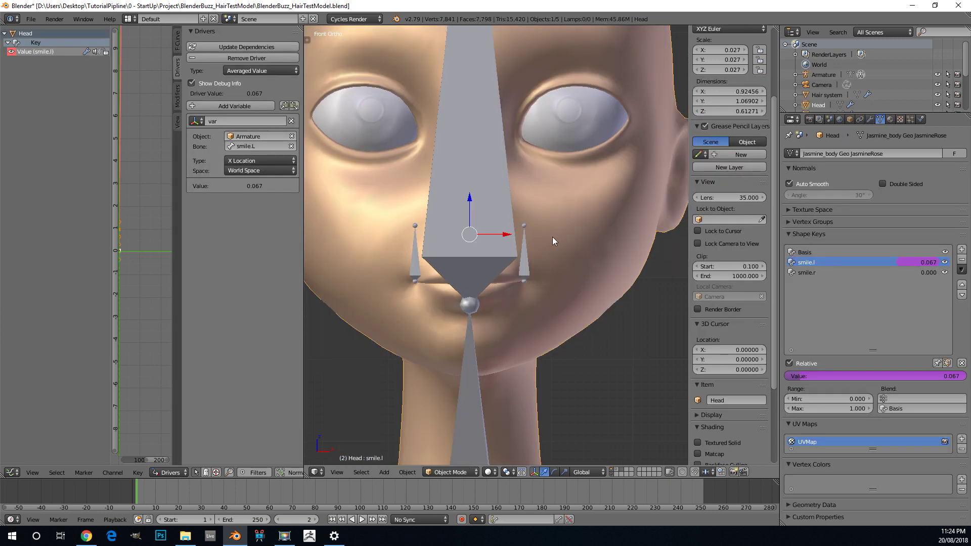
Set the smile.l driver variable to Y Location in Local Space
scroll(536, 253, "up", 3)
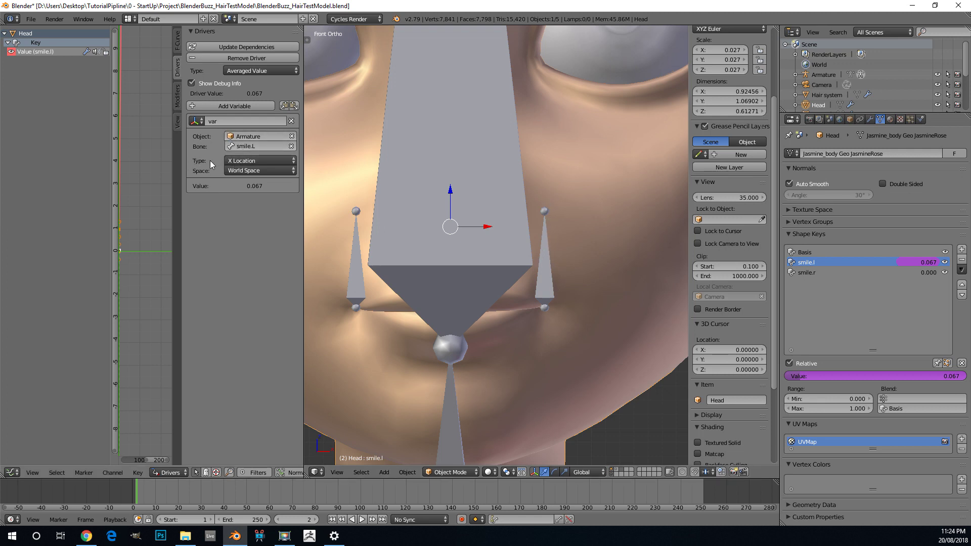
left_click(243, 160)
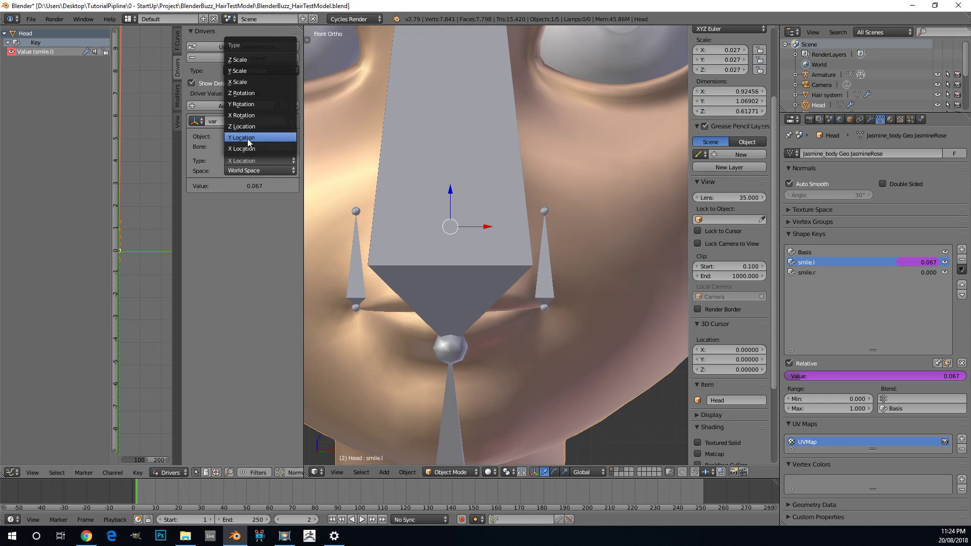
left_click(248, 138)
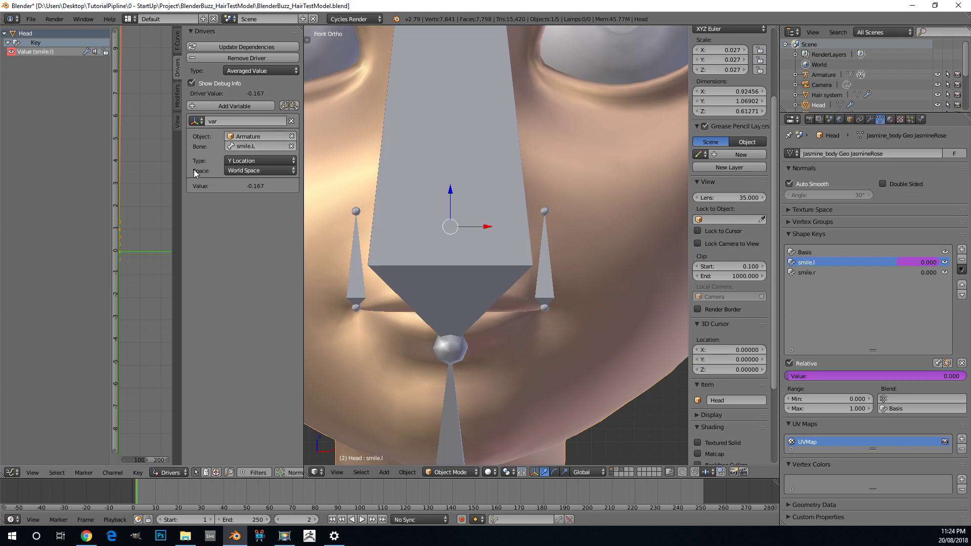
left_click(241, 170)
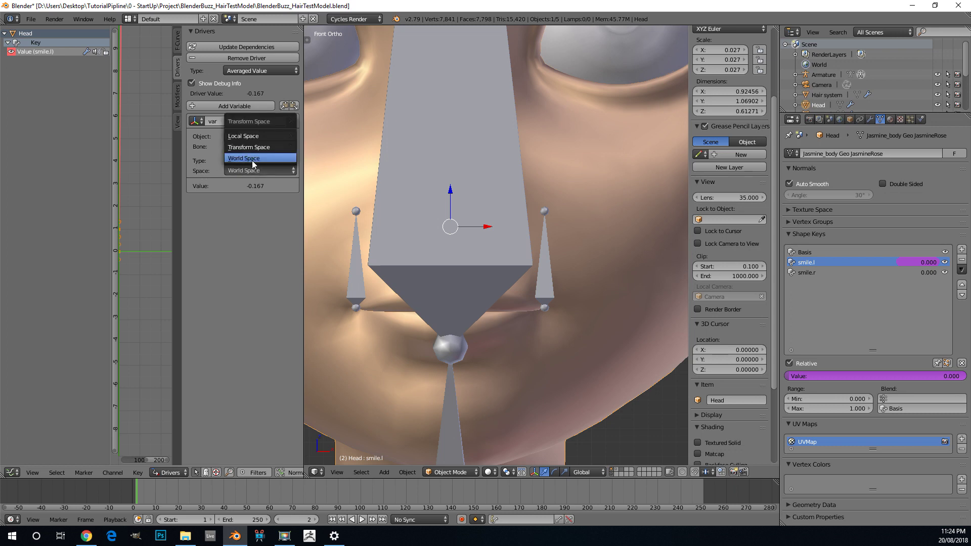
left_click(260, 136)
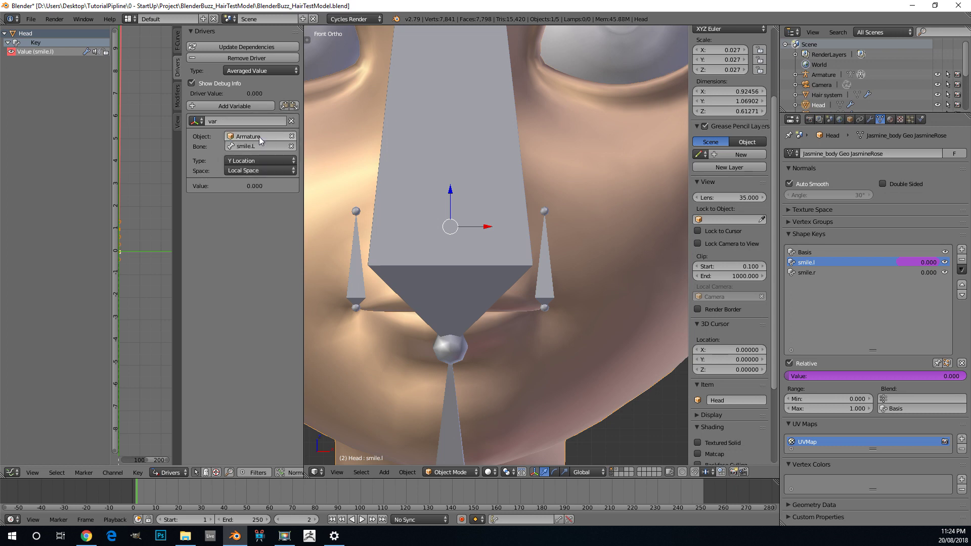
Test-move the smile.L bone, cancel it back to rest, and reselect the Head mesh
scroll(318, 205, "up", 2)
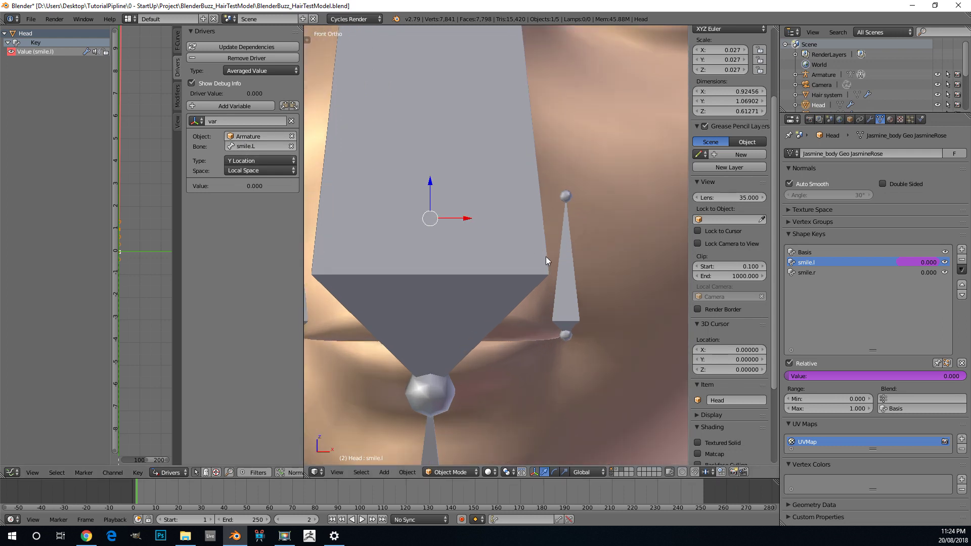
right_click(569, 250)
scroll(572, 248, "down", 1)
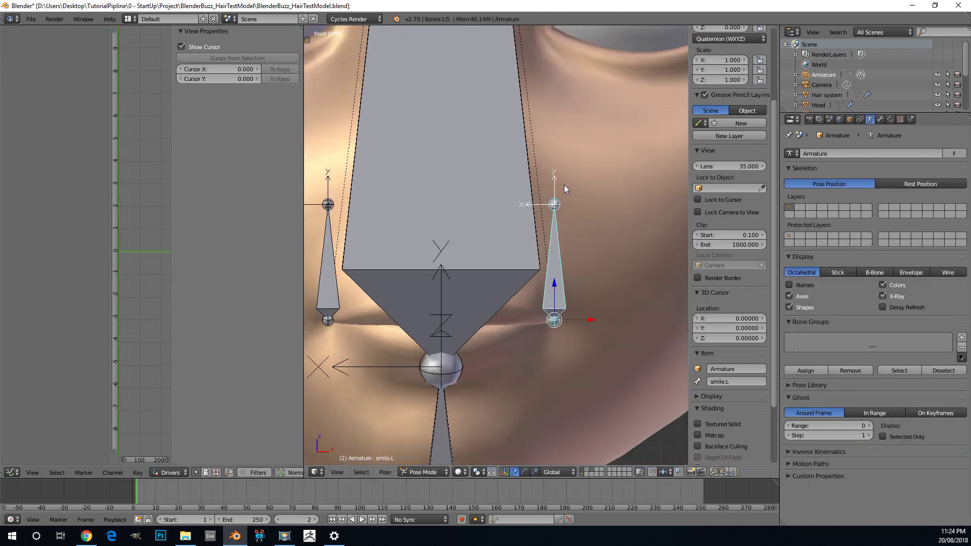
key("g")
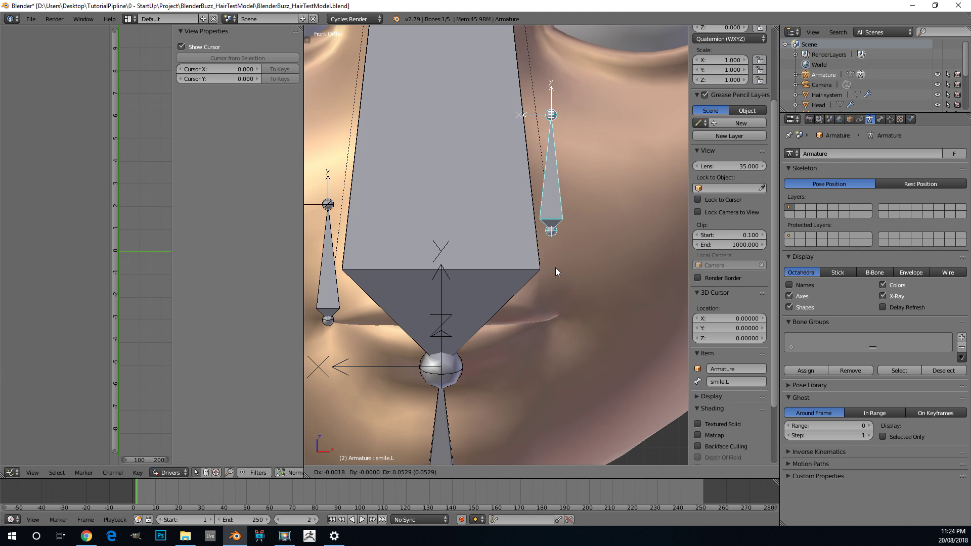
right_click(563, 286)
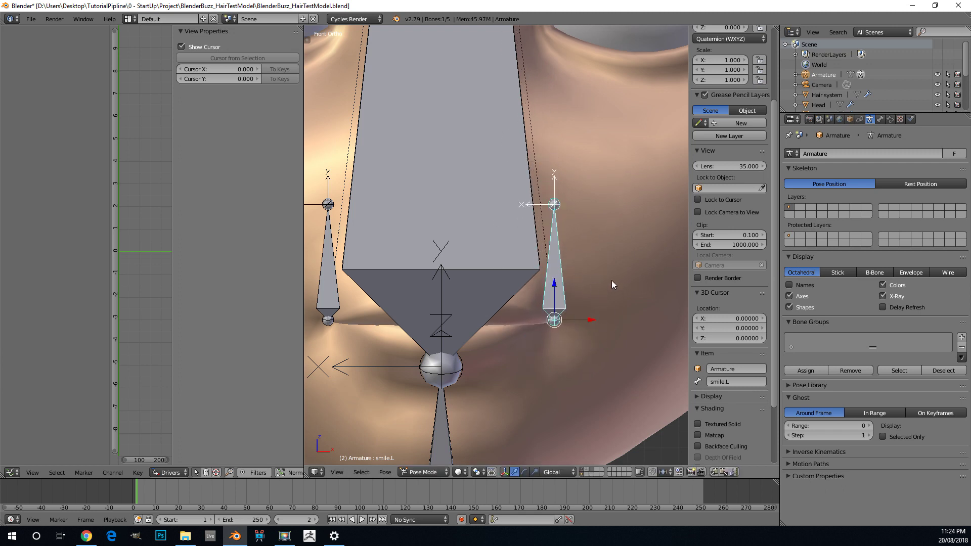
right_click(618, 259)
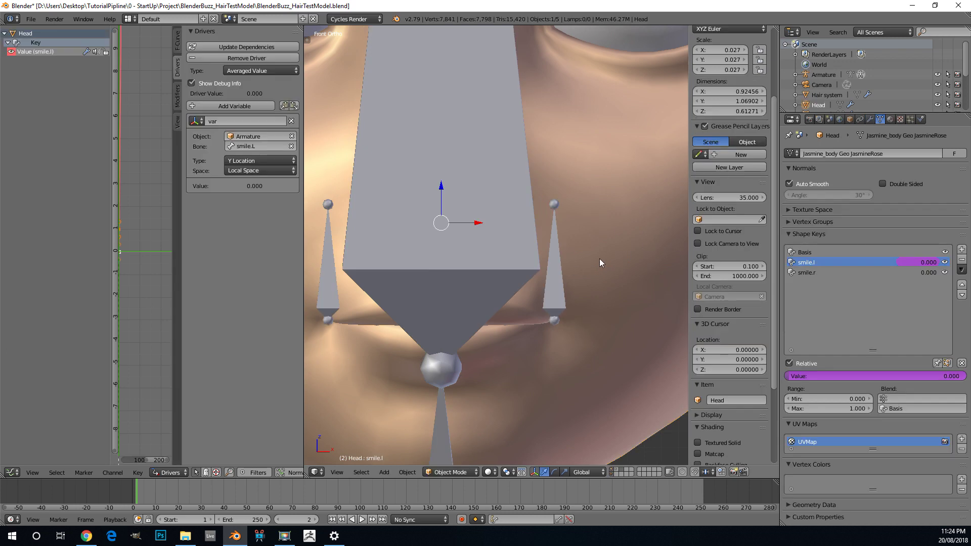
Add a Generator modifier to the smile.l driver with an x coefficient of 14
left_click(177, 96)
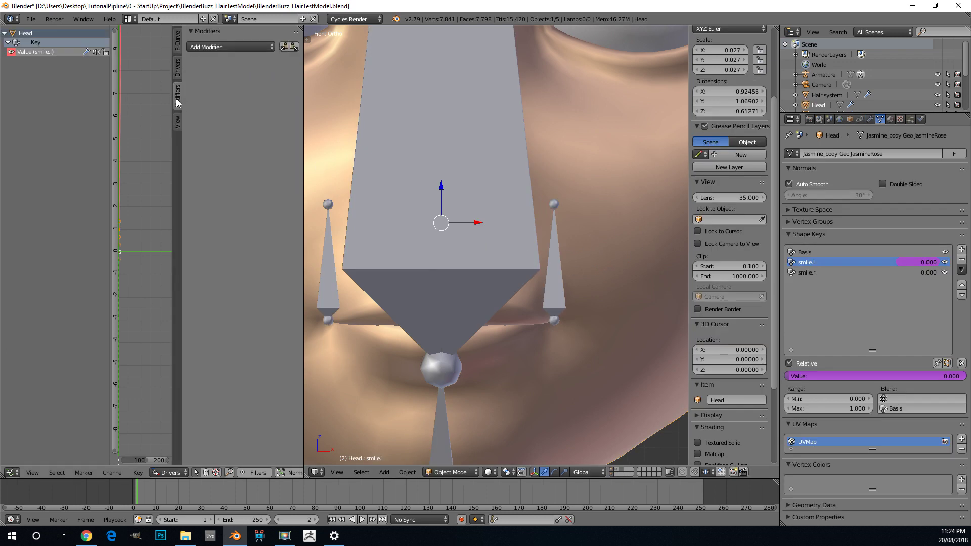
left_click(194, 47)
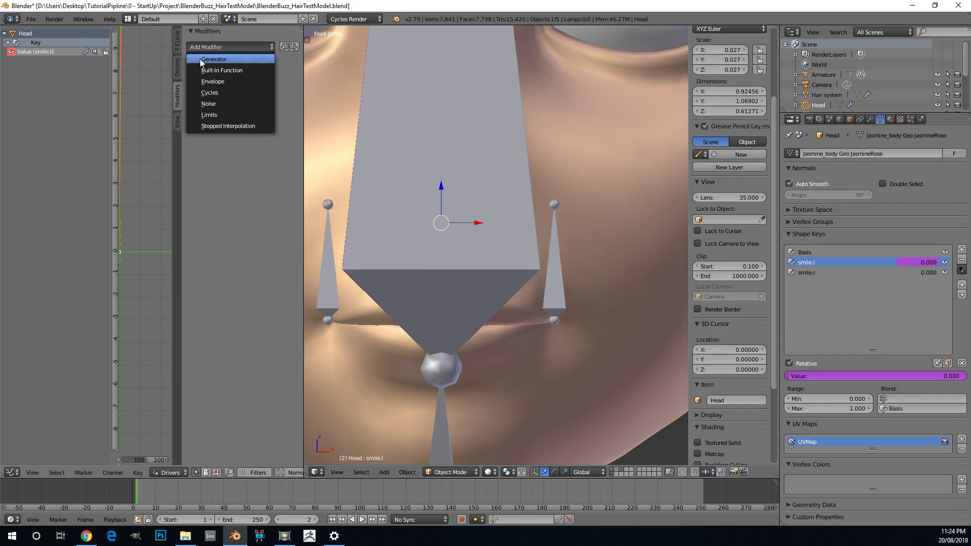
left_click(225, 60)
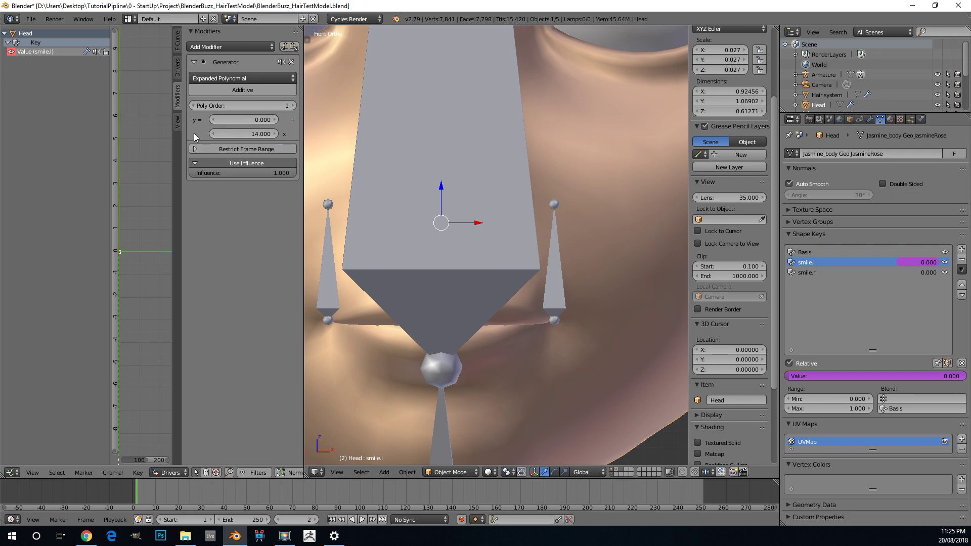
scroll(466, 251, "down", 1)
Raise the smile.L bone to check the lip corner, then cancel back to rest
scroll(571, 272, "up", 2)
right_click(570, 273)
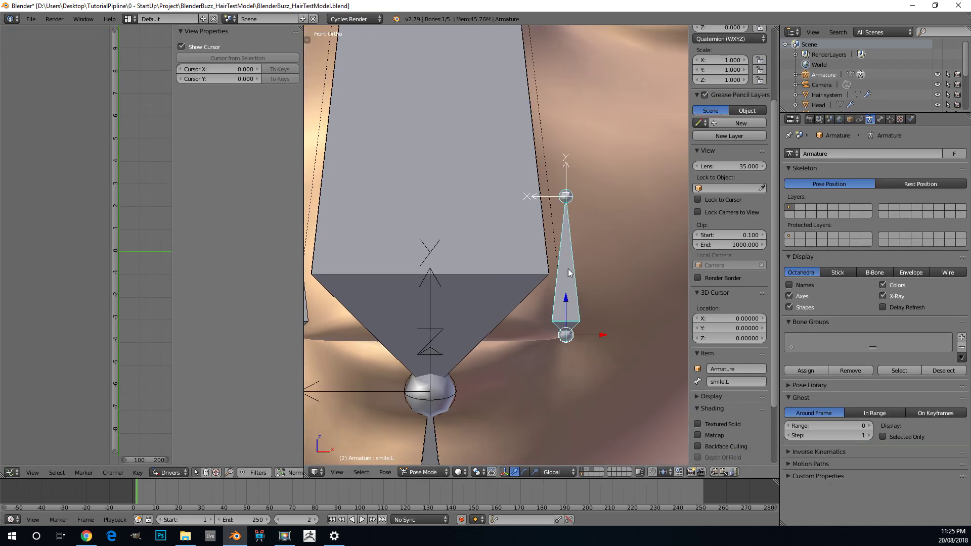
scroll(570, 273, "down", 2)
key("g")
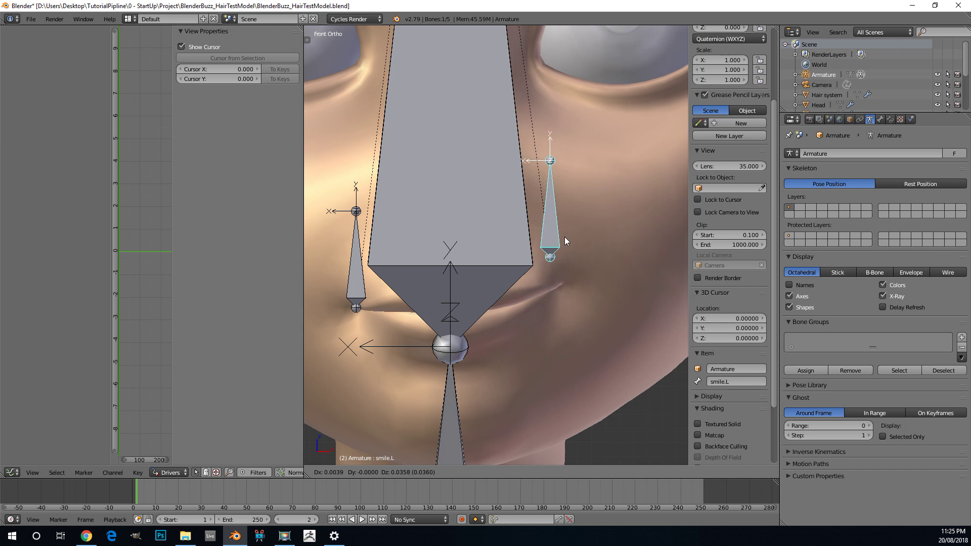
key("Escape")
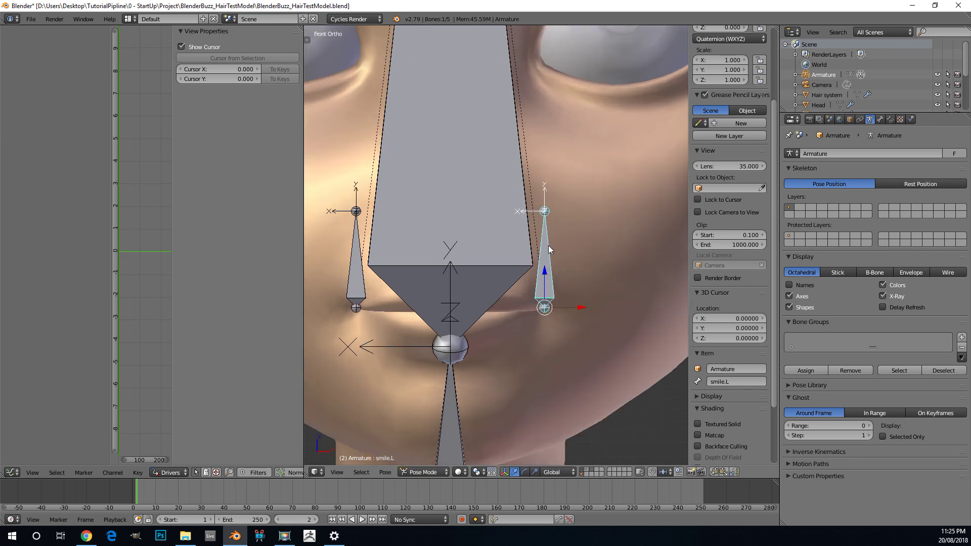
Cancel a test move on smile.L, then set the Head driver's Generator coefficient to -14
key("g")
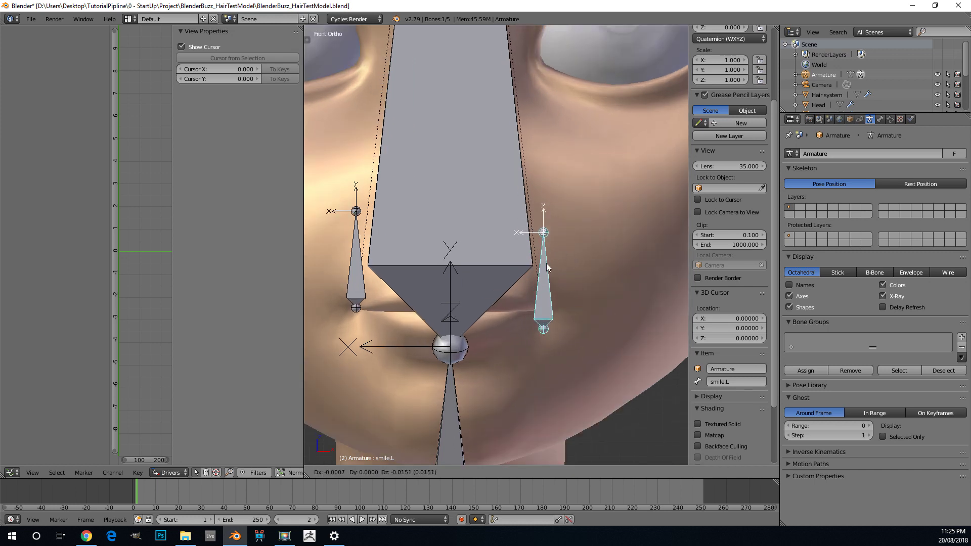
key("Escape")
right_click(579, 238)
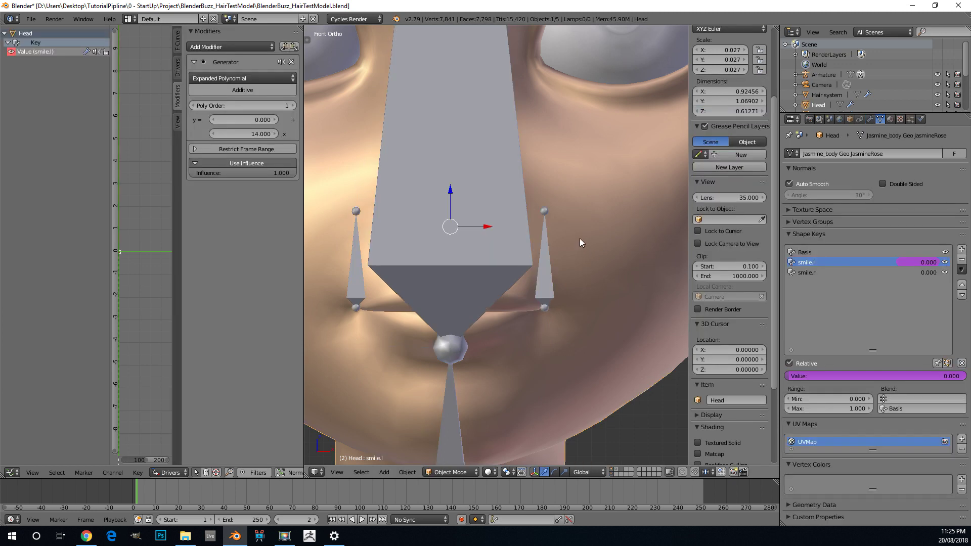
left_click(251, 135)
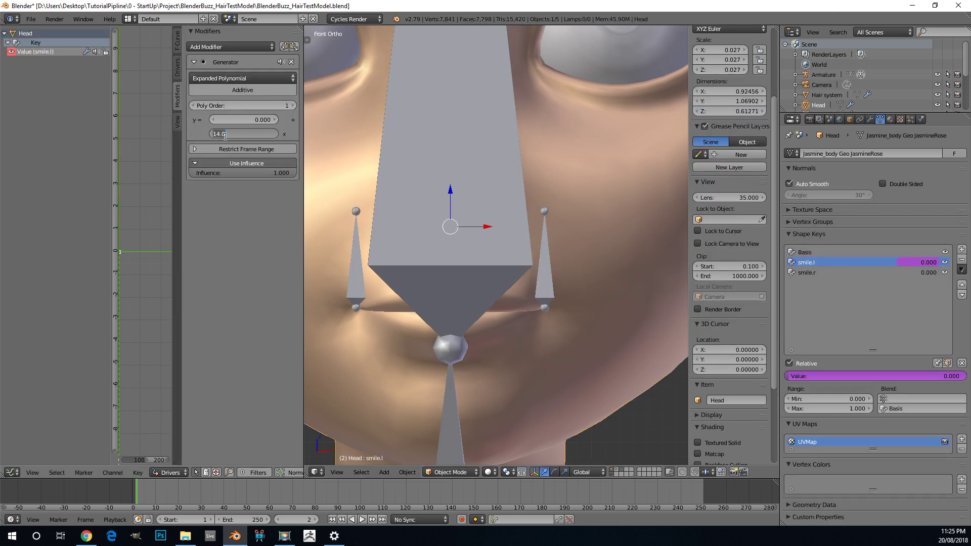
type("-1")
key("Return")
Test the flipped coefficient on the smile.L bone, then restore the Generator coefficient to 14
right_click(549, 260)
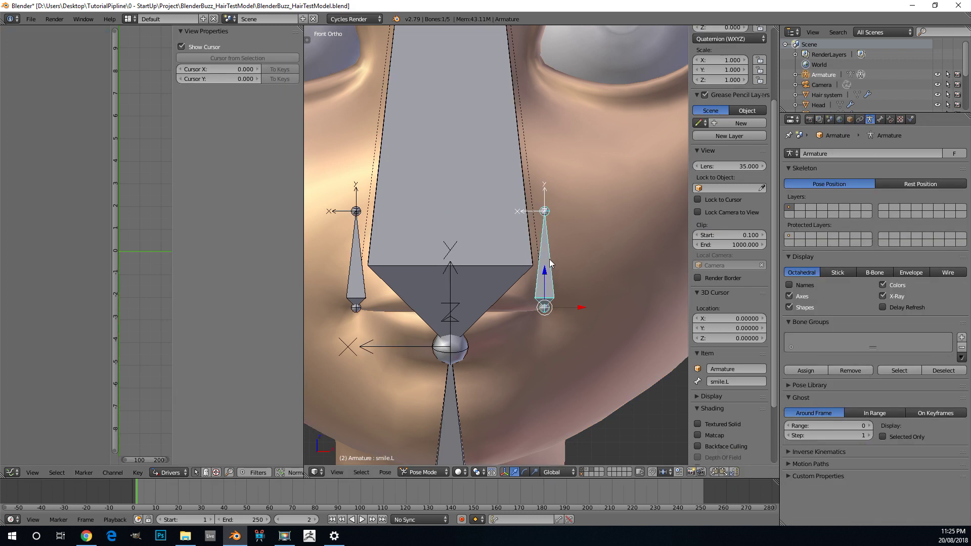
key("g")
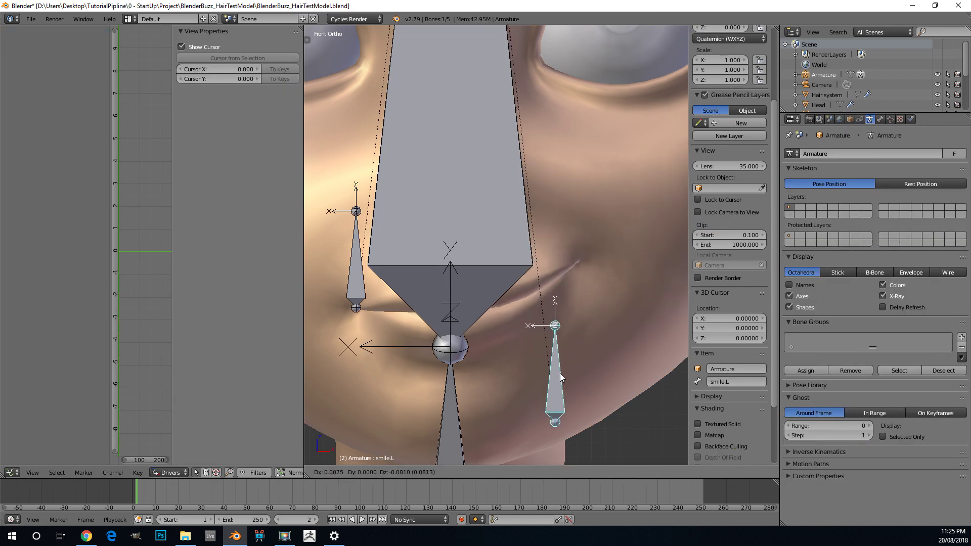
right_click(568, 352)
right_click(607, 284)
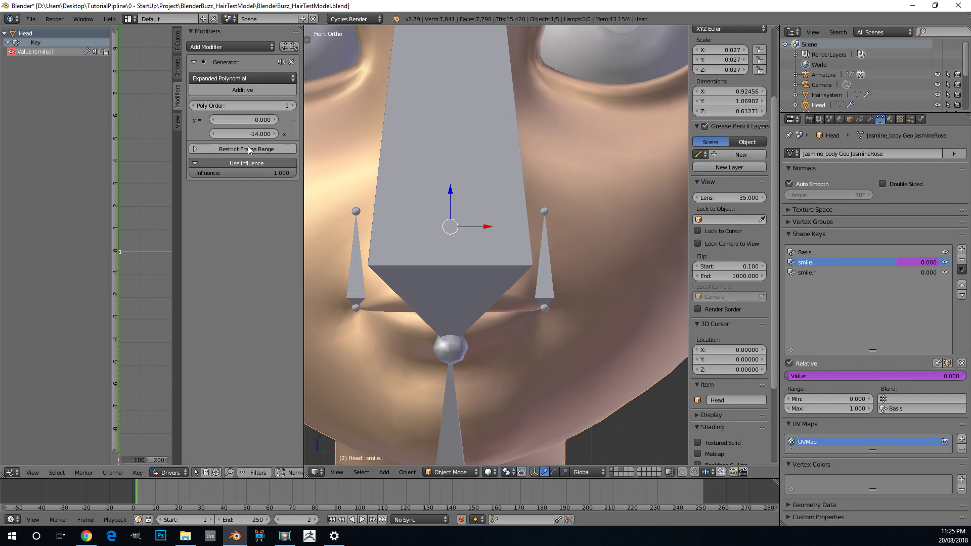
left_click(249, 133)
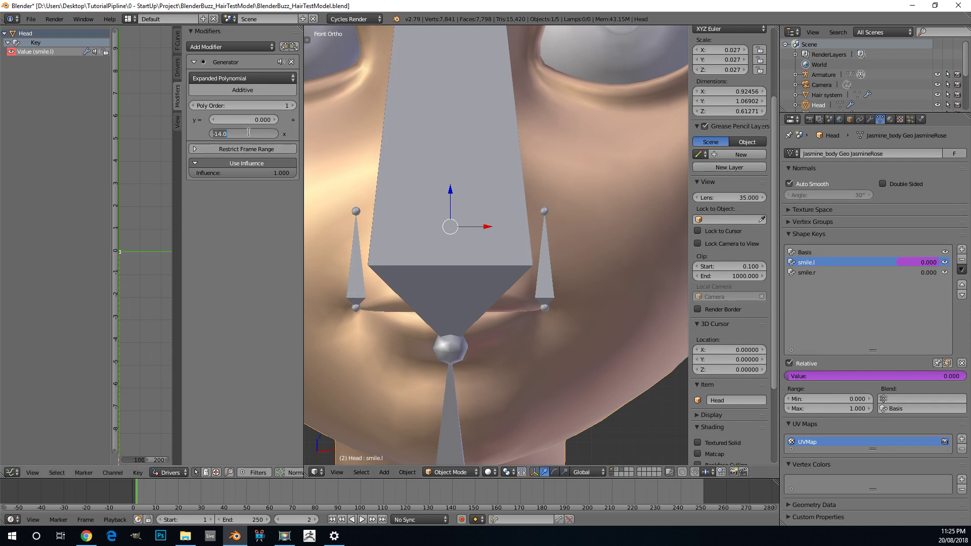
type("14")
key("Return")
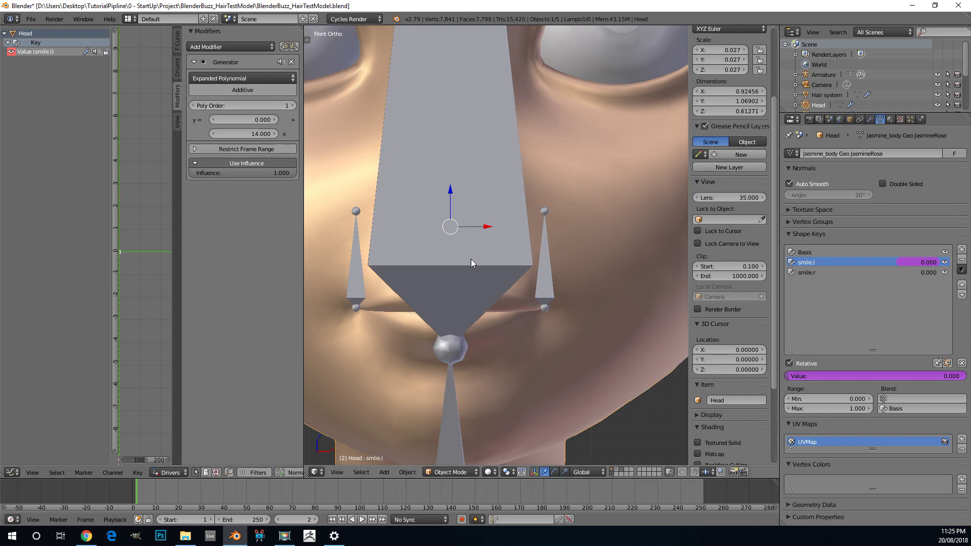
scroll(560, 217, "down", 3)
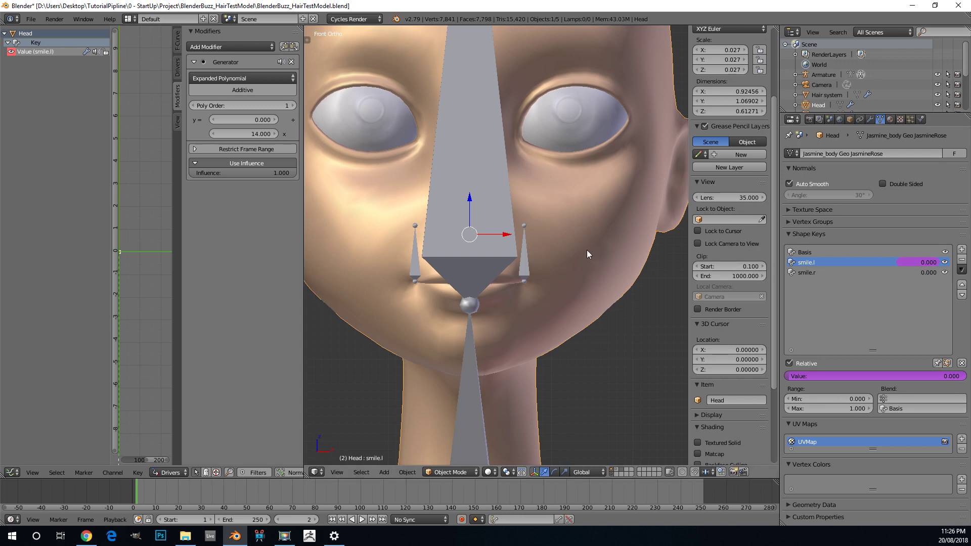
Copy the smile.l value's driver and paste it onto the smile.r shape key
right_click(916, 262)
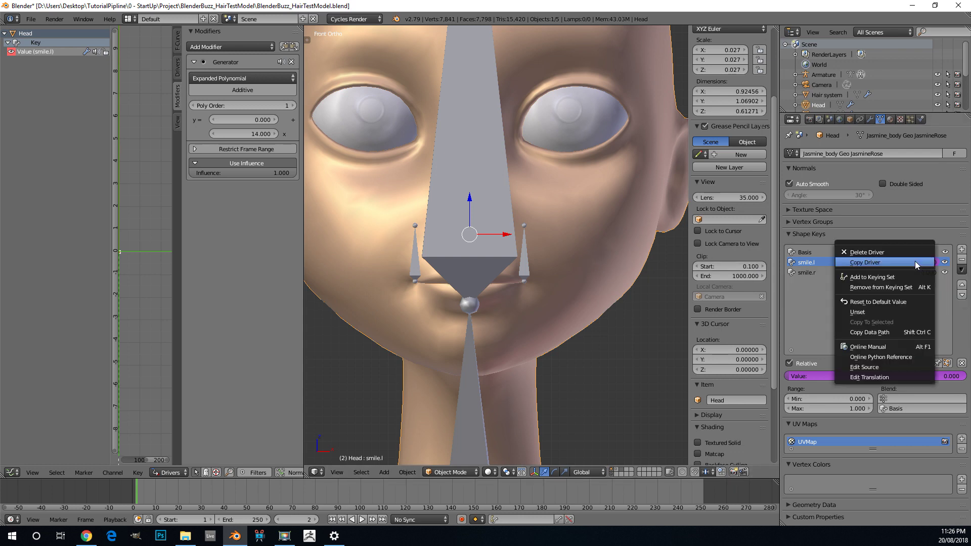
left_click(884, 262)
left_click(812, 274)
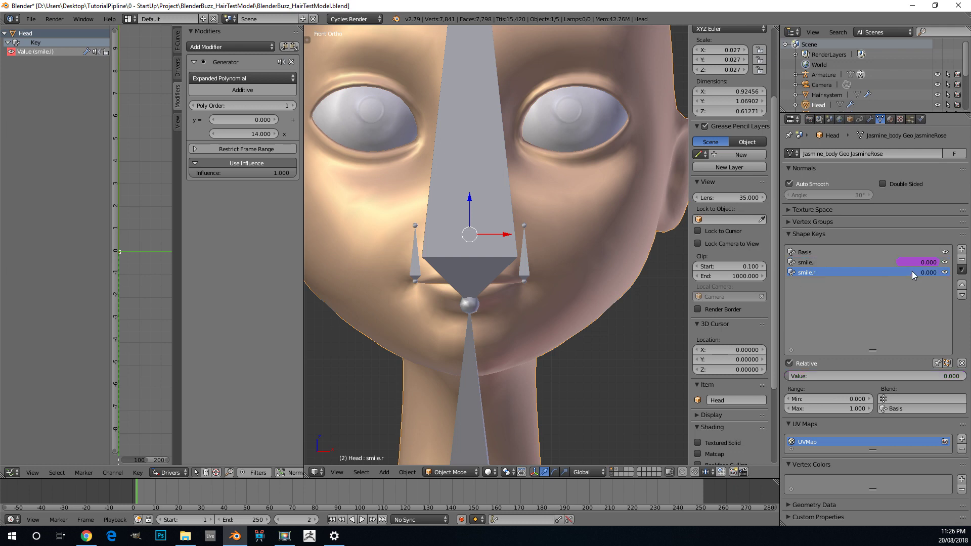
right_click(913, 272)
left_click(873, 283)
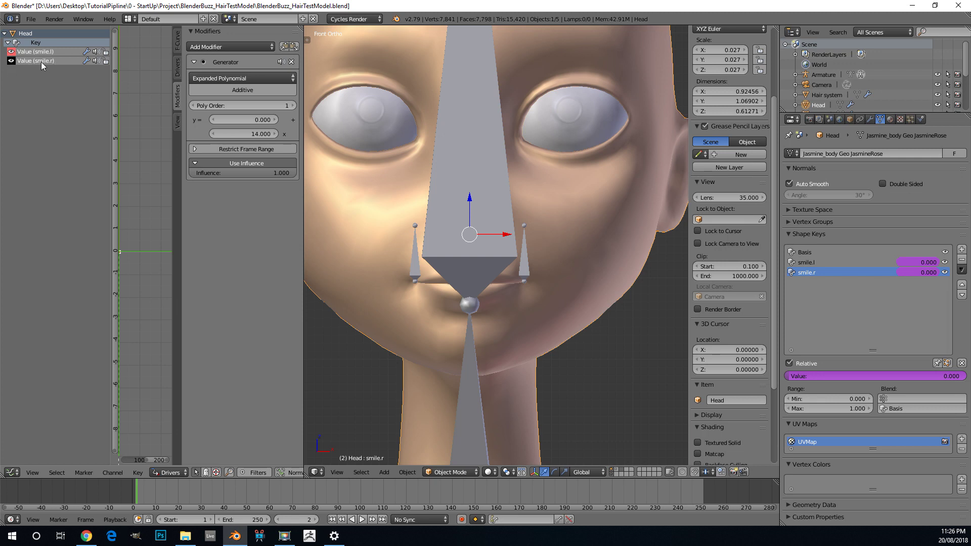
left_click(41, 62)
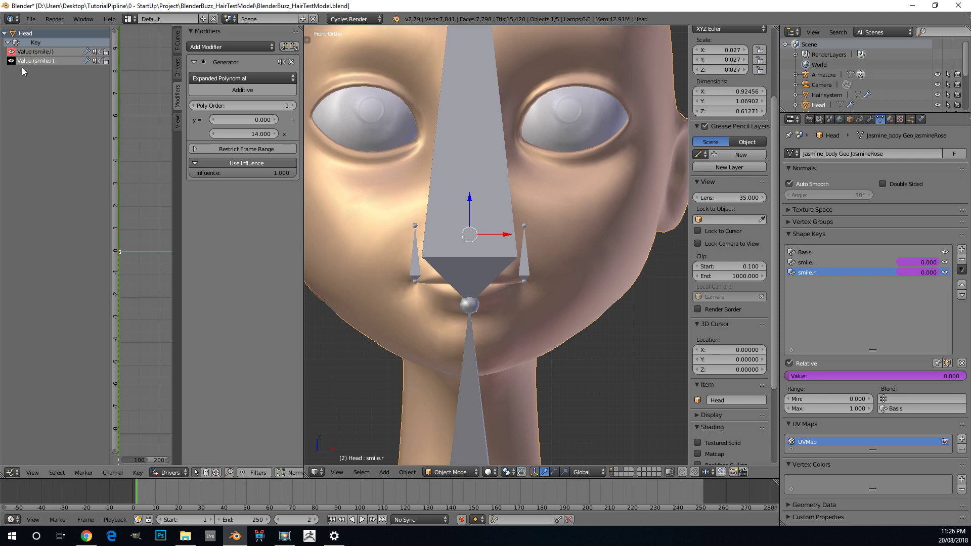
Change the smile.r driver variable's bone from smile.L to smile.R
left_click(177, 67)
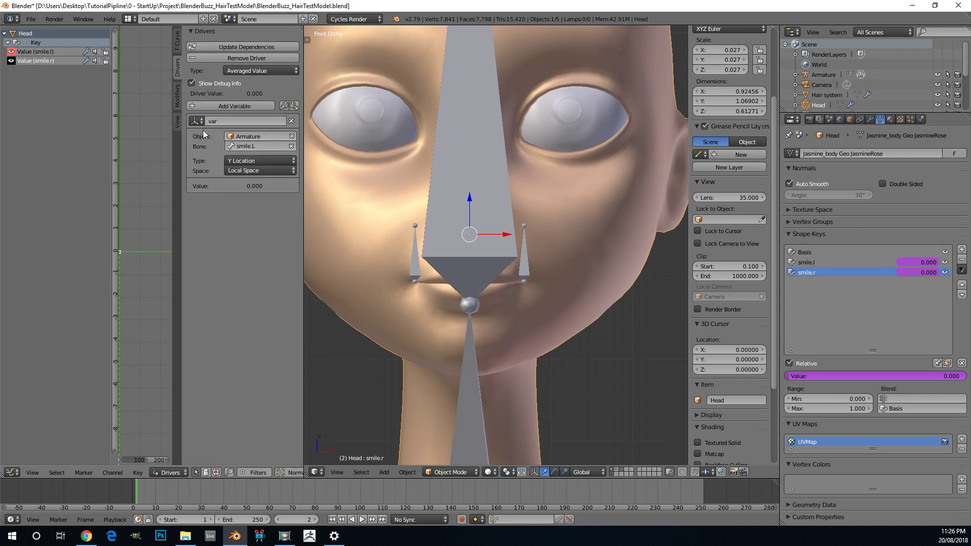
left_click(260, 147)
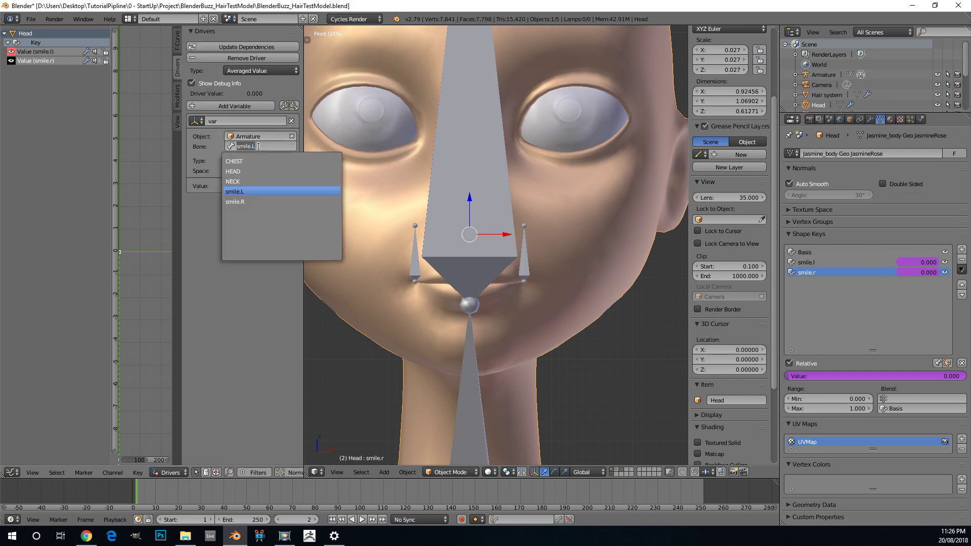
left_click(256, 202)
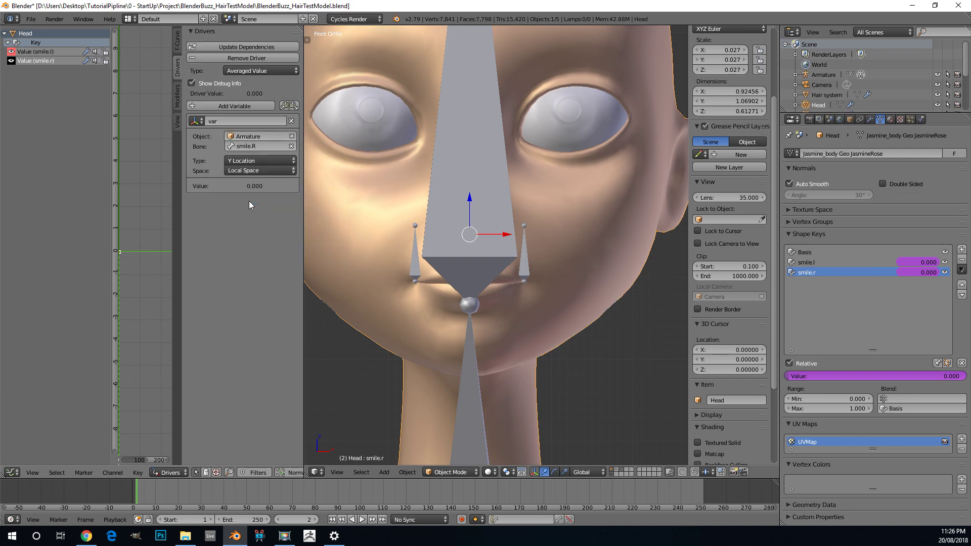
right_click(419, 253)
scroll(405, 237, "up", 4)
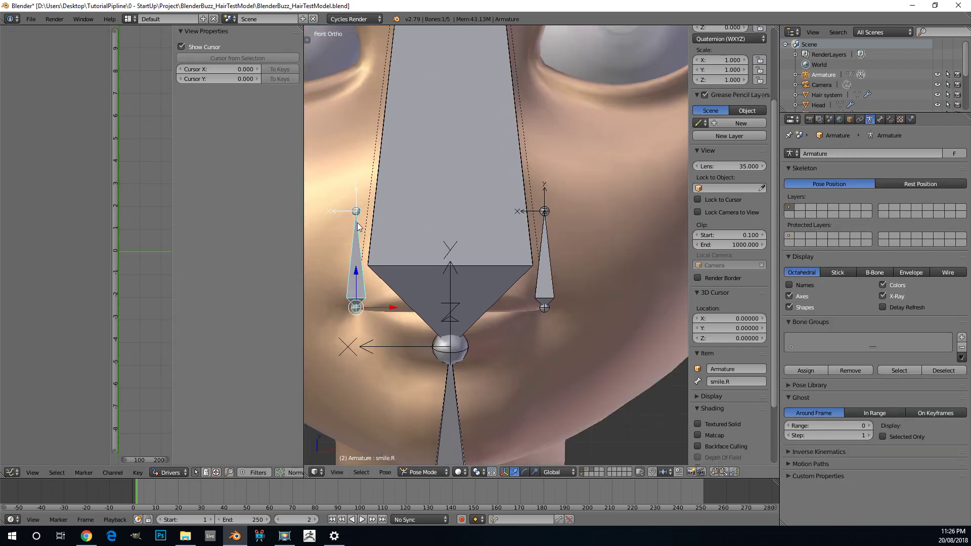
scroll(354, 235, "down", 3)
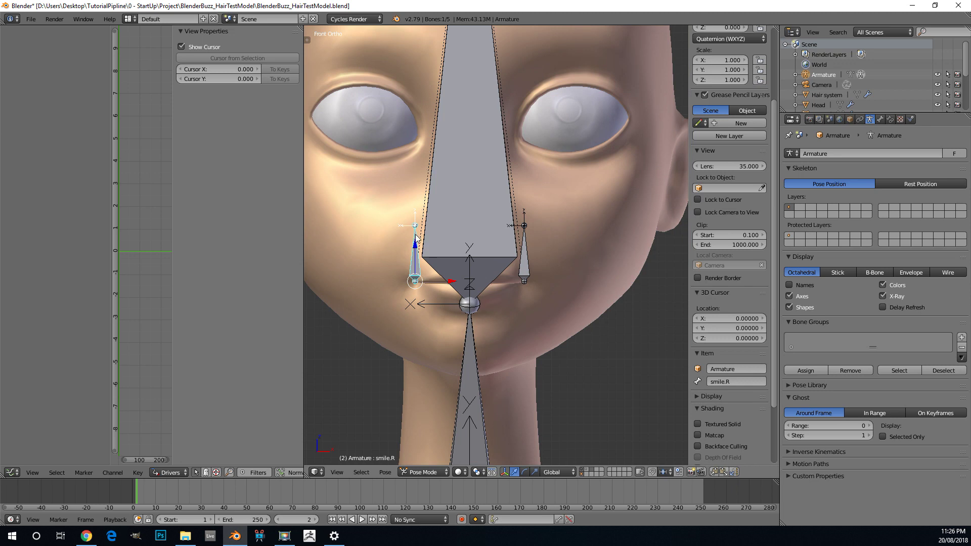
right_click(377, 203)
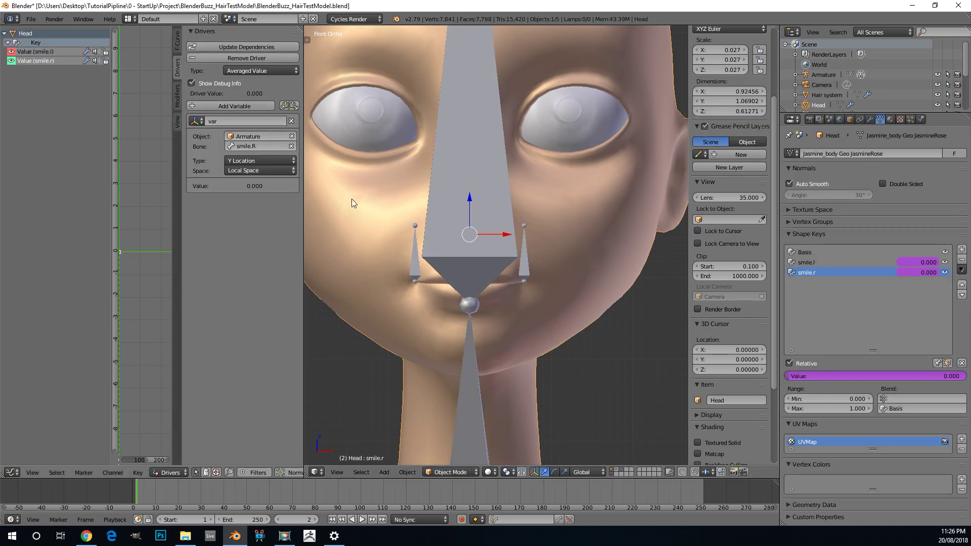
Raise the smile.R bone to watch the right side of the mouth smile
right_click(415, 260)
scroll(383, 275, "up", 2)
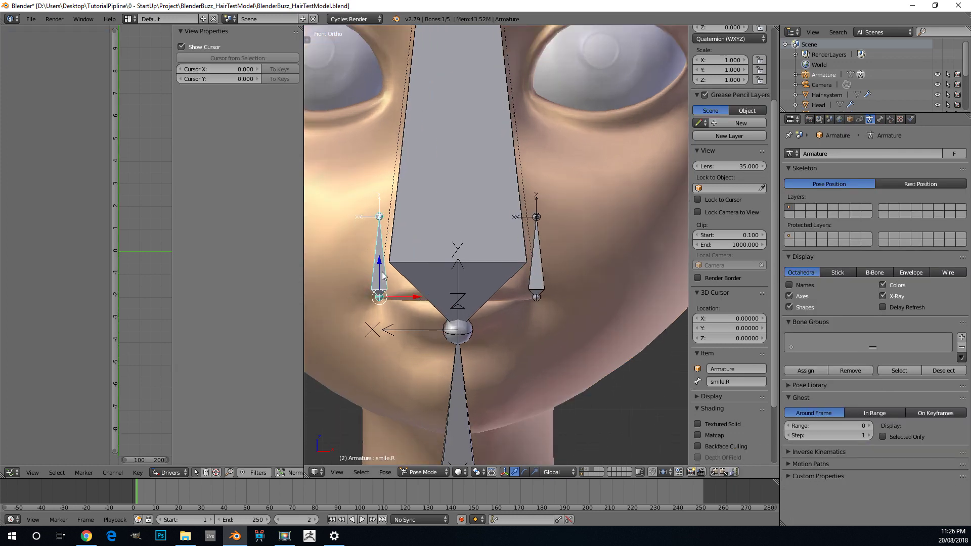
key("g")
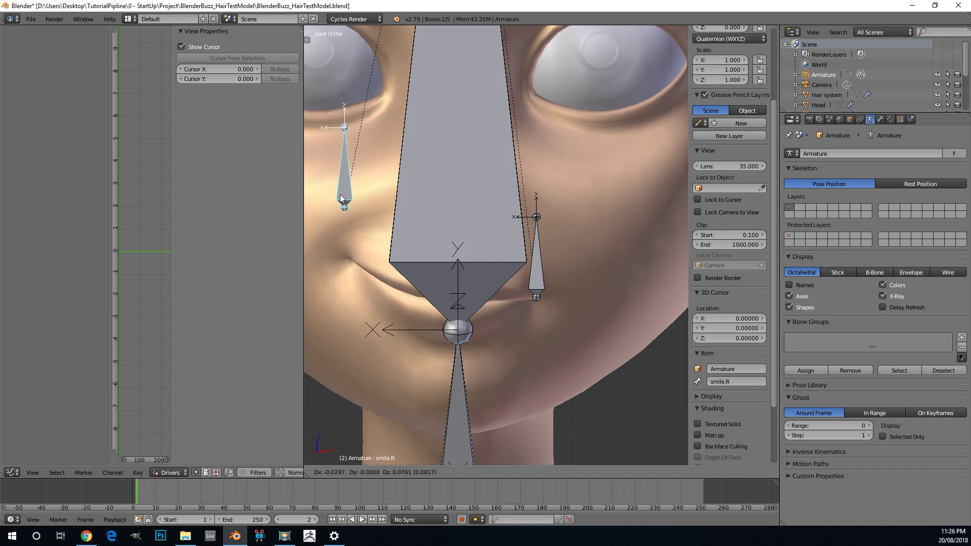
left_click(376, 288)
Test-raise the smile.L bone several times, cancelling each move back to rest
right_click(538, 281)
key("g")
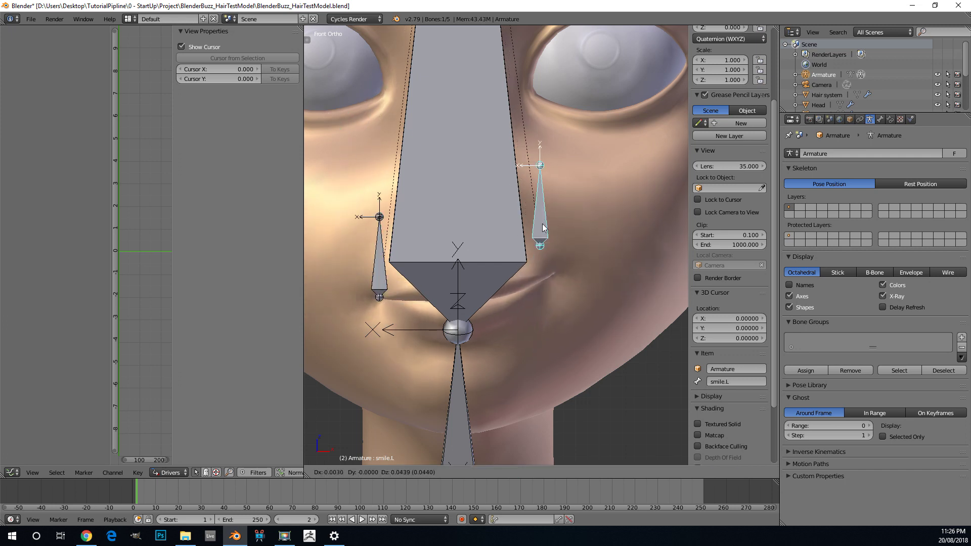
right_click(547, 229)
scroll(506, 278, "down", 2)
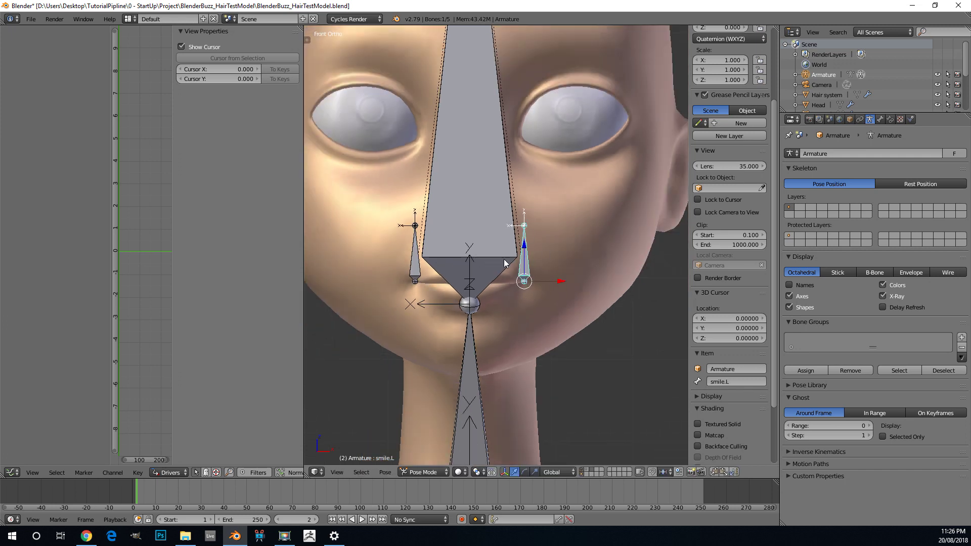
scroll(503, 259, "up", 3)
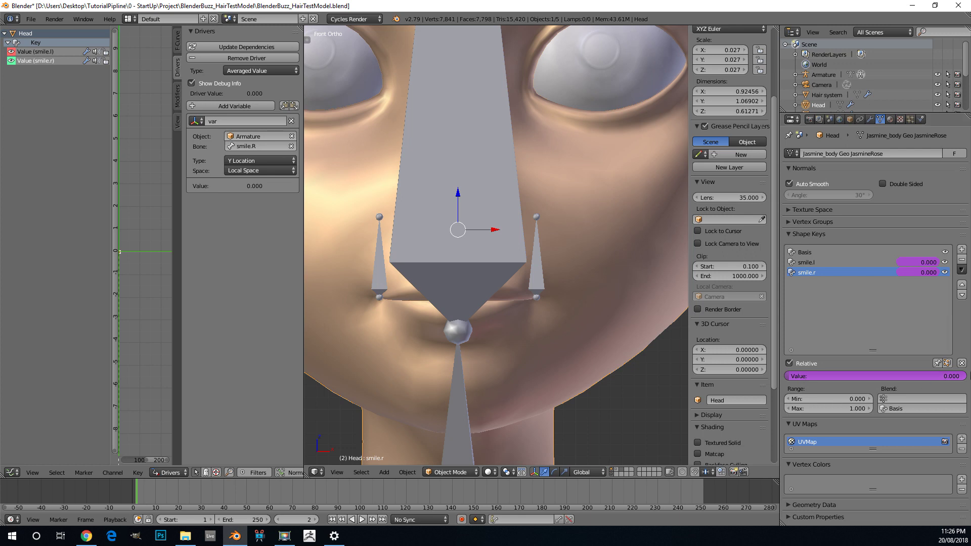
left_click(533, 278)
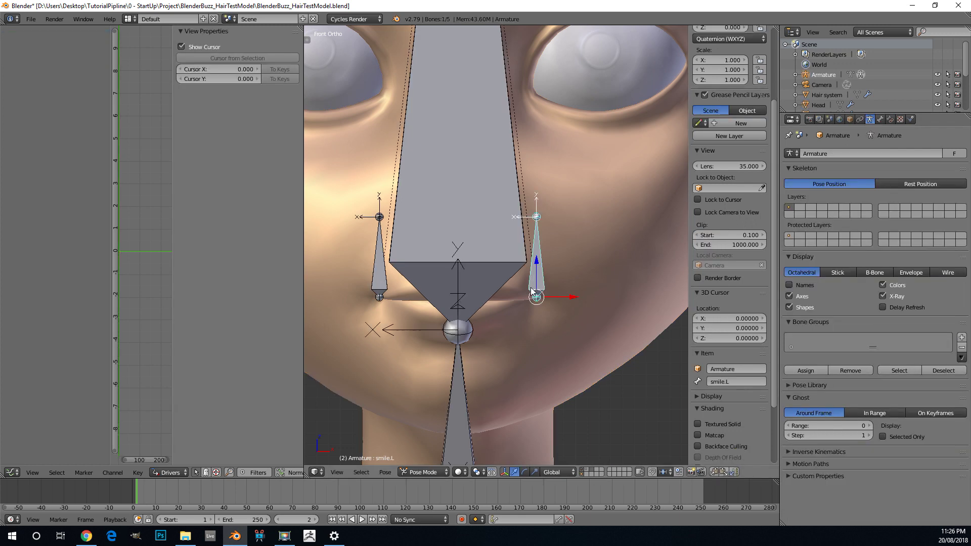
key("g")
key("Escape")
key("g")
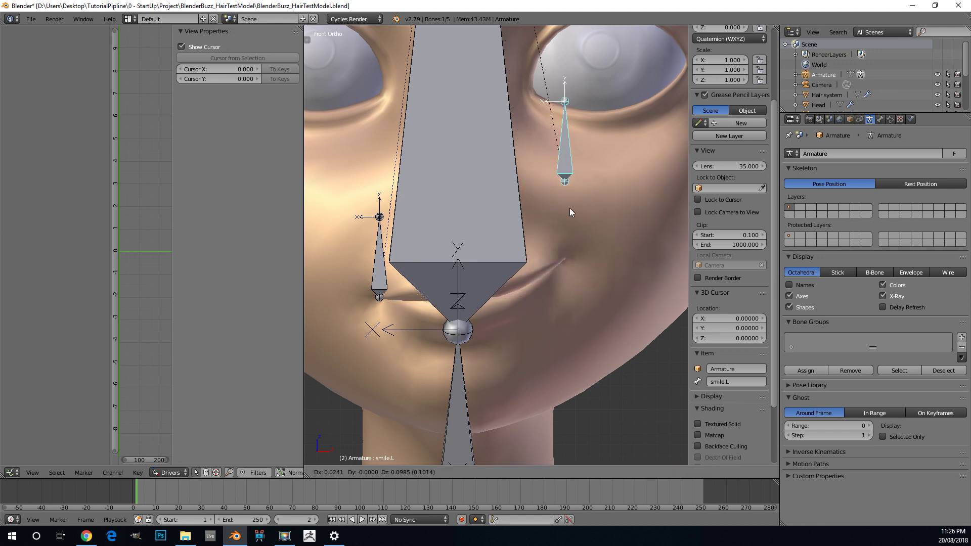
key("Escape")
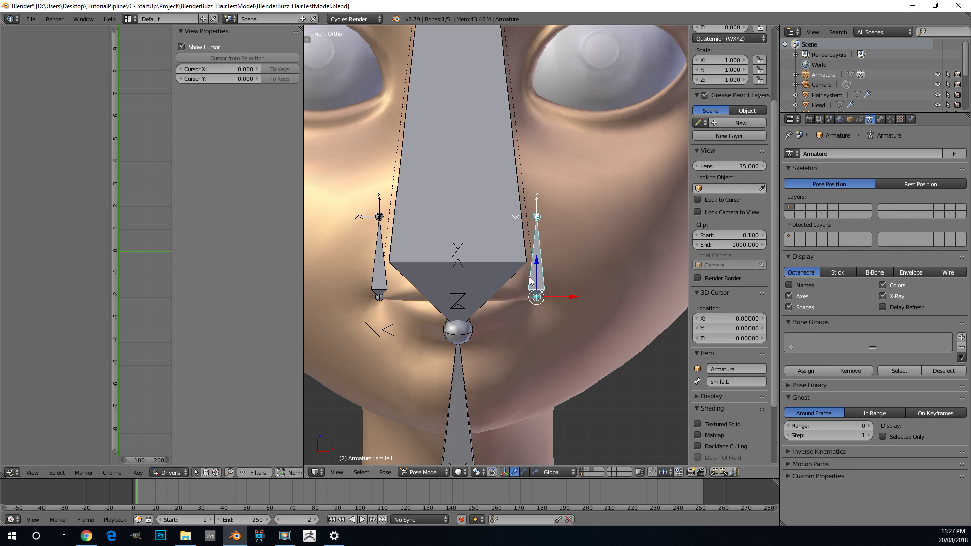
scroll(531, 271, "down", 4)
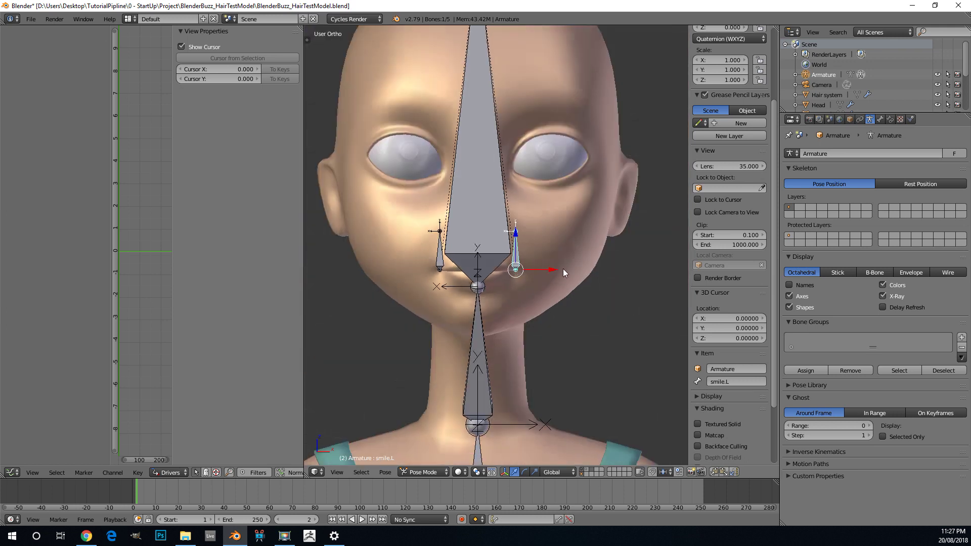
middle_click_drag(564, 268, 417, 293)
scroll(493, 286, "up", 4)
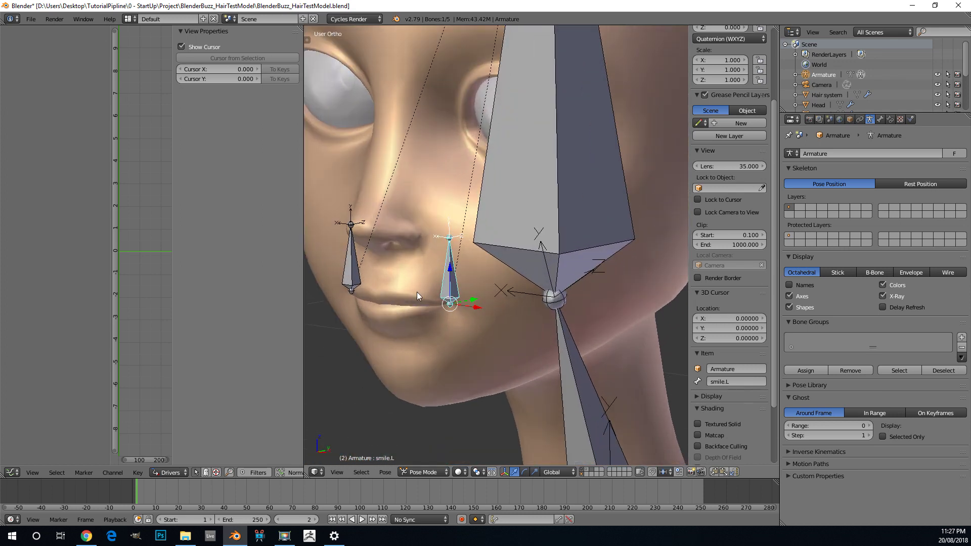
middle_click_drag(382, 227, 390, 224)
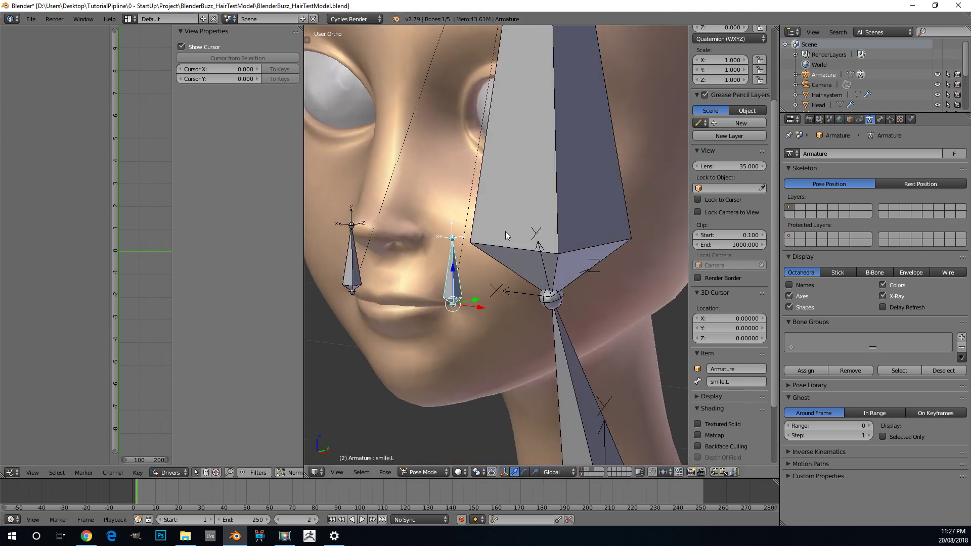
middle_click_drag(445, 248, 419, 423)
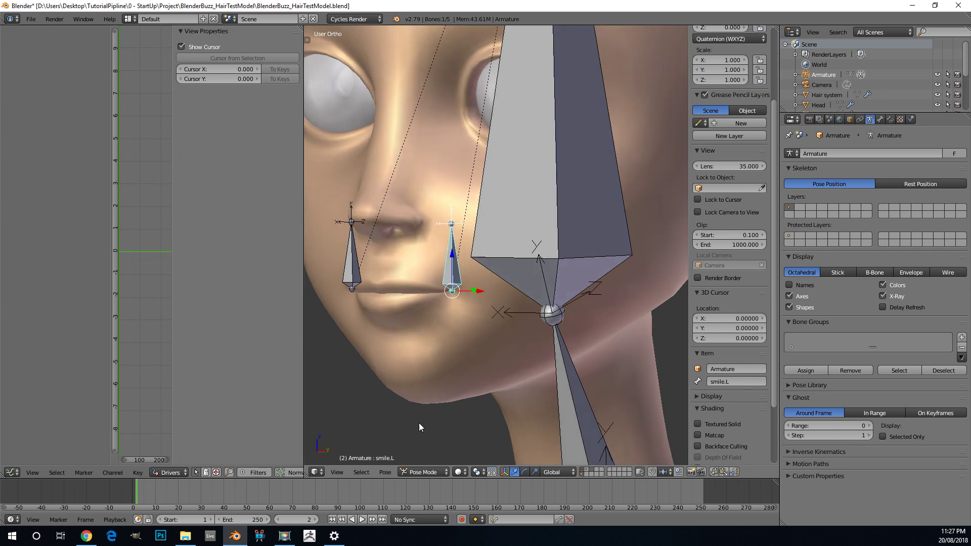
middle_click_drag(403, 225, 431, 252)
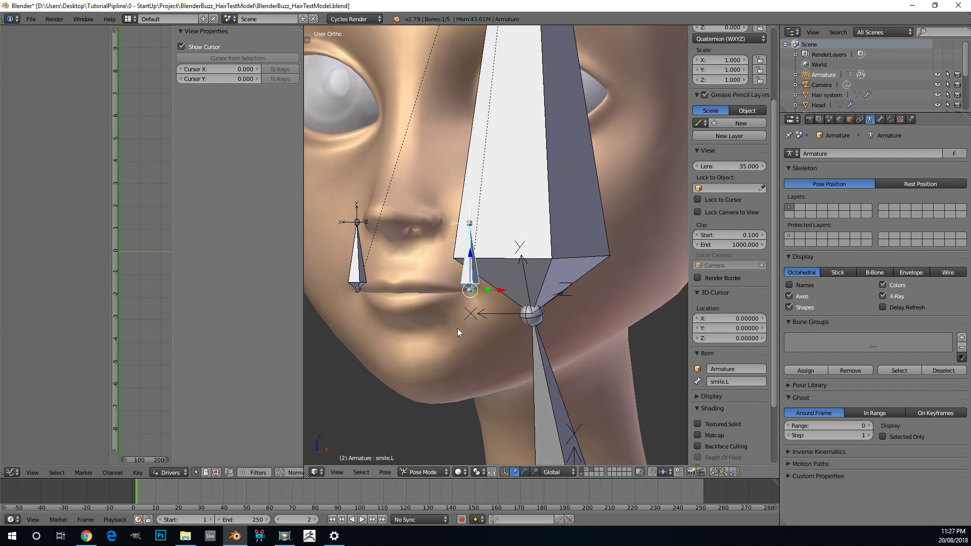
scroll(511, 212, "down", 3)
middle_click_drag(490, 208, 508, 298)
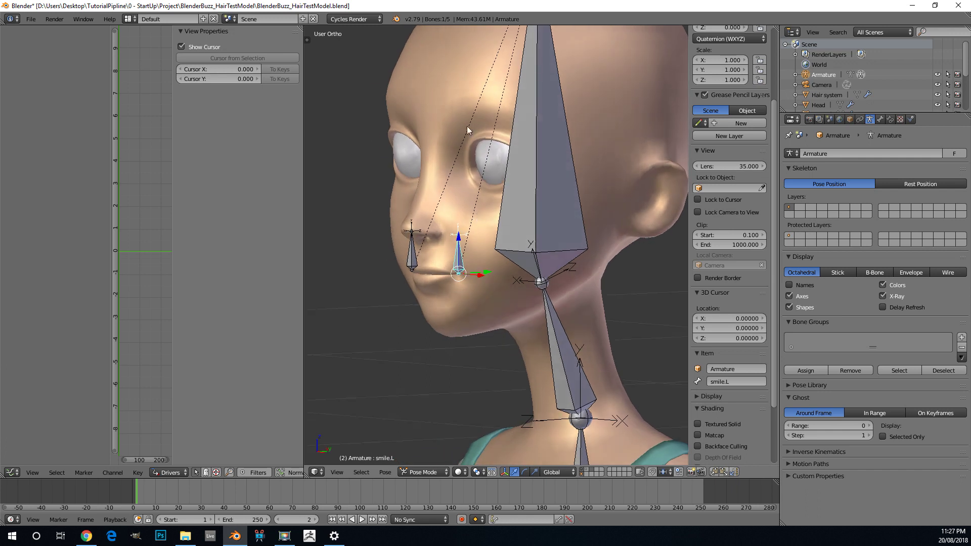
middle_click_drag(518, 353, 445, 313)
scroll(437, 315, "up", 2)
scroll(437, 315, "up", 2)
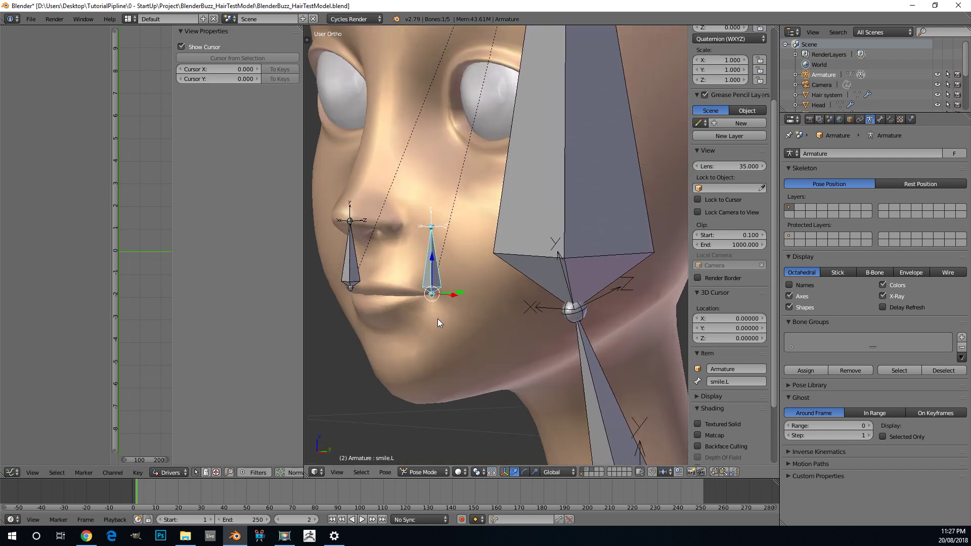
key("KP_1")
middle_click_drag(456, 300, 421, 299)
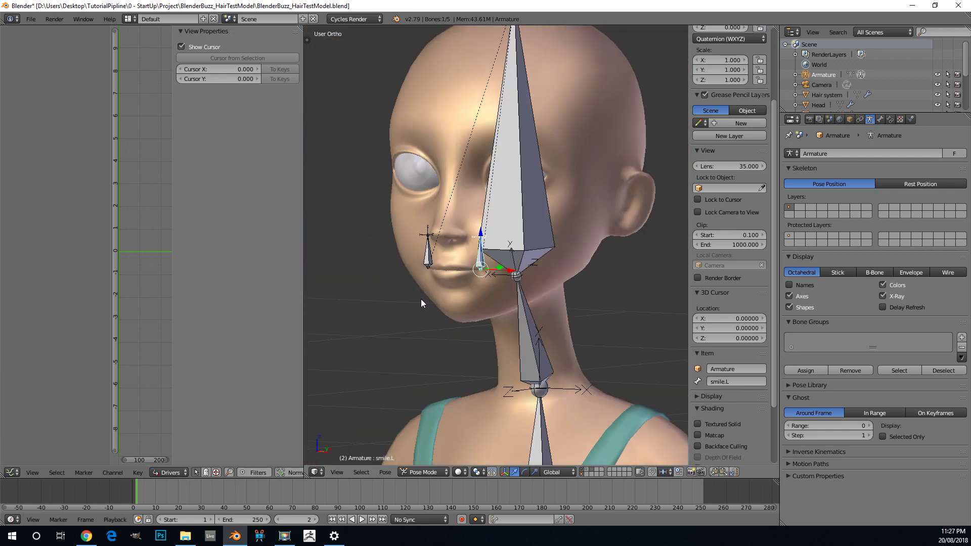
scroll(455, 278, "up", 2)
scroll(486, 259, "up", 2)
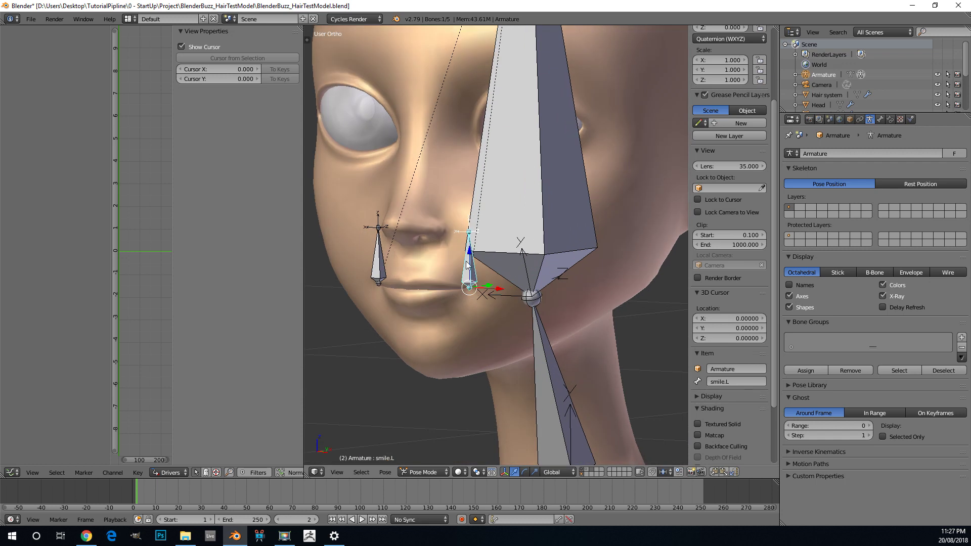
middle_click_drag(457, 277, 472, 325)
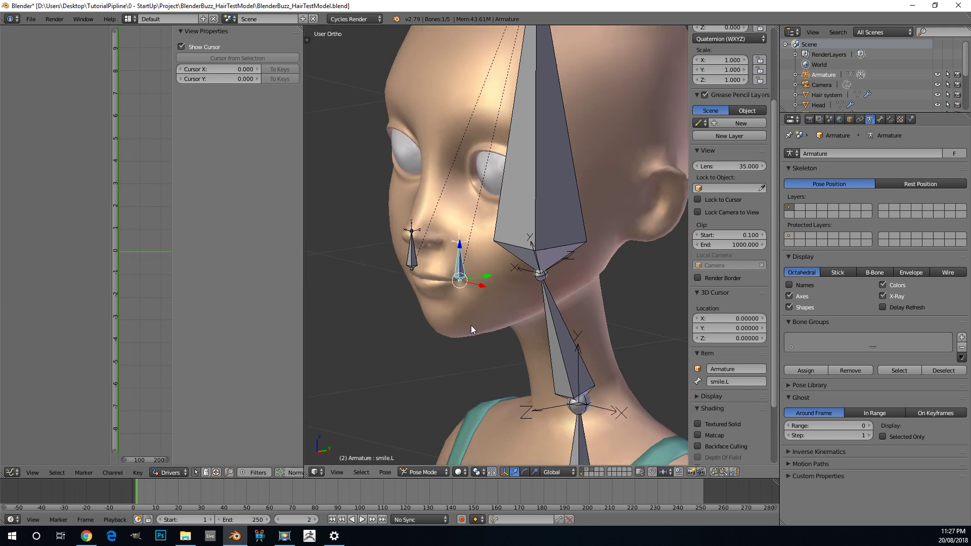
scroll(511, 292, "up", 3)
middle_click_drag(505, 314, 416, 295)
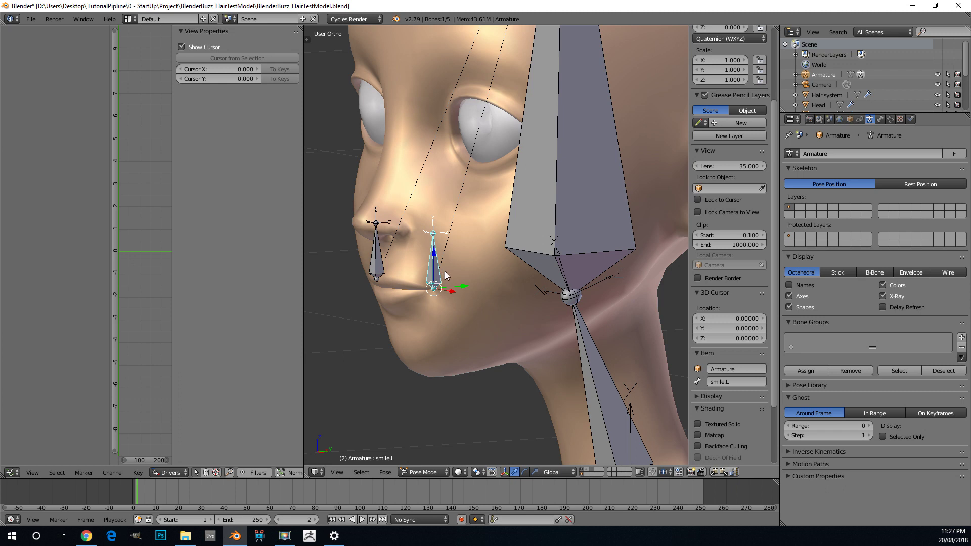